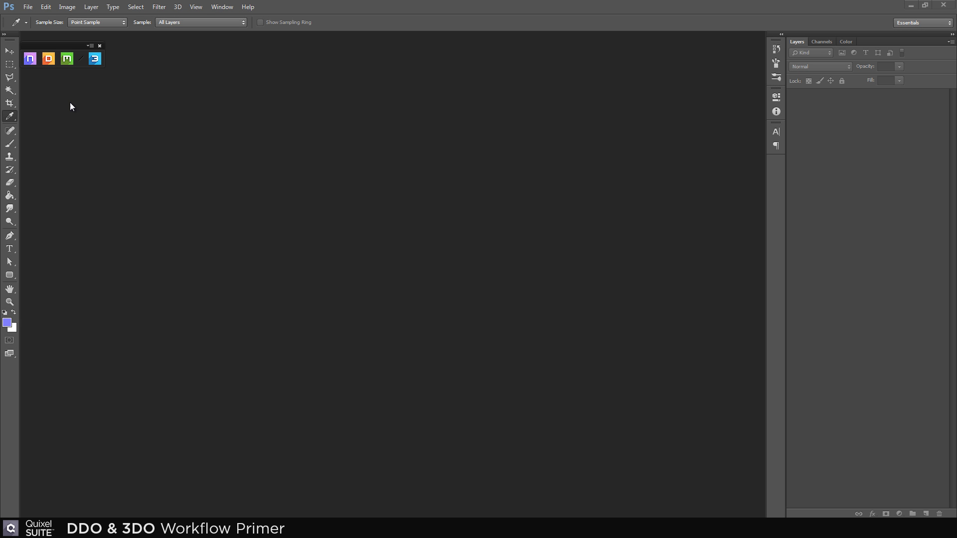
# Open DDO and load the helmet mesh together with its ID, normal and AO maps from the Helmet folder
pyautogui.click(49, 59)
pyautogui.click(73, 97)
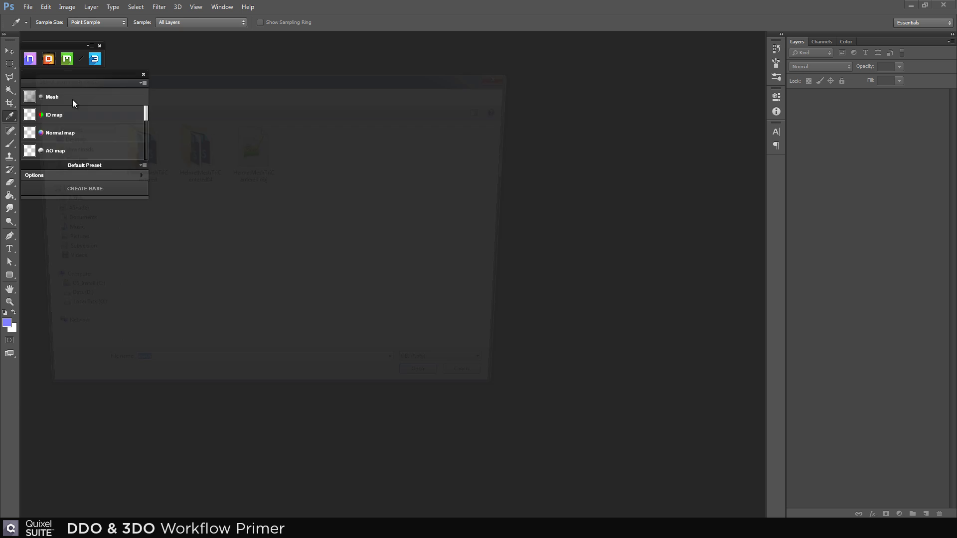
pyautogui.doubleClick(247, 148)
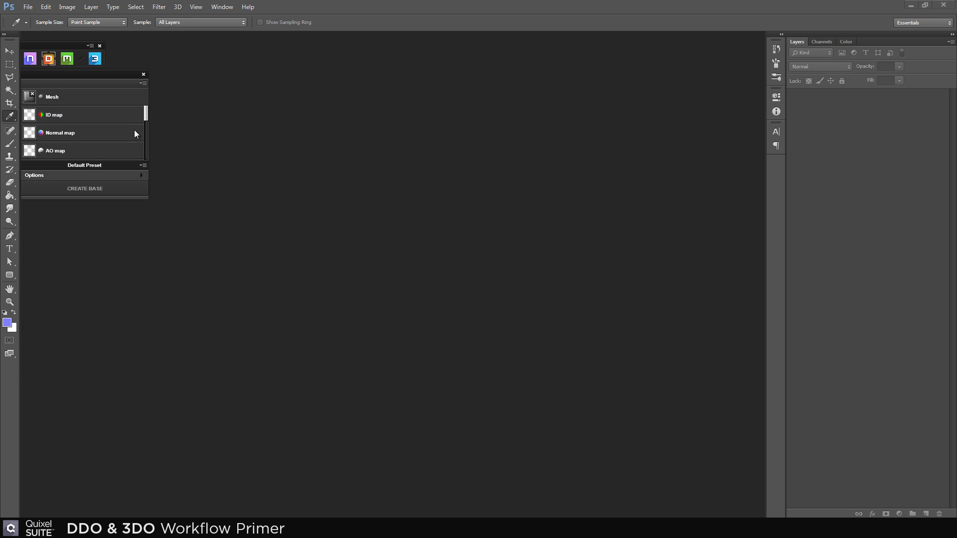
pyautogui.click(114, 85)
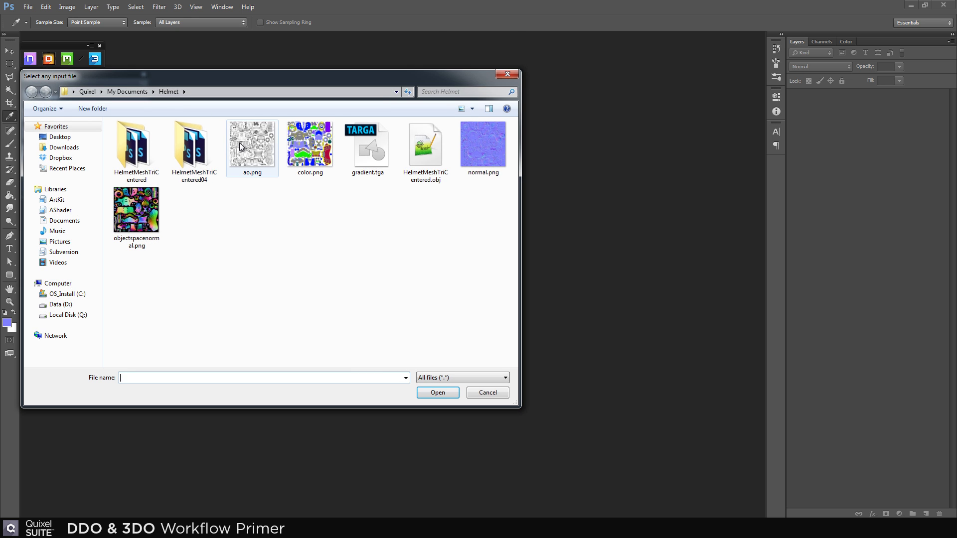
pyautogui.doubleClick(239, 144)
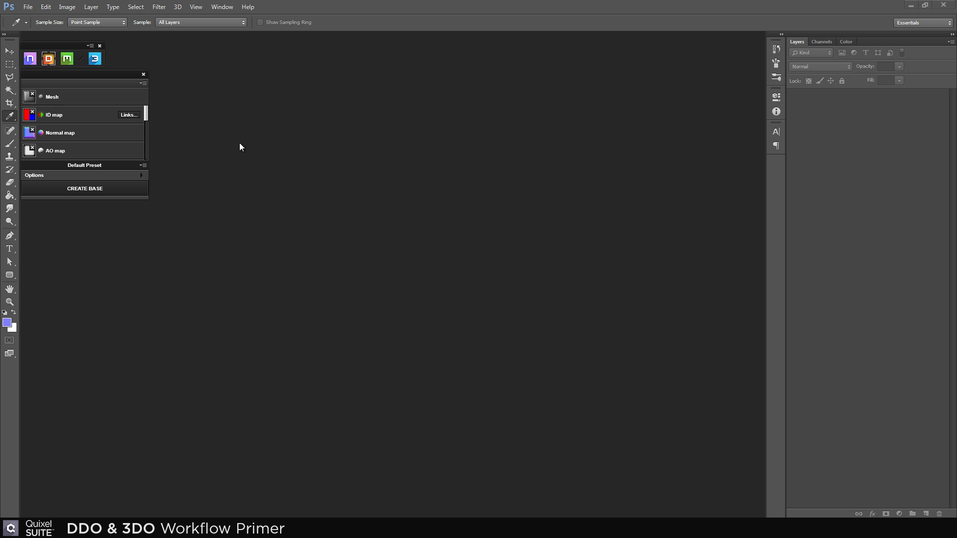
# Open the ID map's material links and assign Black Painted Metal to the blue regions
pyautogui.click(134, 116)
pyautogui.moveTo(531, 321); pyautogui.dragTo(532, 397)
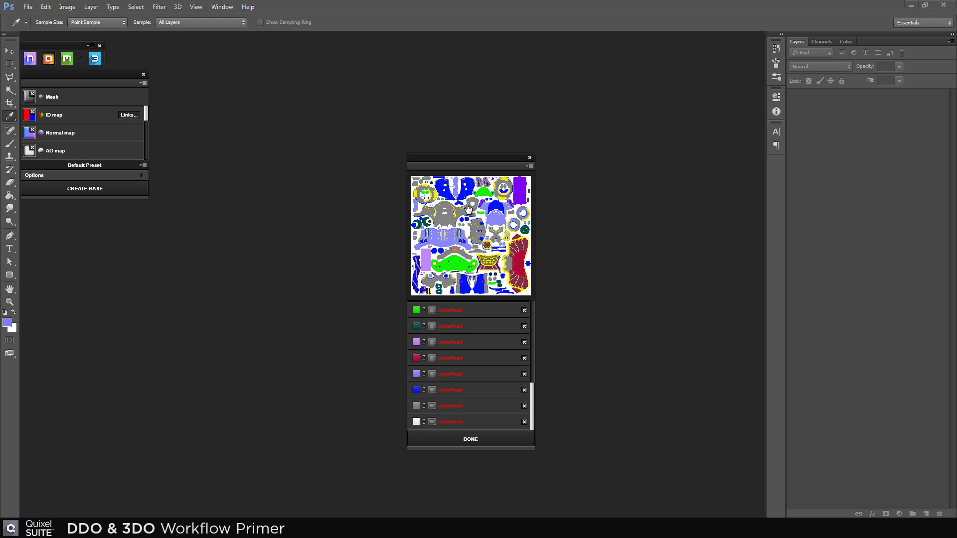
pyautogui.moveTo(467, 199); pyautogui.dragTo(495, 249)
pyautogui.scroll(6, 472, 221)
pyautogui.rightClick(495, 237)
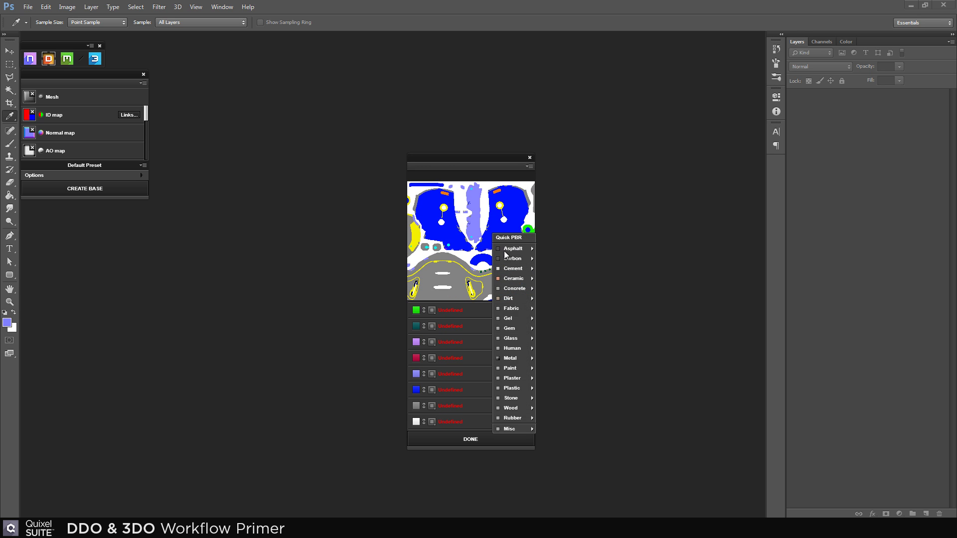
pyautogui.moveTo(525, 357)
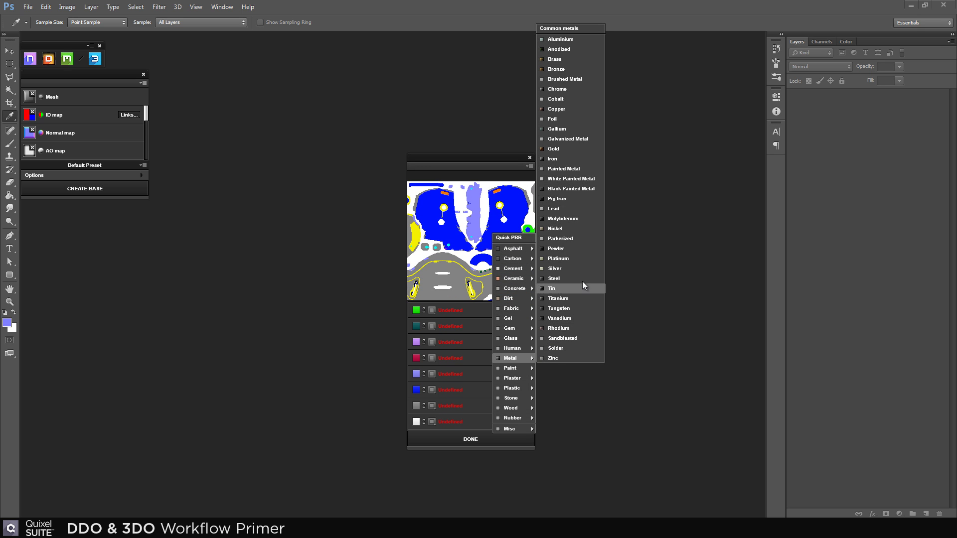
pyautogui.click(579, 188)
# Assign the PVC Red plastic material to the dark strip region near the lower-left corner of the ID map
pyautogui.moveTo(490, 270); pyautogui.dragTo(505, 208)
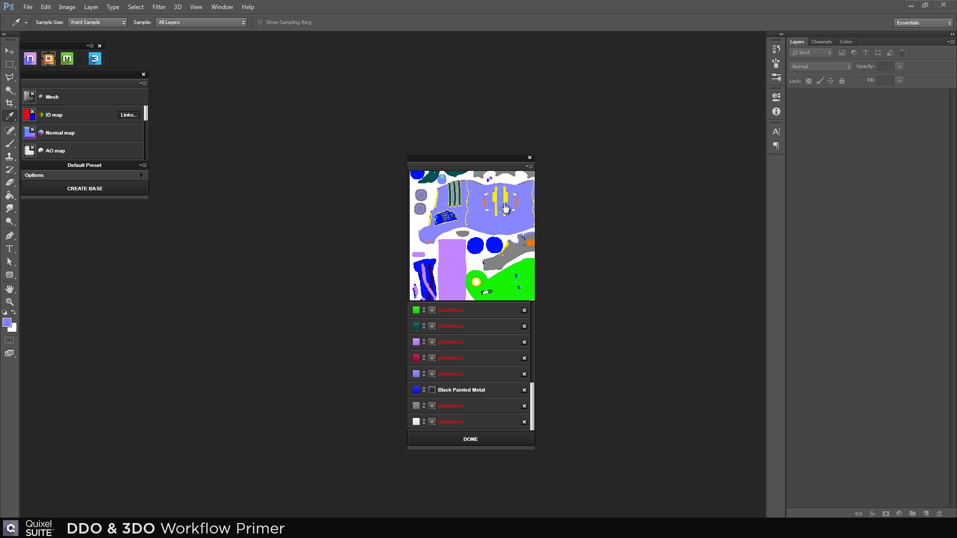
pyautogui.moveTo(466, 282); pyautogui.dragTo(491, 222)
pyautogui.scroll(2, 456, 236)
pyautogui.rightClick(458, 236)
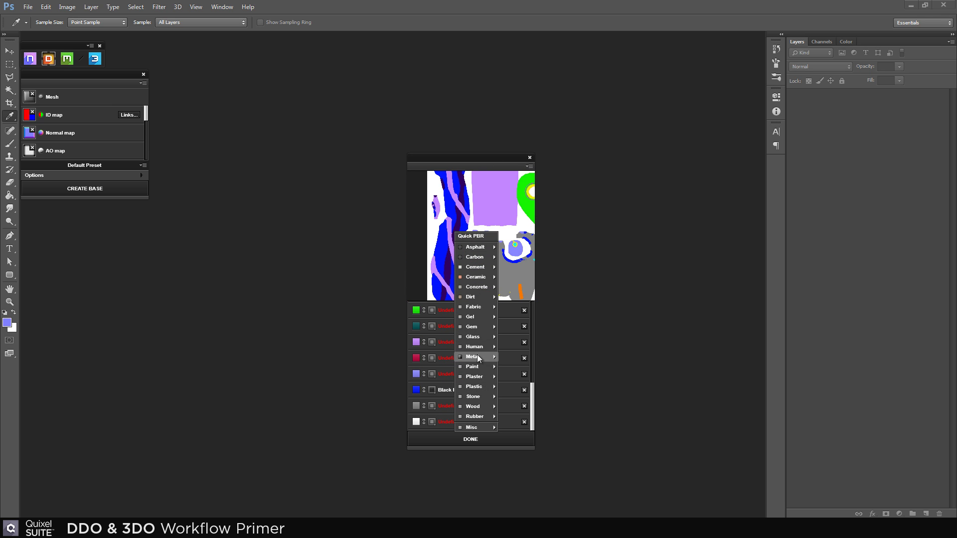
pyautogui.moveTo(480, 388)
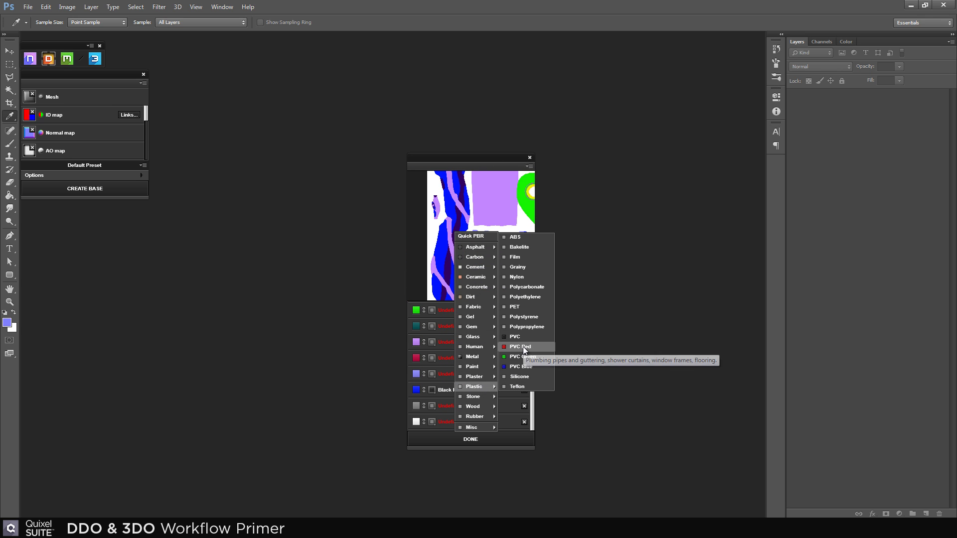
pyautogui.click(522, 346)
# Assign the Steel metal material to the small cyan dots in the ID map and finish the material linking
pyautogui.scroll(5, 504, 269)
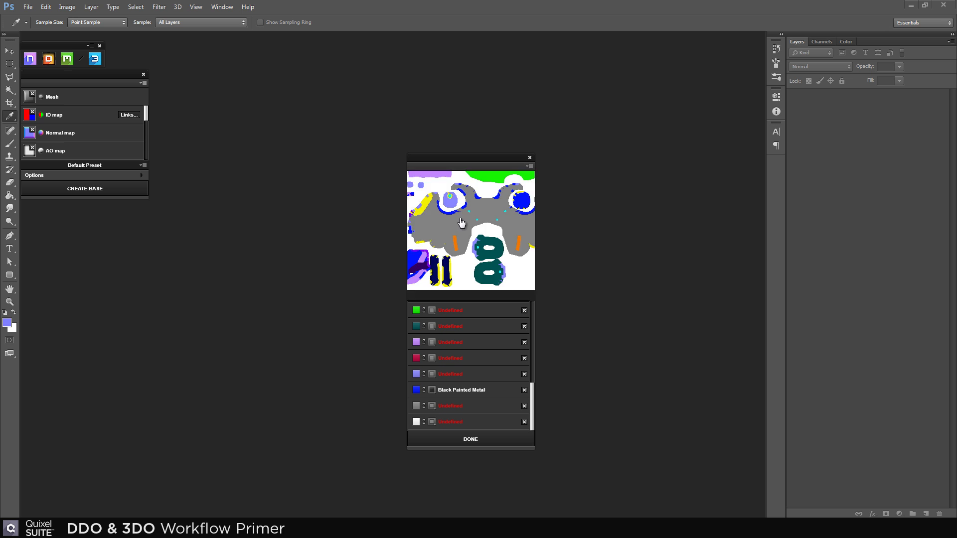
pyautogui.rightClick(454, 233)
pyautogui.moveTo(471, 347)
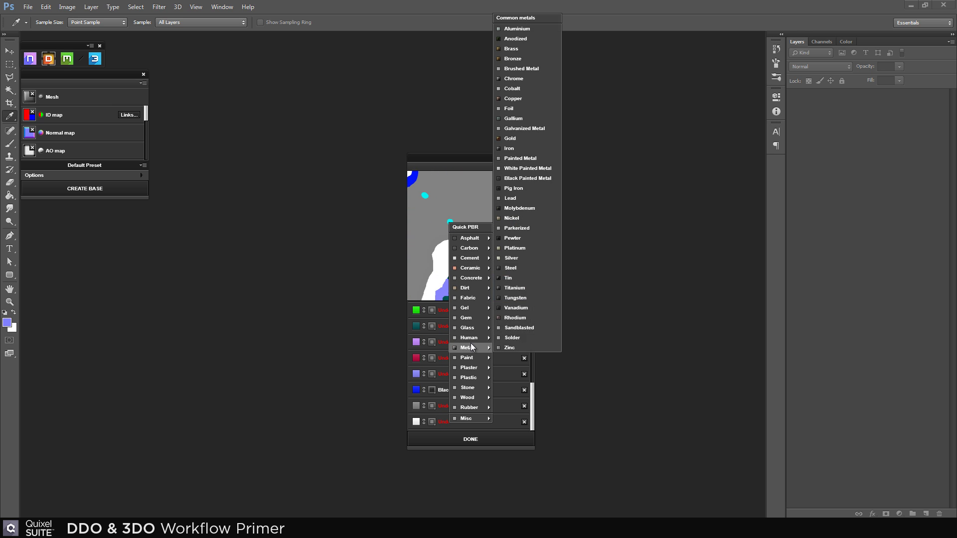
pyautogui.click(513, 268)
pyautogui.moveTo(531, 410)
pyautogui.mouseDown()
pyautogui.moveTo(536, 327)
pyautogui.moveTo(537, 400)
pyautogui.mouseUp()
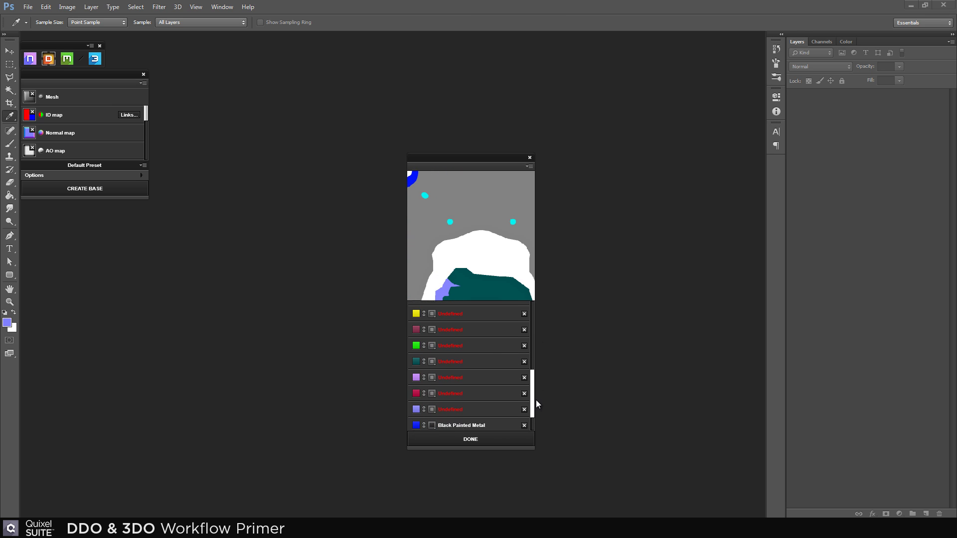
pyautogui.click(513, 435)
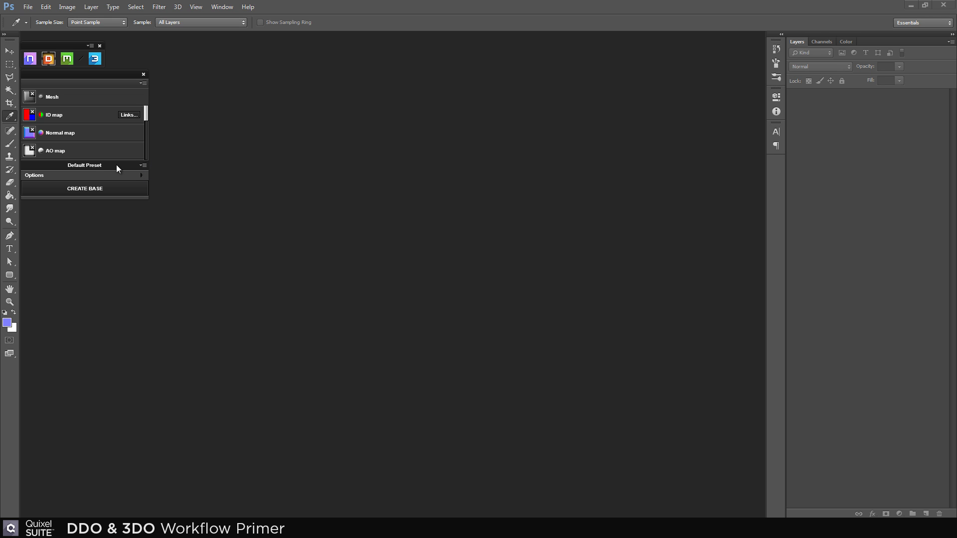
# Add Ambient Occlusion to the base's output maps and create the base
pyautogui.click(141, 176)
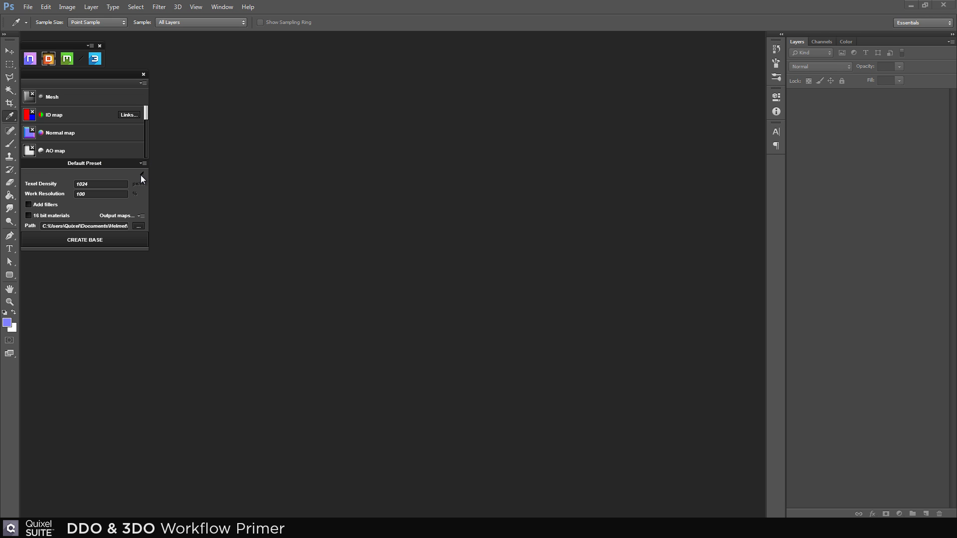
pyautogui.click(141, 216)
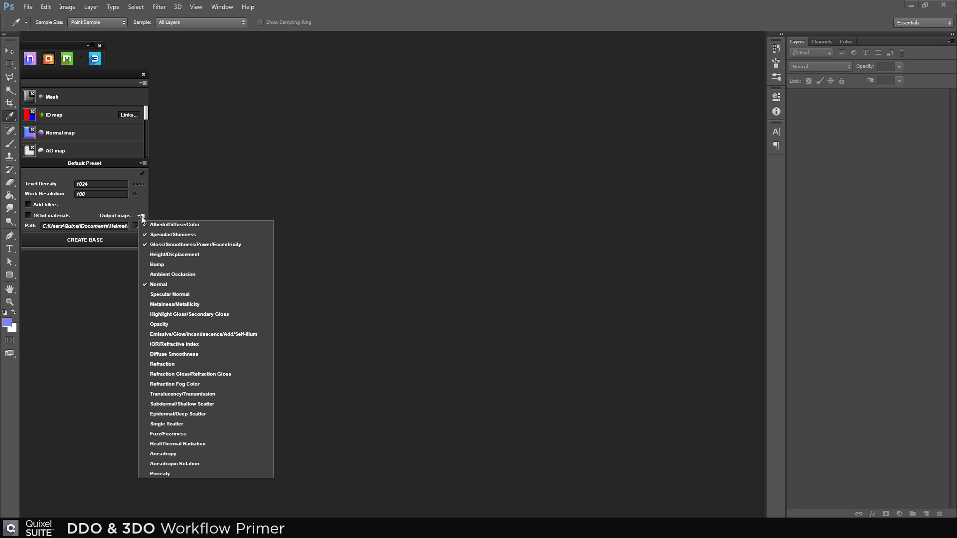
pyautogui.click(152, 225)
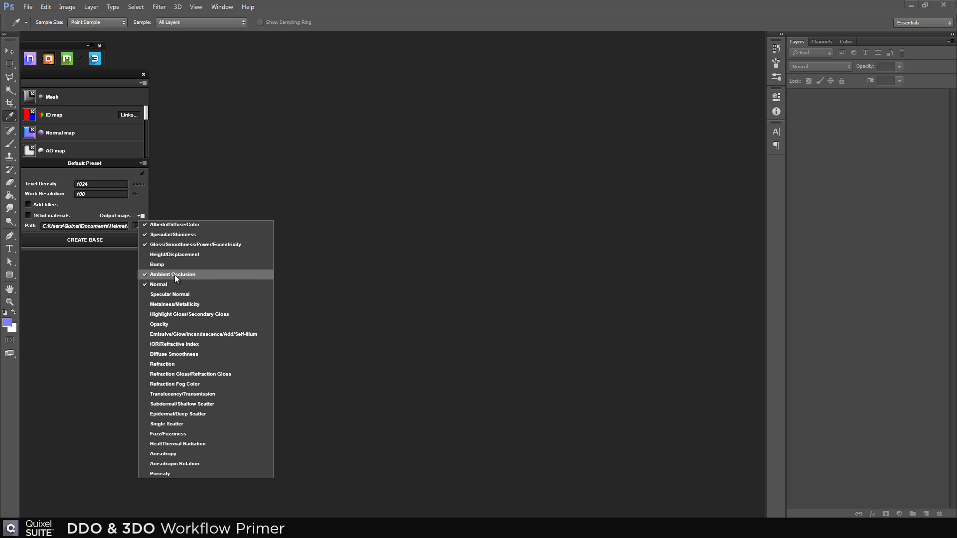
pyautogui.click(106, 76)
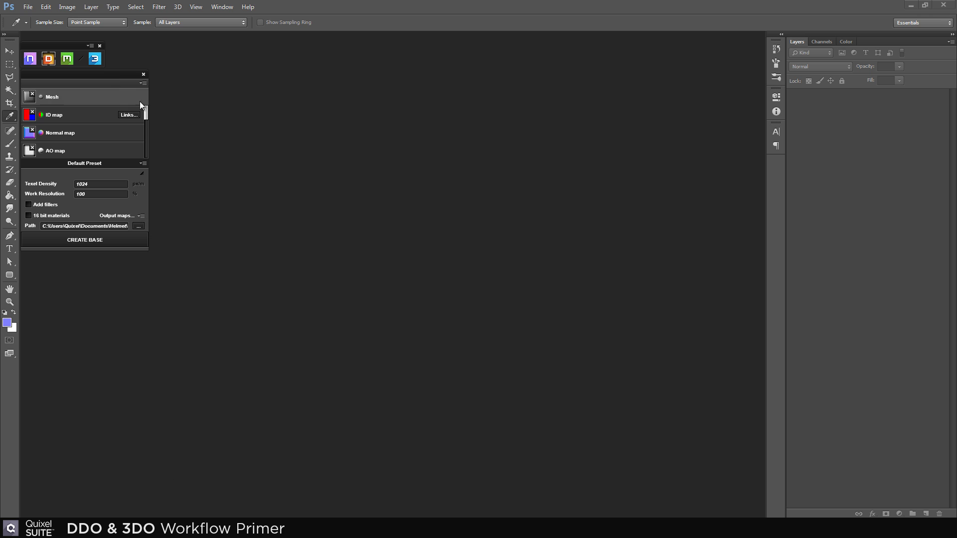
pyautogui.click(142, 174)
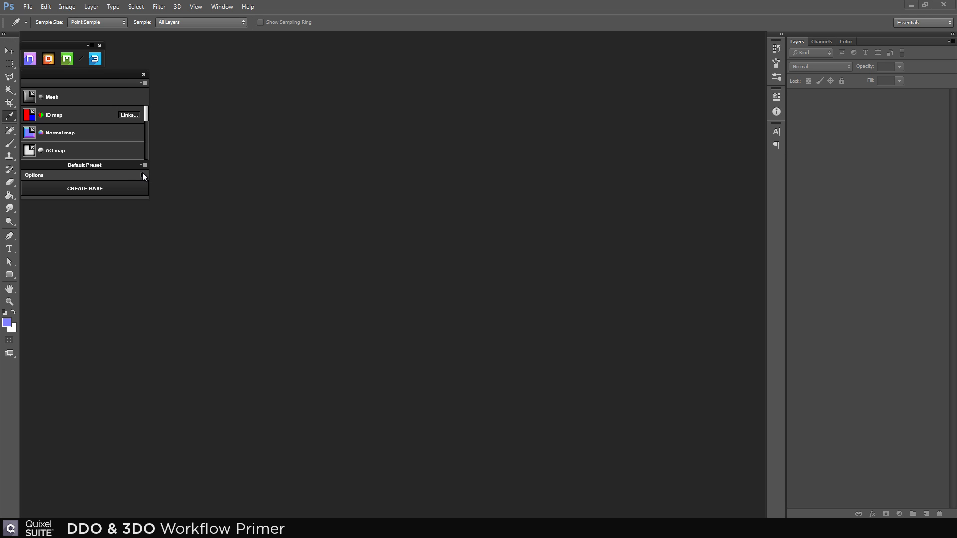
pyautogui.click(89, 191)
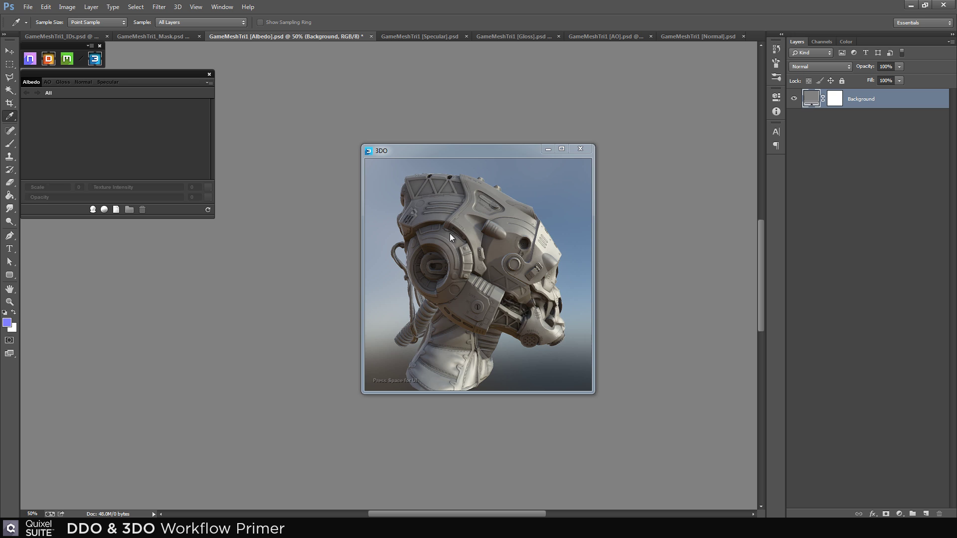
# Enlarge the 3DO preview window and move it clear of the DDO layer panel
pyautogui.moveTo(479, 298); pyautogui.dragTo(538, 319)
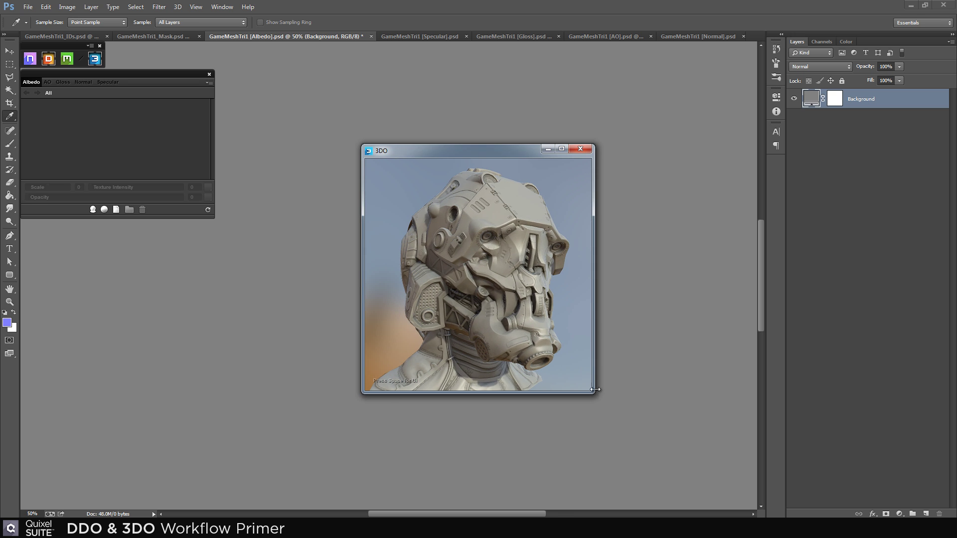
pyautogui.moveTo(625, 424); pyautogui.dragTo(739, 496)
pyautogui.moveTo(579, 140); pyautogui.dragTo(738, 88)
# Use the first environment for the 3DO preview's image-based reflections and turn off its backdrop
pyautogui.moveTo(734, 323); pyautogui.dragTo(696, 305)
pyautogui.press('space')
pyautogui.click(550, 159)
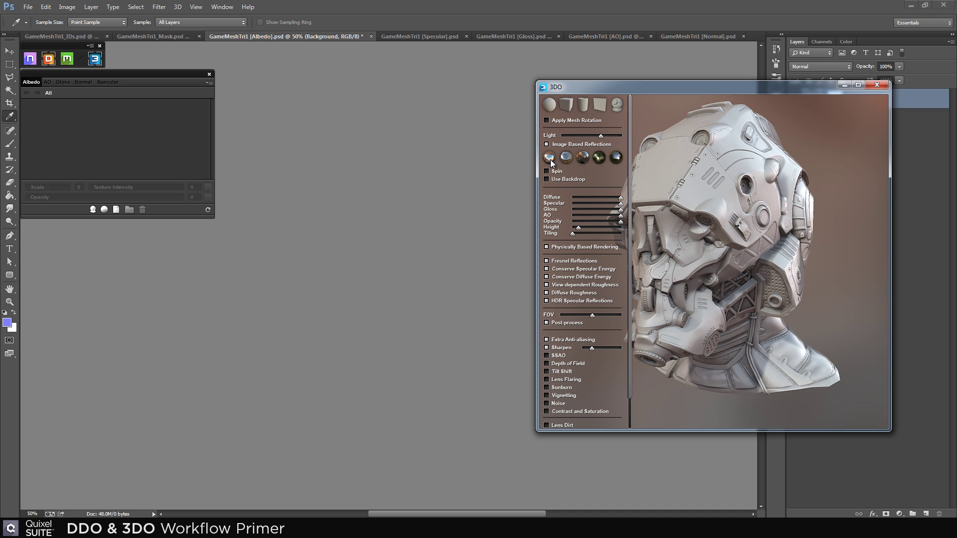
pyautogui.click(546, 179)
pyautogui.press('space')
pyautogui.moveTo(764, 273); pyautogui.dragTo(772, 310)
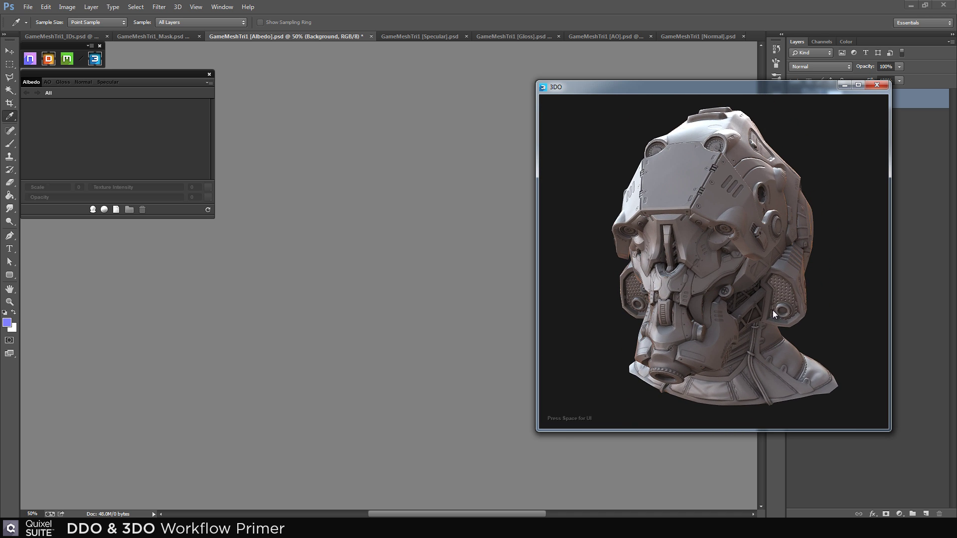
# Browse the smart material presets and create the Dirty Teal Metal material on the helmet
pyautogui.click(93, 210)
pyautogui.moveTo(577, 149); pyautogui.dragTo(551, 346)
pyautogui.click(243, 277)
pyautogui.click(338, 279)
pyautogui.click(409, 279)
pyautogui.click(543, 251)
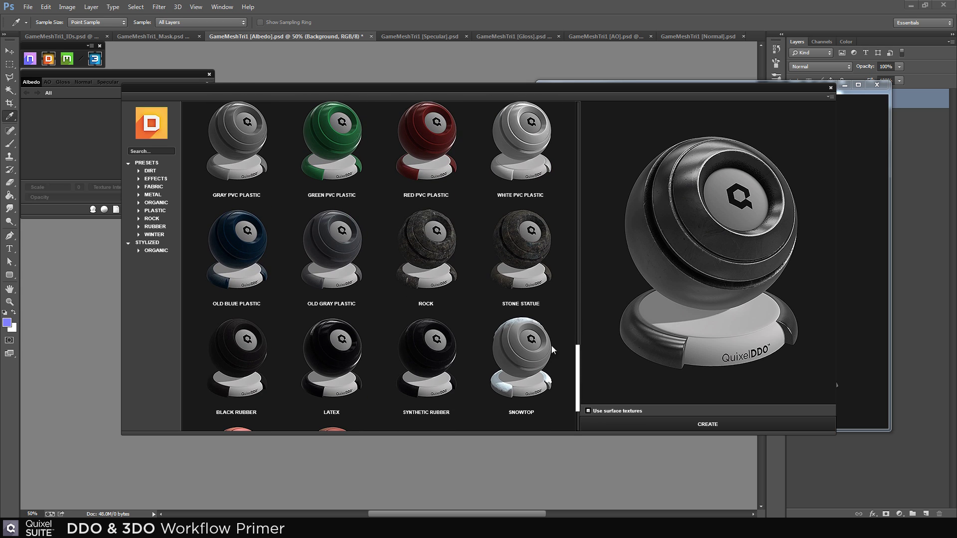
pyautogui.click(339, 258)
pyautogui.moveTo(578, 356); pyautogui.dragTo(580, 203)
pyautogui.click(519, 247)
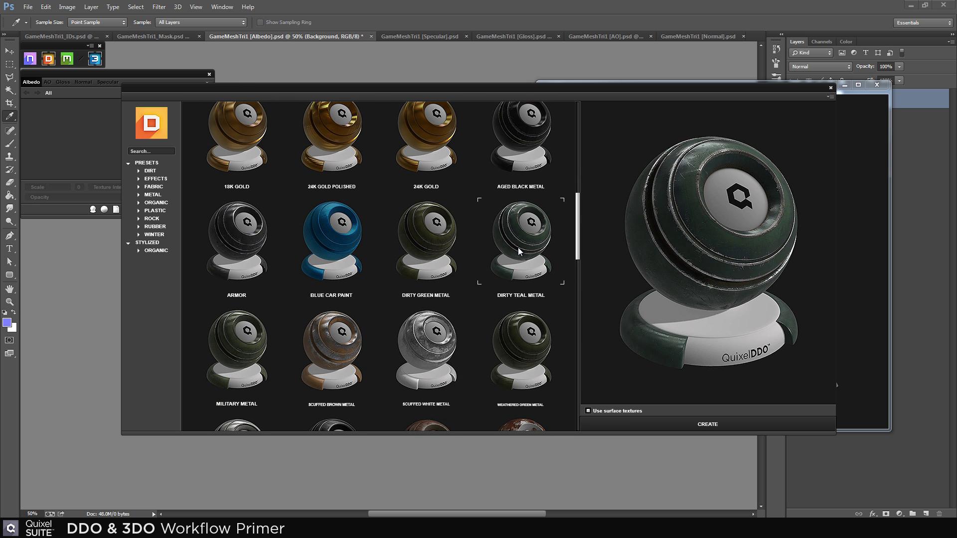
pyautogui.click(707, 425)
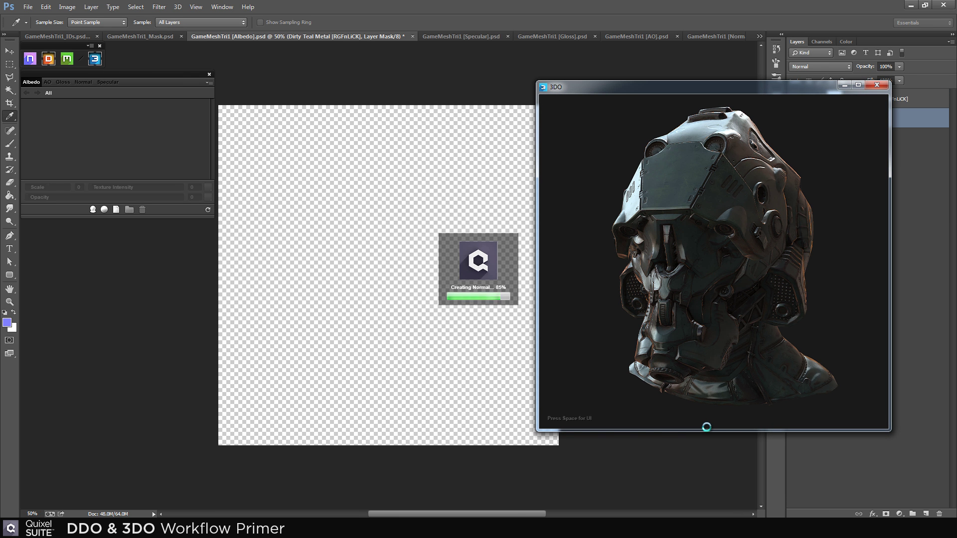
# Examine the Dirty Teal Metal surface detail on the helmet from several angles and distances in the 3DO preview
pyautogui.moveTo(673, 309); pyautogui.dragTo(738, 269)
pyautogui.moveTo(738, 265); pyautogui.dragTo(773, 327, button='right')
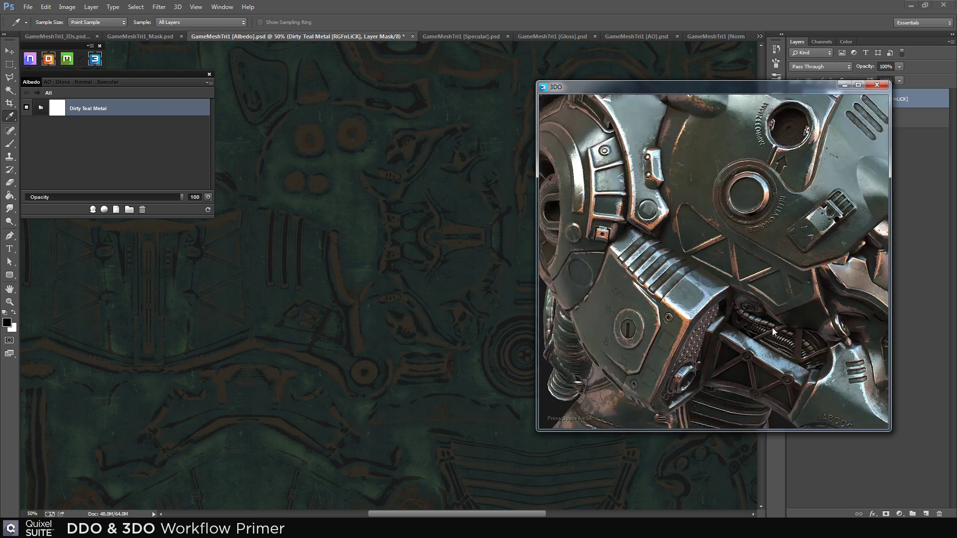
pyautogui.moveTo(773, 327); pyautogui.dragTo(685, 311)
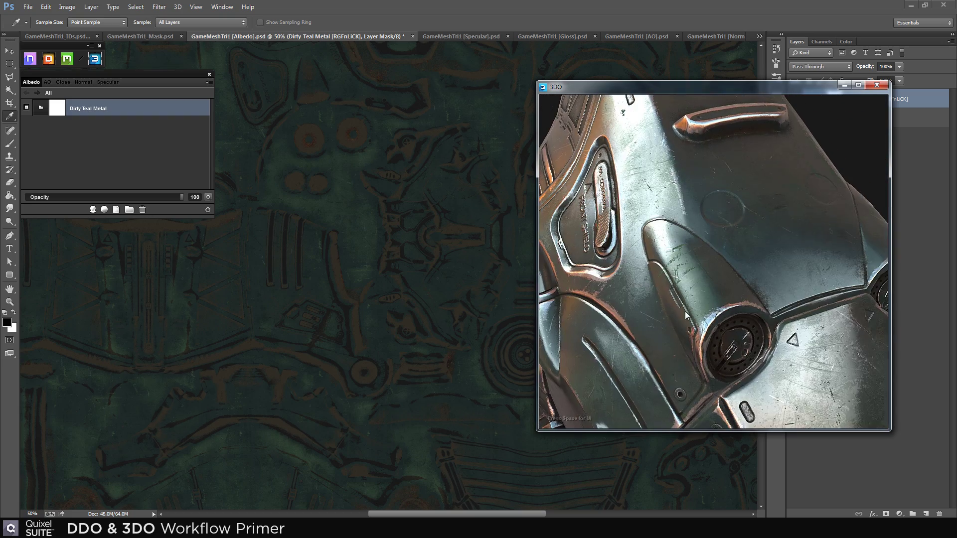
pyautogui.moveTo(685, 311); pyautogui.dragTo(655, 307, button='right')
pyautogui.moveTo(655, 307); pyautogui.dragTo(695, 288)
pyautogui.moveTo(695, 288); pyautogui.dragTo(752, 309, button='right')
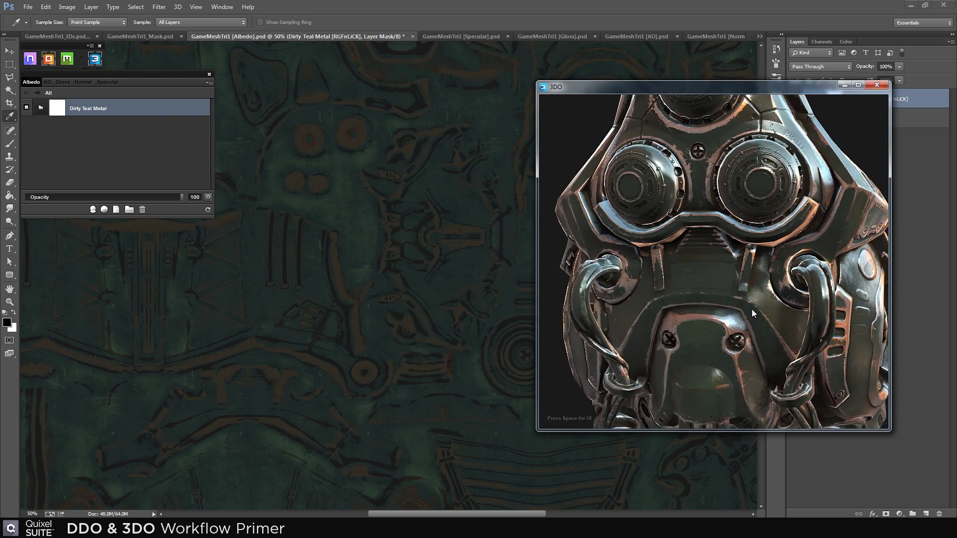
pyautogui.moveTo(752, 309); pyautogui.dragTo(758, 292, button='middle')
pyautogui.moveTo(758, 292); pyautogui.dragTo(706, 317)
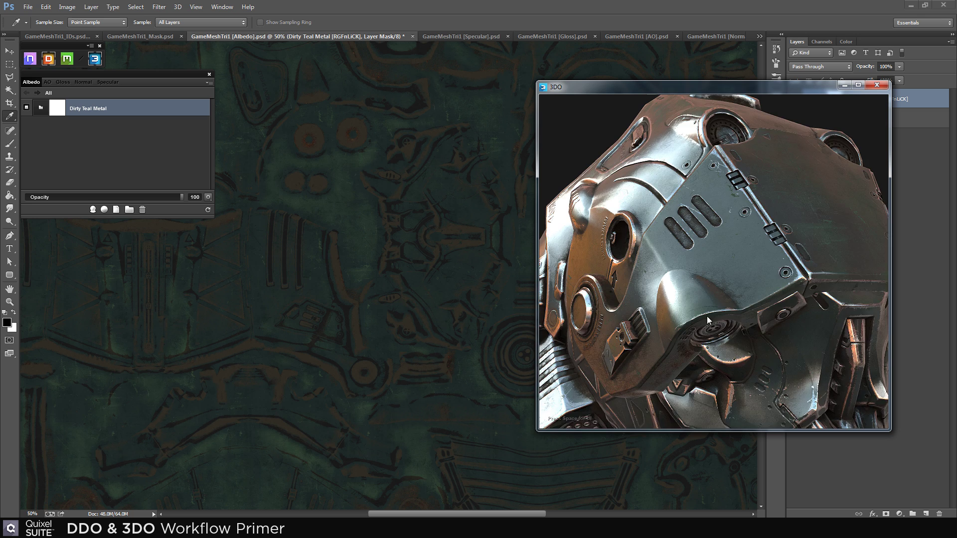
pyautogui.moveTo(707, 317); pyautogui.dragTo(744, 297, button='right')
pyautogui.moveTo(743, 298); pyautogui.dragTo(744, 270, button='middle')
pyautogui.moveTo(745, 271); pyautogui.dragTo(725, 304)
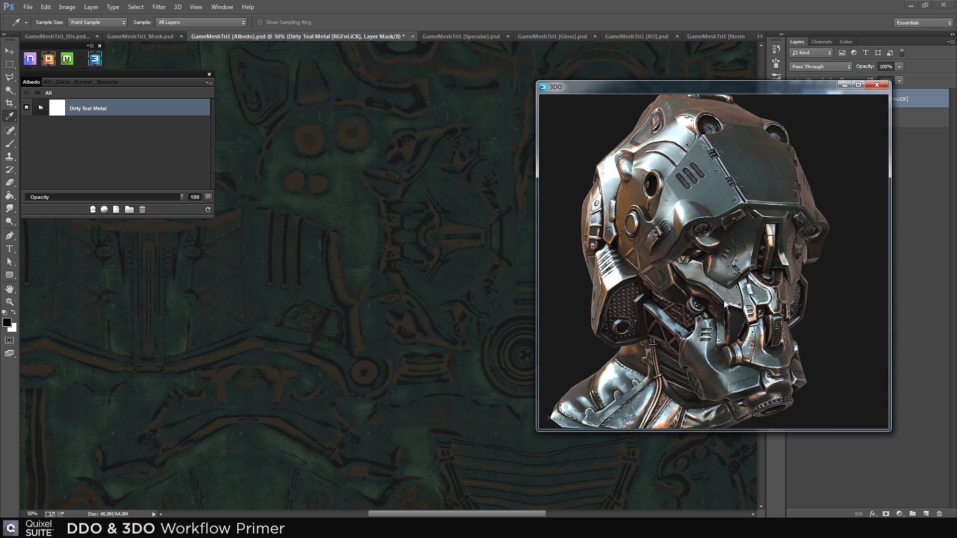
# Open the Dirty Teal Metal group, shape its layer panel to show all layers, and recolor Parkerized Steel to near-black gray #1b1c1c
pyautogui.doubleClick(42, 108)
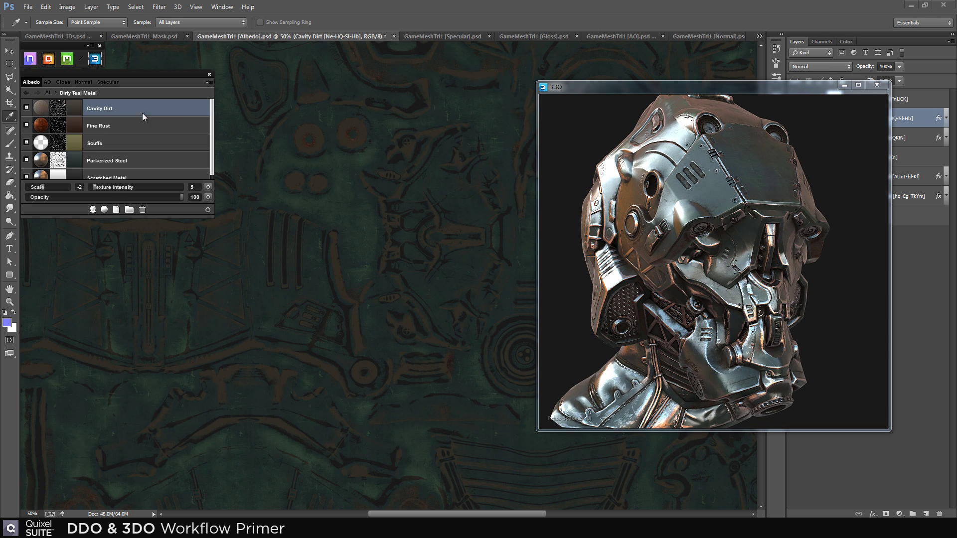
pyautogui.moveTo(215, 238); pyautogui.dragTo(180, 245)
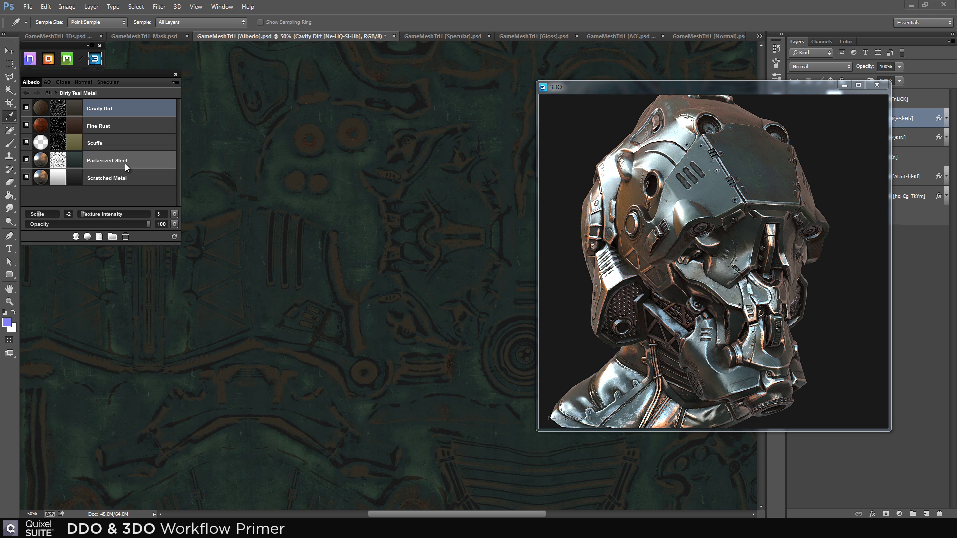
pyautogui.click(74, 158)
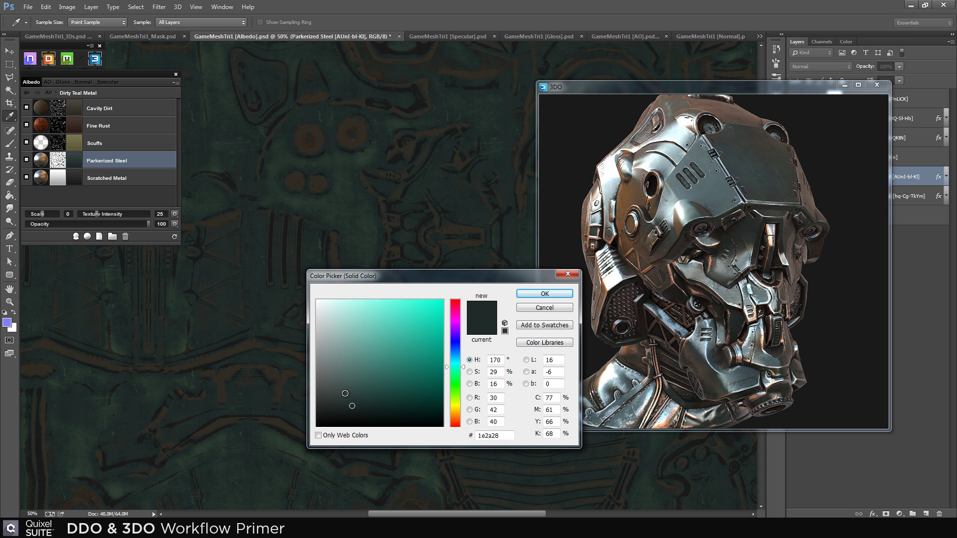
pyautogui.moveTo(327, 409); pyautogui.dragTo(322, 414)
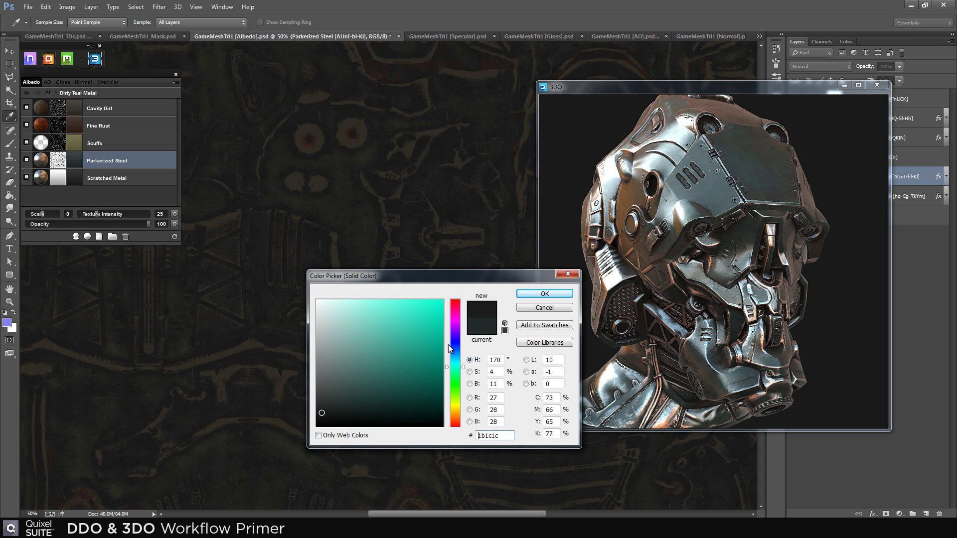
pyautogui.click(527, 294)
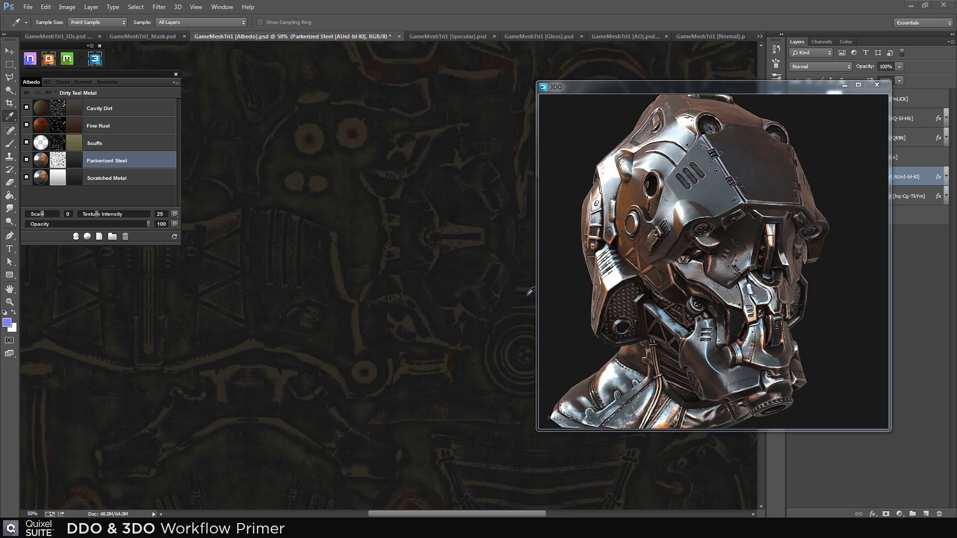
# Create the Aged Black Metal smart material on the helmet's side panel region, above the Dirty Teal Metal group
pyautogui.moveTo(626, 280); pyautogui.dragTo(684, 301)
pyautogui.moveTo(683, 301); pyautogui.dragTo(684, 262, button='right')
pyautogui.moveTo(684, 262); pyautogui.dragTo(699, 277)
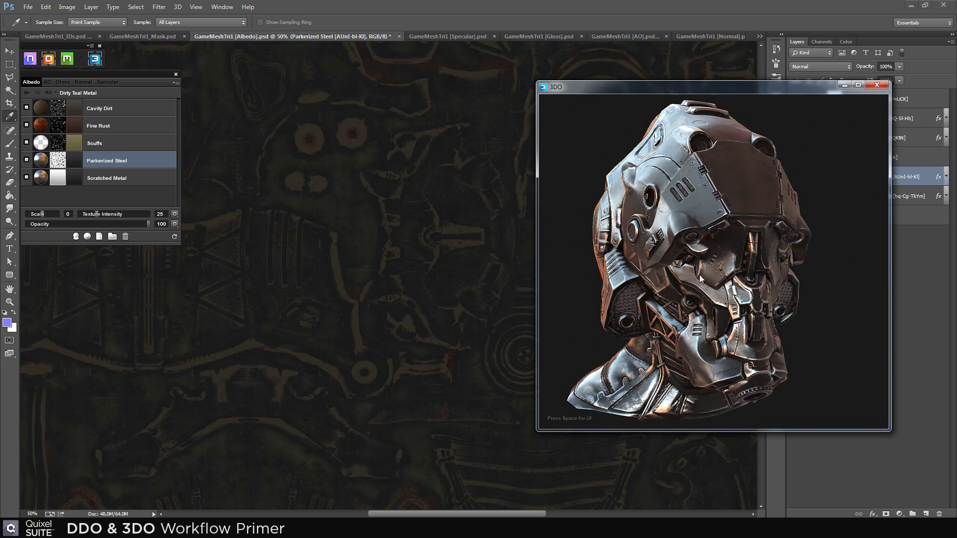
pyautogui.click(48, 91)
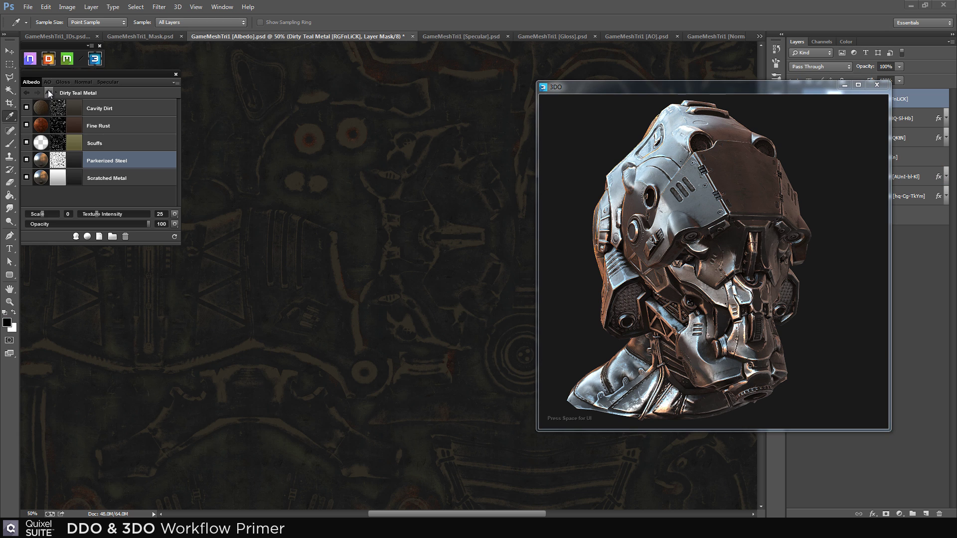
pyautogui.click(75, 235)
pyautogui.scroll(-5, 571, 213)
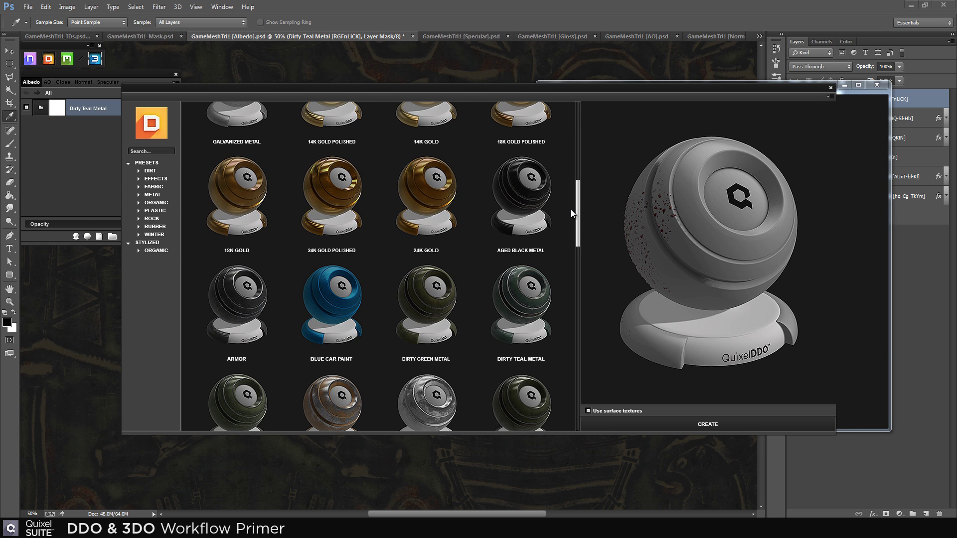
pyautogui.click(519, 191)
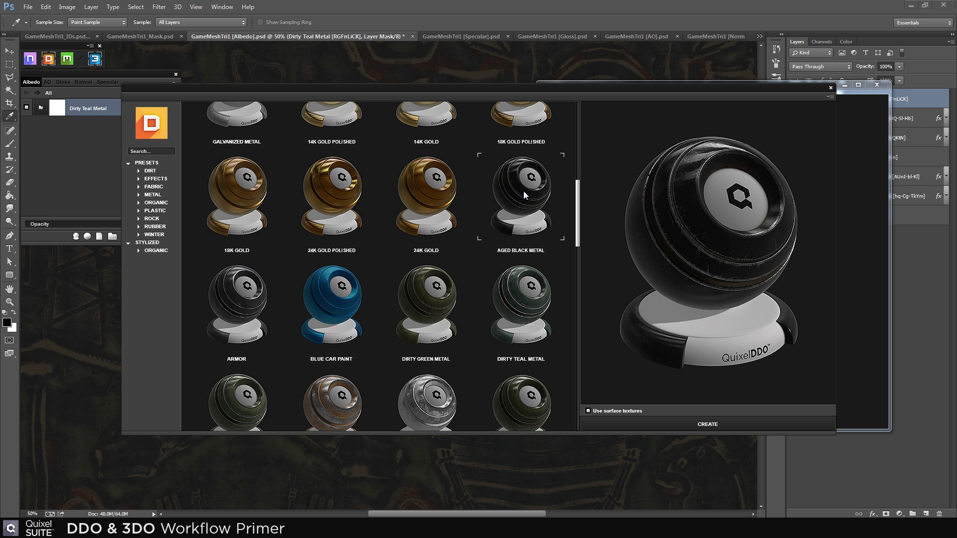
pyautogui.doubleClick(524, 194)
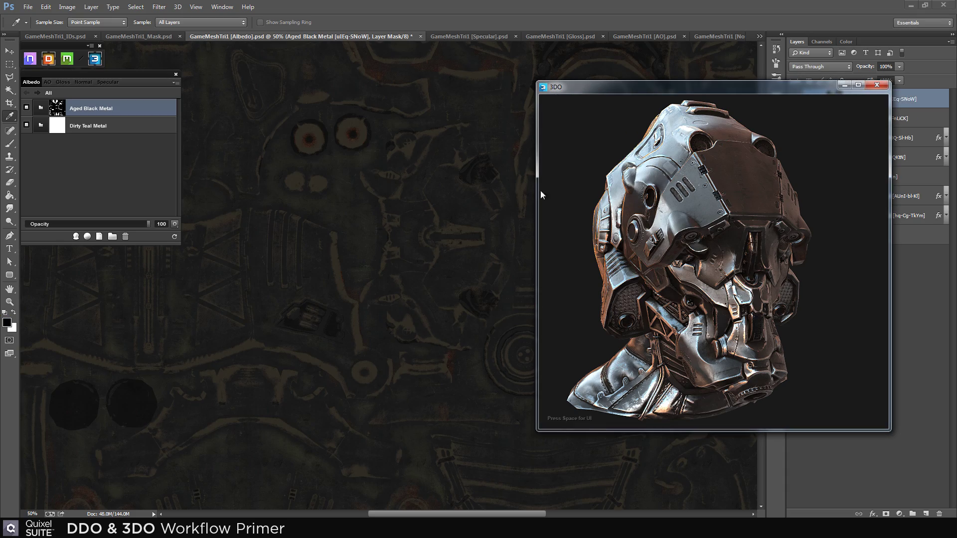
# Examine the Aged Black Metal detail on the side panel in both the 3DO preview and the albedo map
pyautogui.moveTo(630, 219); pyautogui.dragTo(718, 189)
pyautogui.scroll(5, 749, 330)
pyautogui.hotkey('ctrl', '-')
pyautogui.hotkey('ctrl', '-')
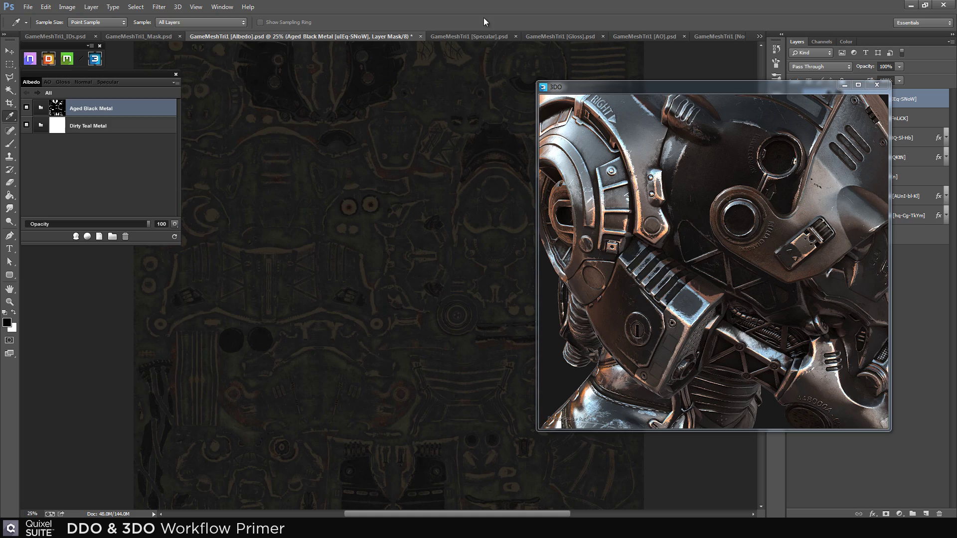
pyautogui.moveTo(412, 112); pyautogui.dragTo(449, 212)
pyautogui.hotkey('ctrl', '+')
pyautogui.hotkey('ctrl', '+')
pyautogui.hotkey('ctrl', '+')
pyautogui.hotkey('ctrl', '+')
pyautogui.moveTo(395, 154); pyautogui.dragTo(391, 344)
pyautogui.moveTo(369, 237); pyautogui.dragTo(309, 370)
pyautogui.scroll(-5, 764, 202)
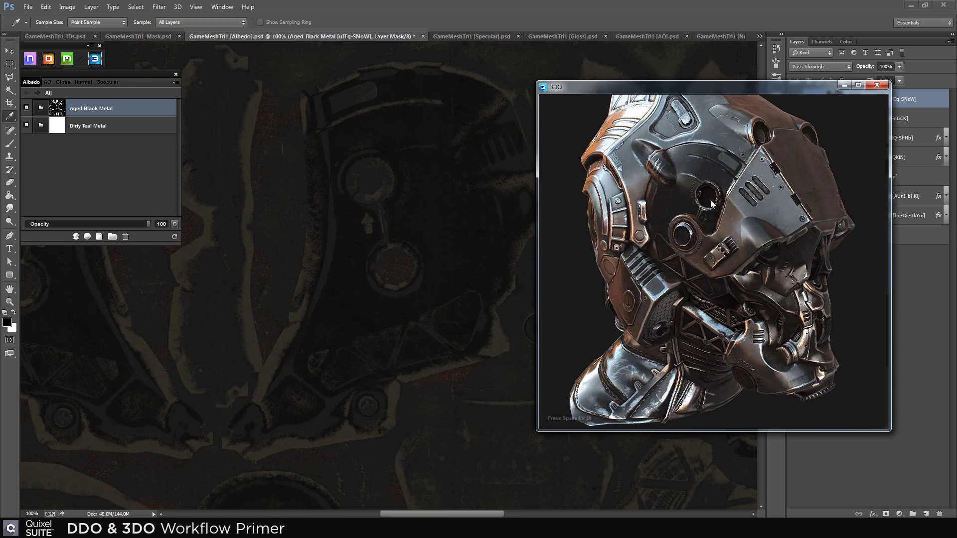
# Shrink the 3DO preview window to uncover more of the albedo map and turn the helmet toward its face
pyautogui.moveTo(765, 202); pyautogui.dragTo(732, 269)
pyautogui.moveTo(538, 430); pyautogui.dragTo(605, 369)
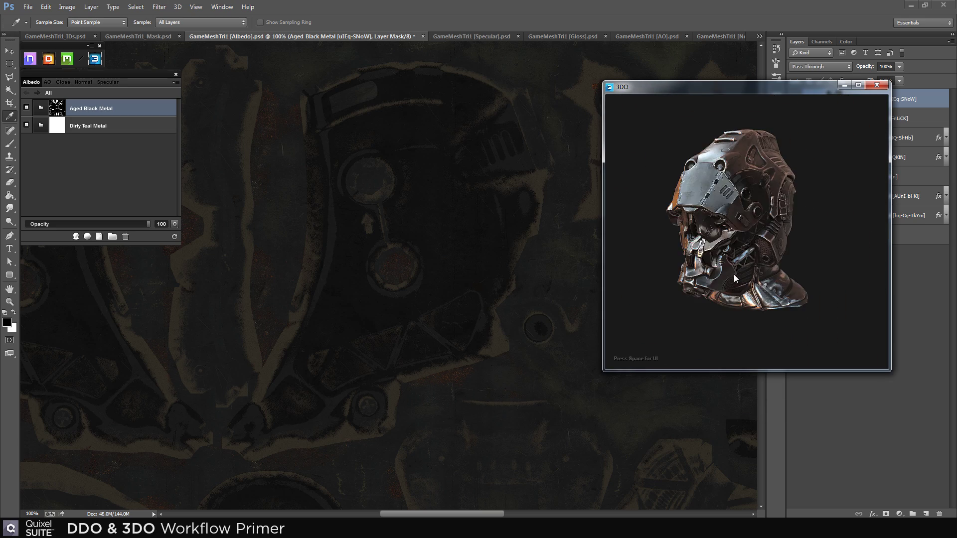
pyautogui.moveTo(734, 274)
pyautogui.mouseDown()
pyautogui.moveTo(713, 282)
pyautogui.moveTo(726, 280)
pyautogui.mouseUp()
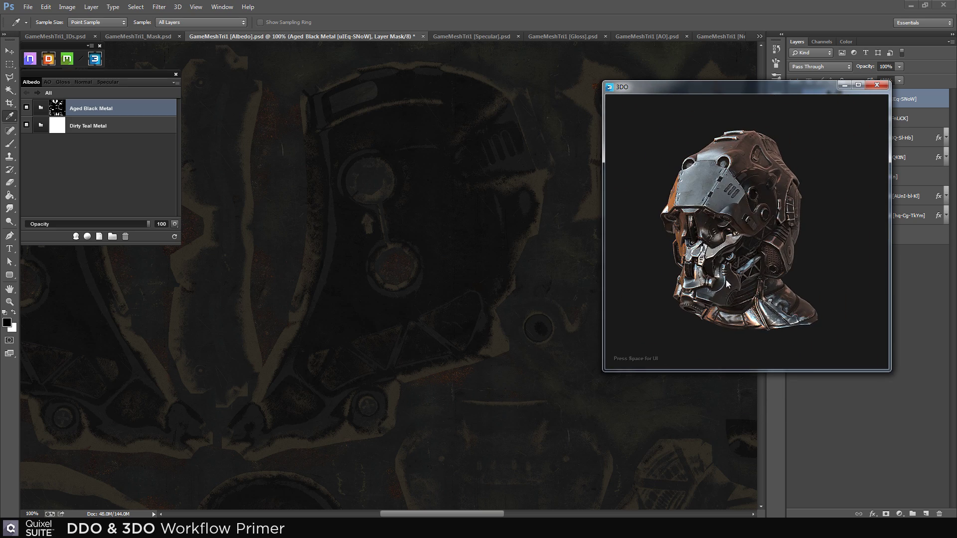
# Choose a preview resolution for the DDO project
pyautogui.click(174, 83)
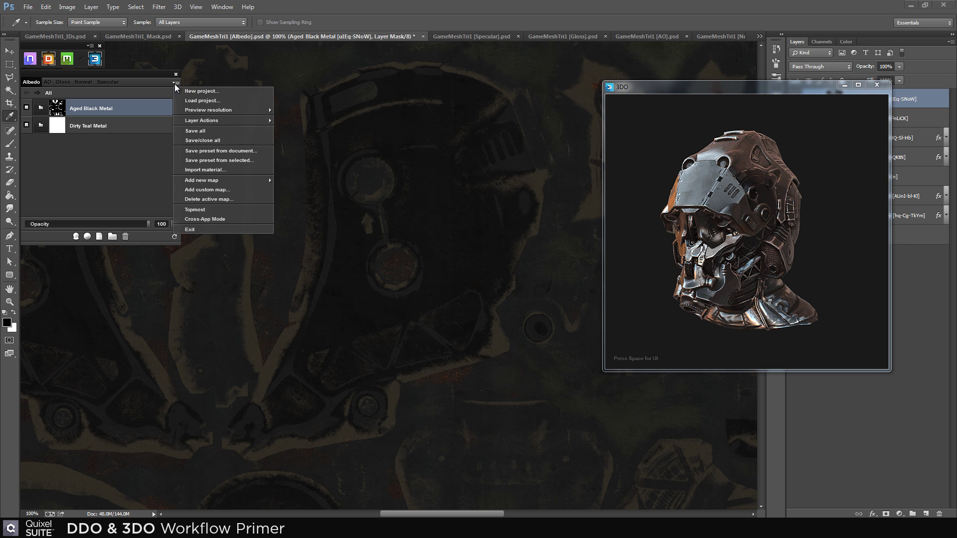
pyautogui.moveTo(201, 110)
pyautogui.click(303, 130)
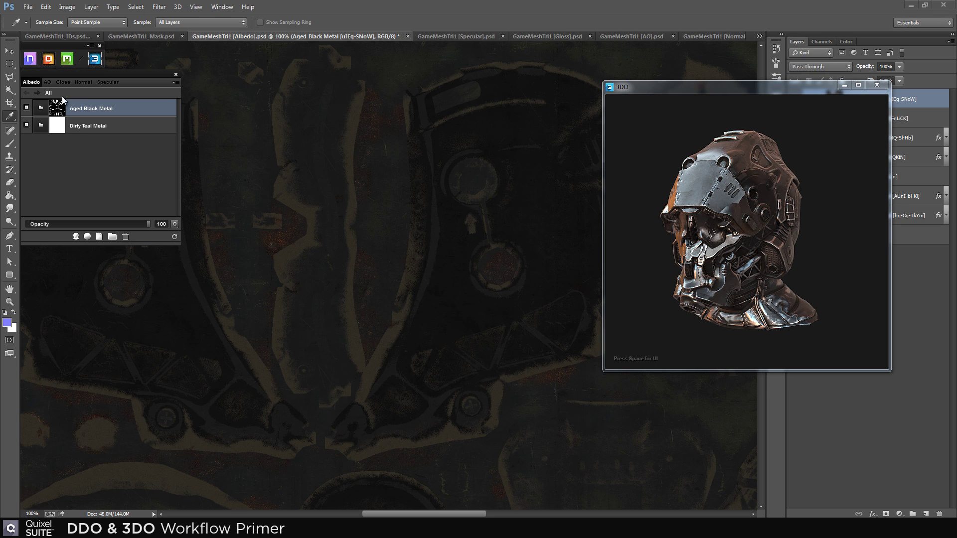
# Display the material ID colors on the helmet and create White Painted Metal on the gray ID area
pyautogui.moveTo(738, 261); pyautogui.dragTo(764, 243)
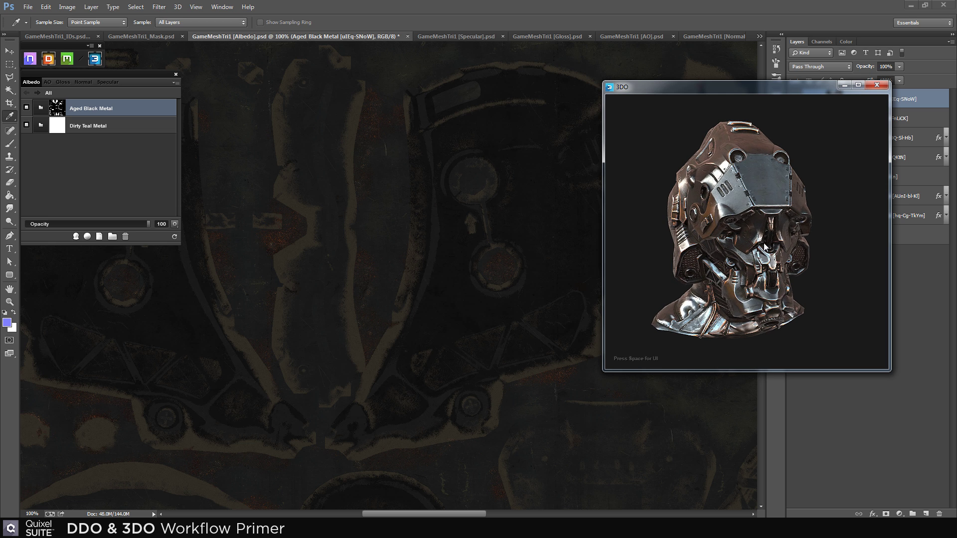
pyautogui.press('c')
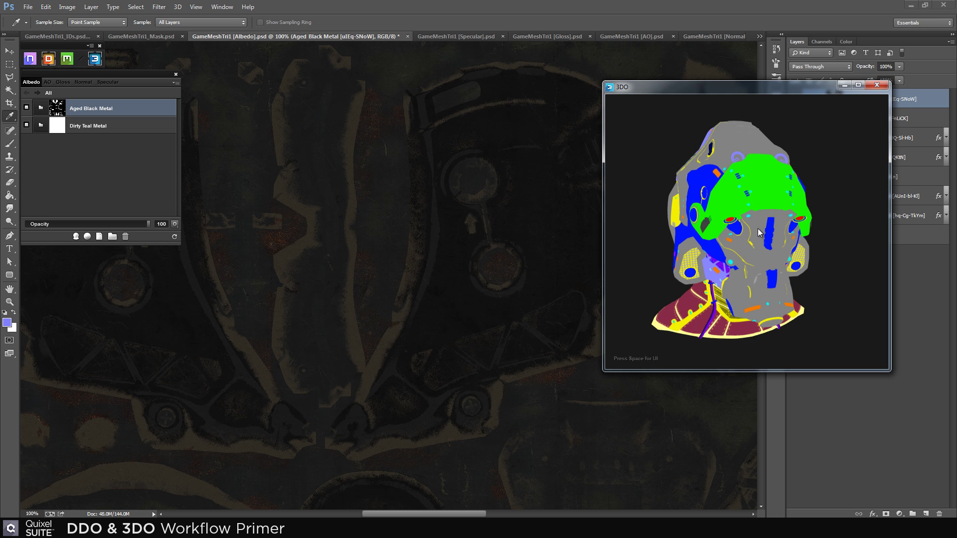
pyautogui.click(758, 228)
pyautogui.moveTo(579, 156); pyautogui.dragTo(564, 270)
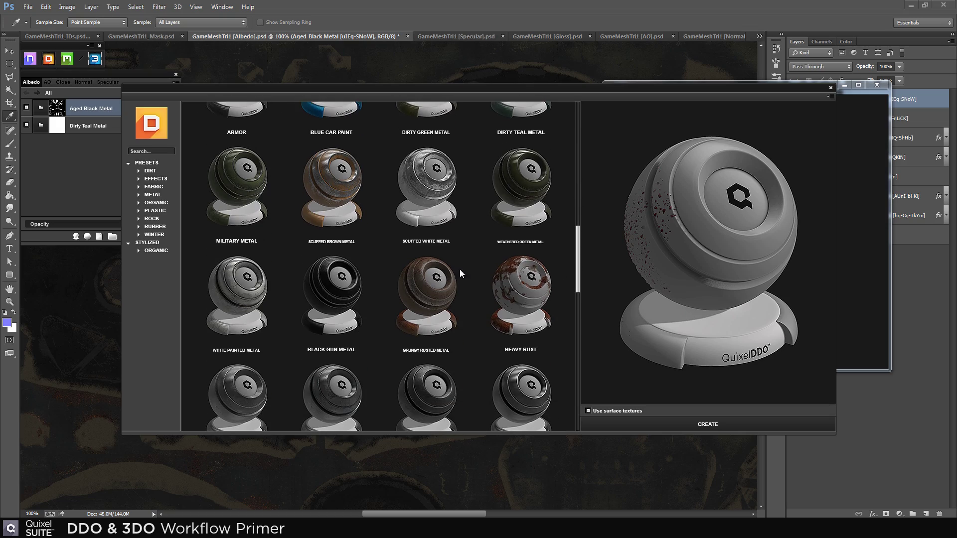
pyautogui.doubleClick(243, 283)
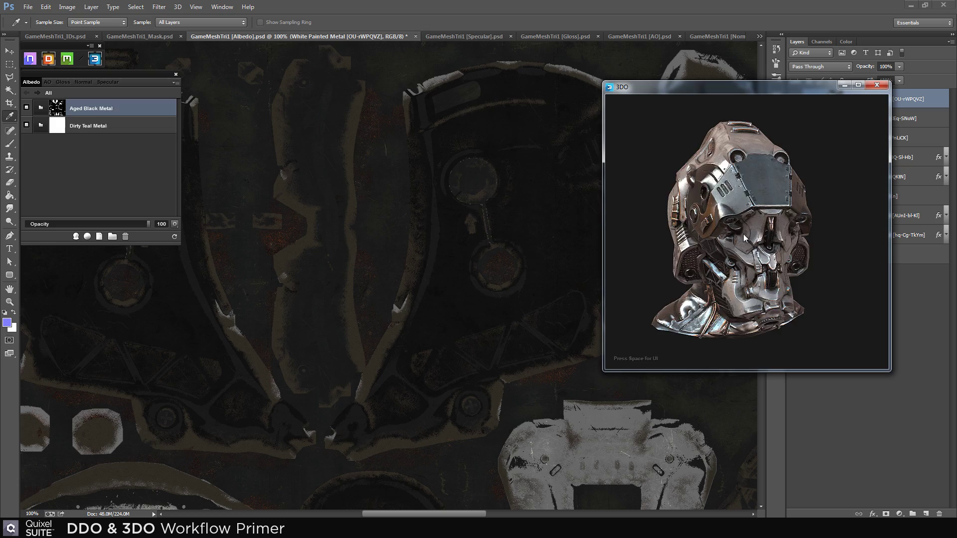
# Inspect the White Painted Metal on the helmet's shell from several angles and across the albedo map
pyautogui.moveTo(743, 234)
pyautogui.mouseDown()
pyautogui.moveTo(628, 216)
pyautogui.moveTo(905, 304)
pyautogui.mouseUp()
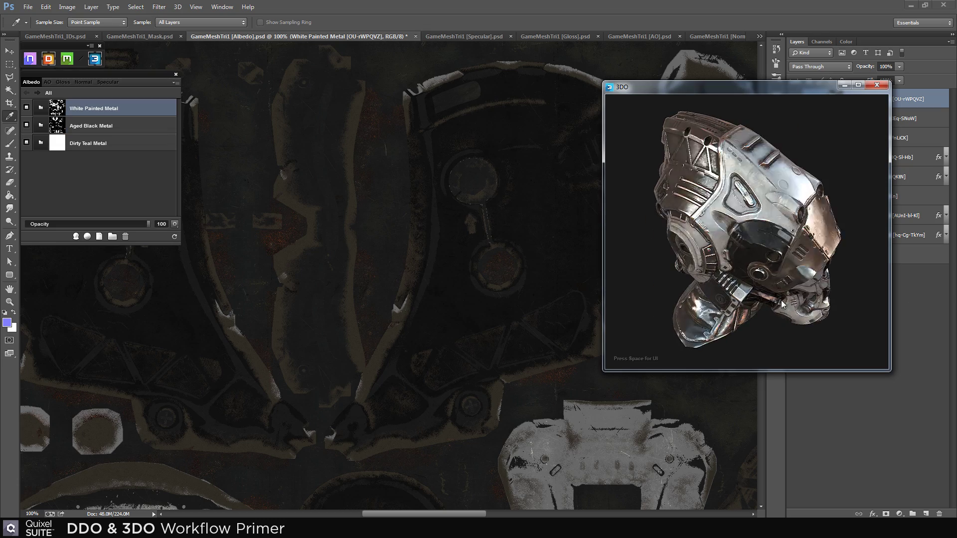
pyautogui.moveTo(782, 300); pyautogui.dragTo(624, 238)
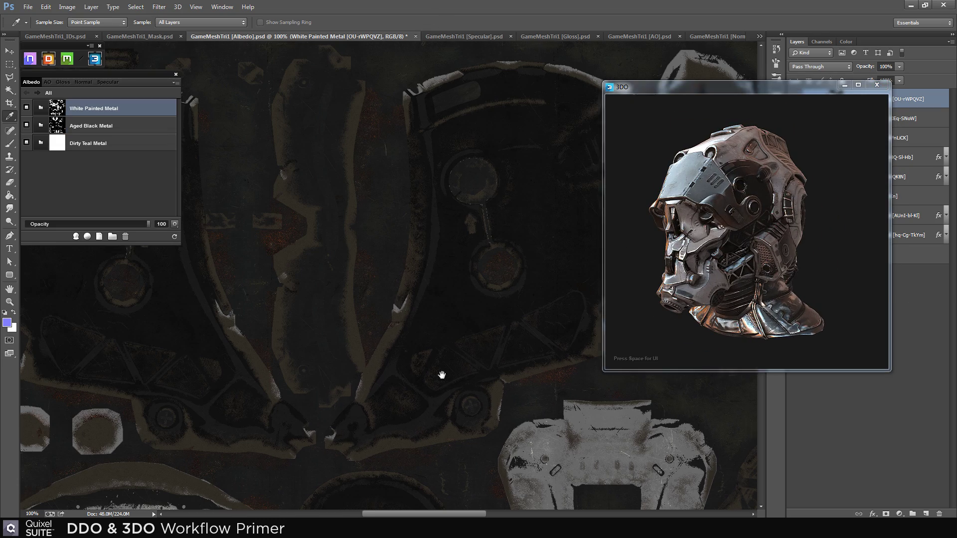
pyautogui.moveTo(442, 374); pyautogui.dragTo(416, 143)
pyautogui.moveTo(207, 445)
pyautogui.mouseDown()
pyautogui.moveTo(464, 263)
pyautogui.moveTo(354, 175)
pyautogui.moveTo(357, 254)
pyautogui.mouseUp()
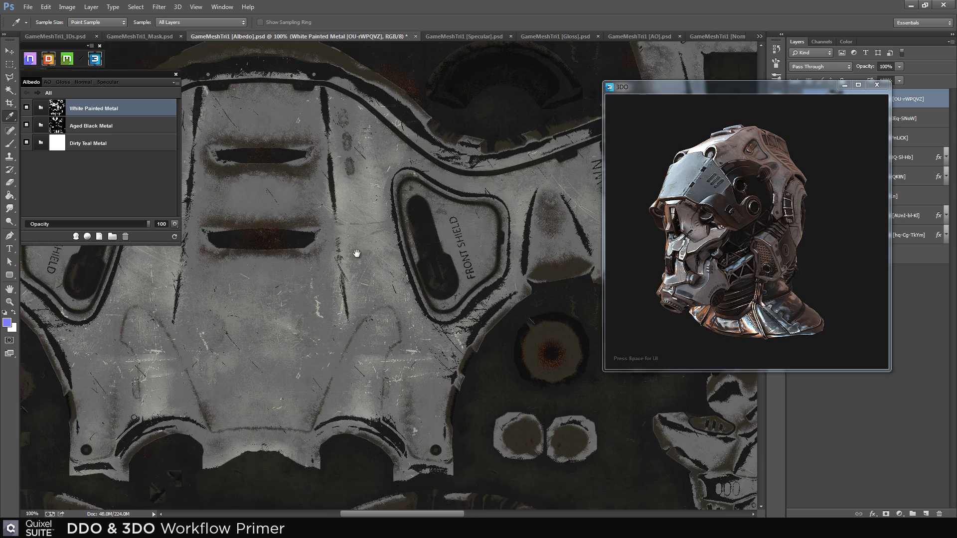
pyautogui.keyDown('alt'); pyautogui.scroll(-5, 357, 254); pyautogui.keyUp('alt')
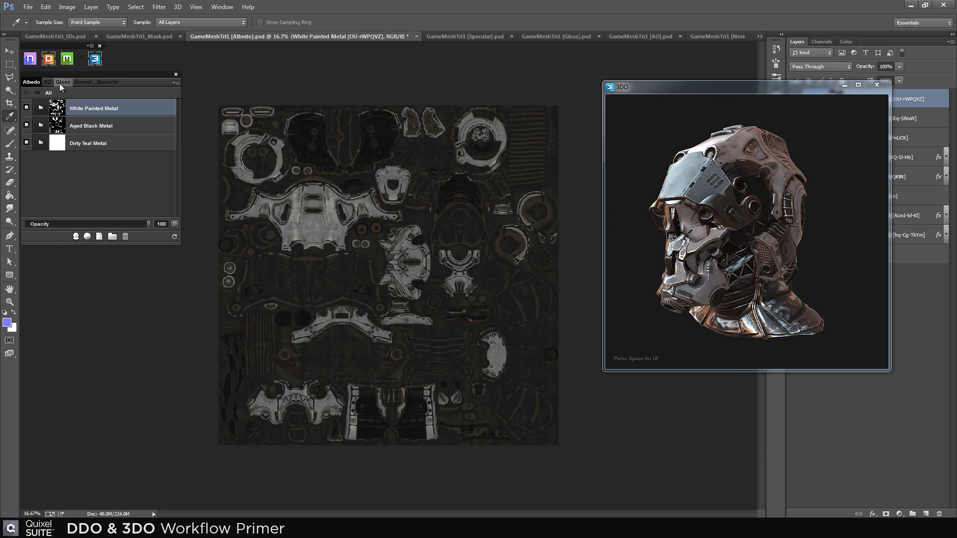
# Review the gloss, specular and normal maps, checking the normal map's fine surface detail up close, and return to the albedo map
pyautogui.click(61, 83)
pyautogui.click(112, 86)
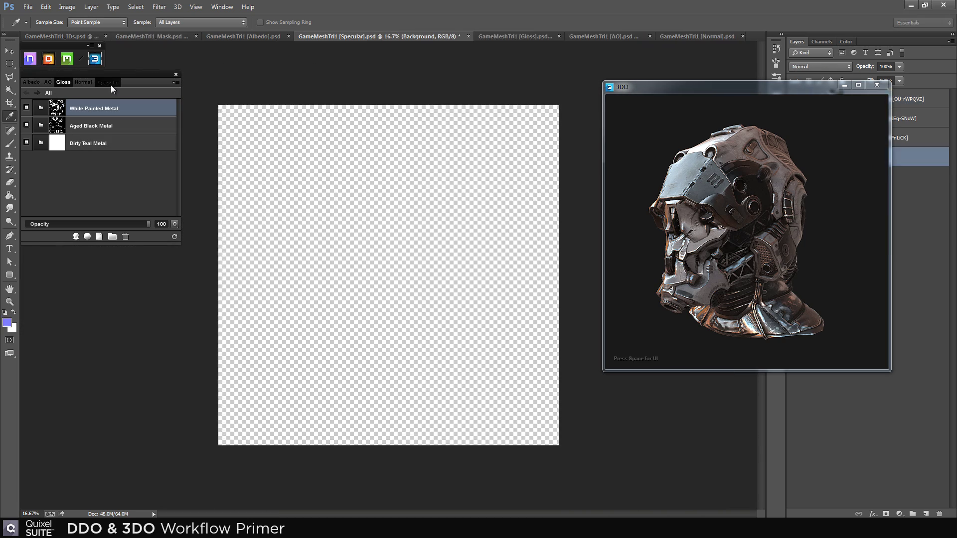
pyautogui.click(88, 82)
pyautogui.keyDown('alt'); pyautogui.scroll(7, 417, 346); pyautogui.keyUp('alt')
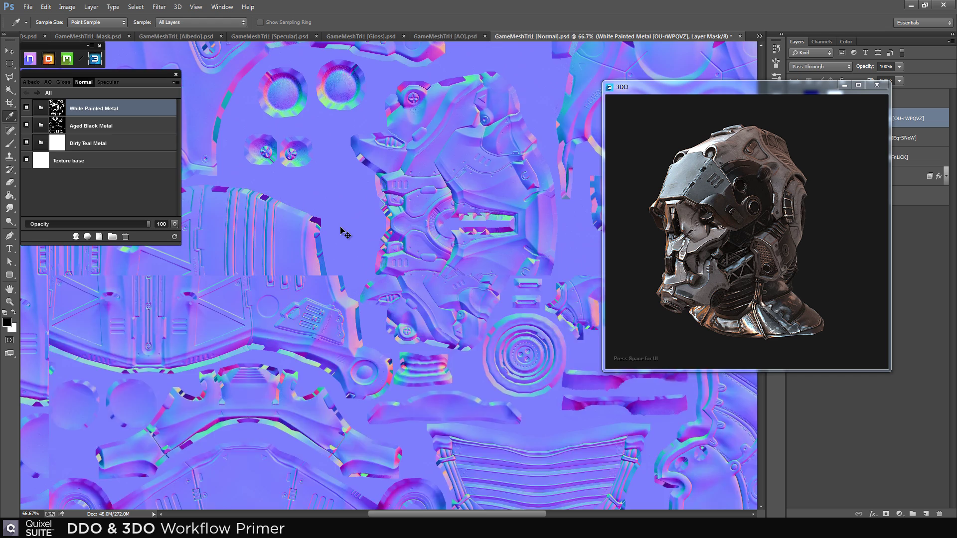
pyautogui.hotkey('ctrl', '+')
pyautogui.moveTo(470, 318); pyautogui.dragTo(329, 331)
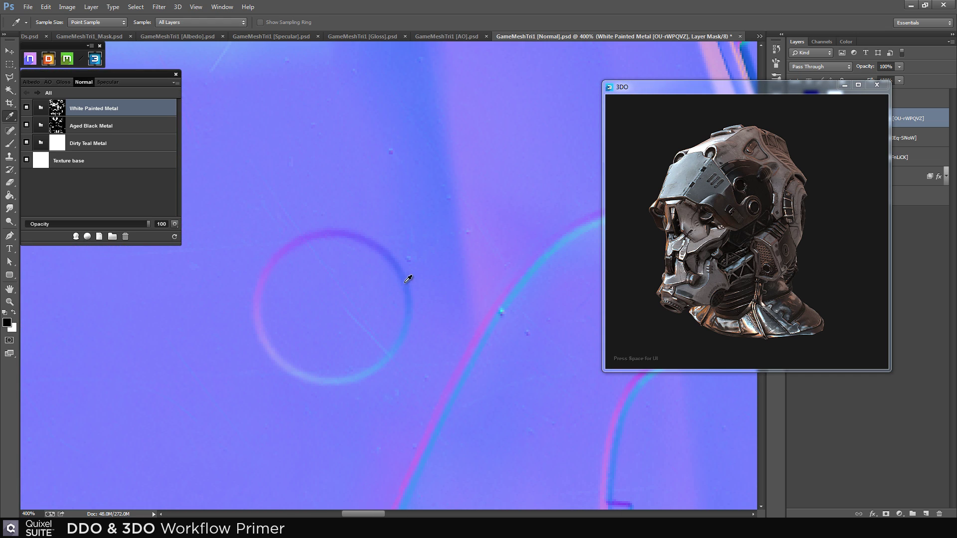
pyautogui.keyDown('alt'); pyautogui.scroll(-8, 437, 280); pyautogui.keyUp('alt')
pyautogui.click(32, 82)
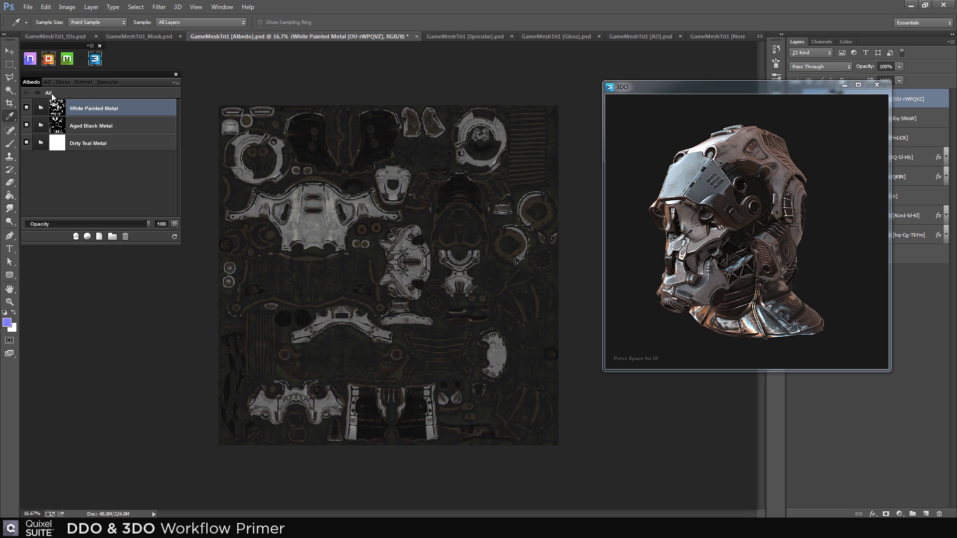
# Pick the neck collar's material ID area in the 3DO preview and create Dark Grainy Plastic on it
pyautogui.moveTo(778, 247); pyautogui.dragTo(752, 269)
pyautogui.press('c')
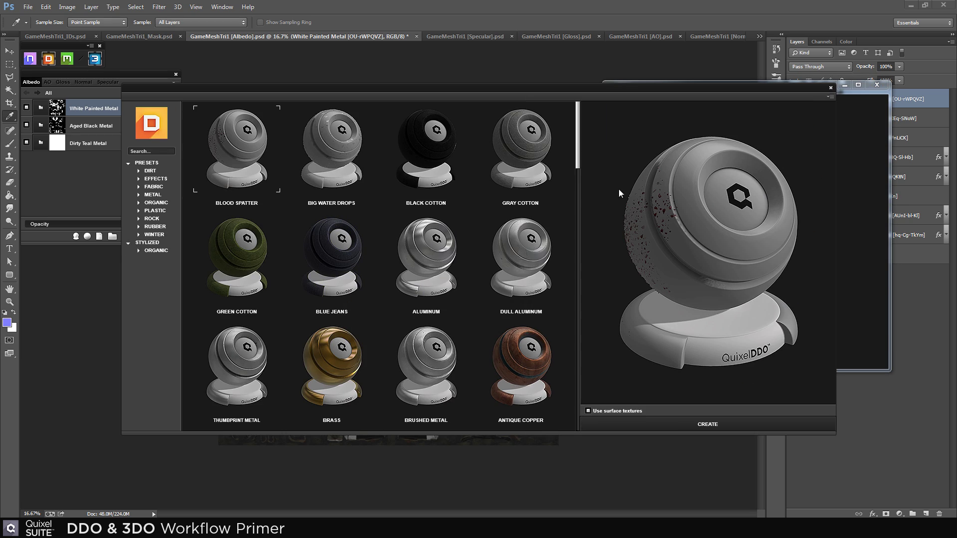
pyautogui.scroll(-10, 572, 315)
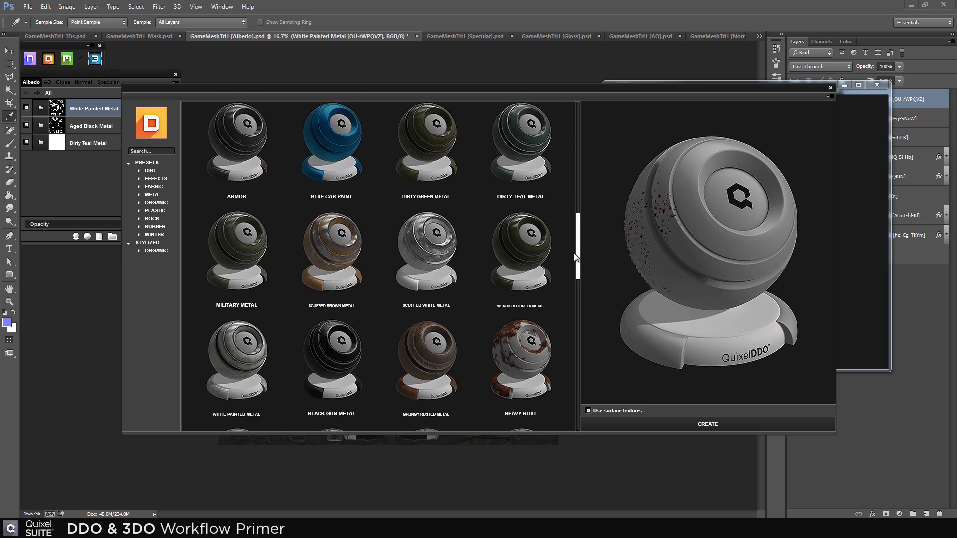
pyautogui.doubleClick(243, 322)
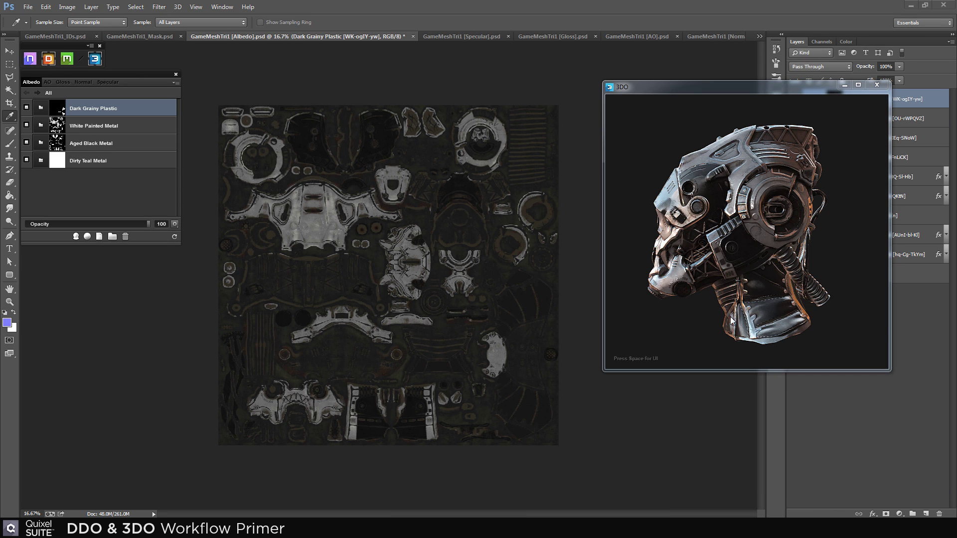
# Create the Gray Cotton smart material on the material ID area at the back of the neck
pyautogui.moveTo(731, 320); pyautogui.dragTo(785, 316)
pyautogui.press('c')
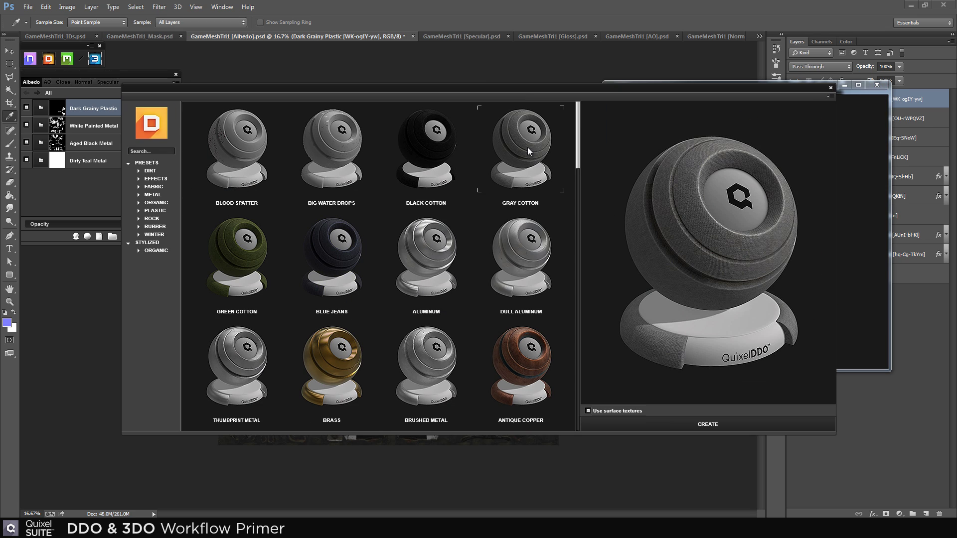
pyautogui.click(706, 423)
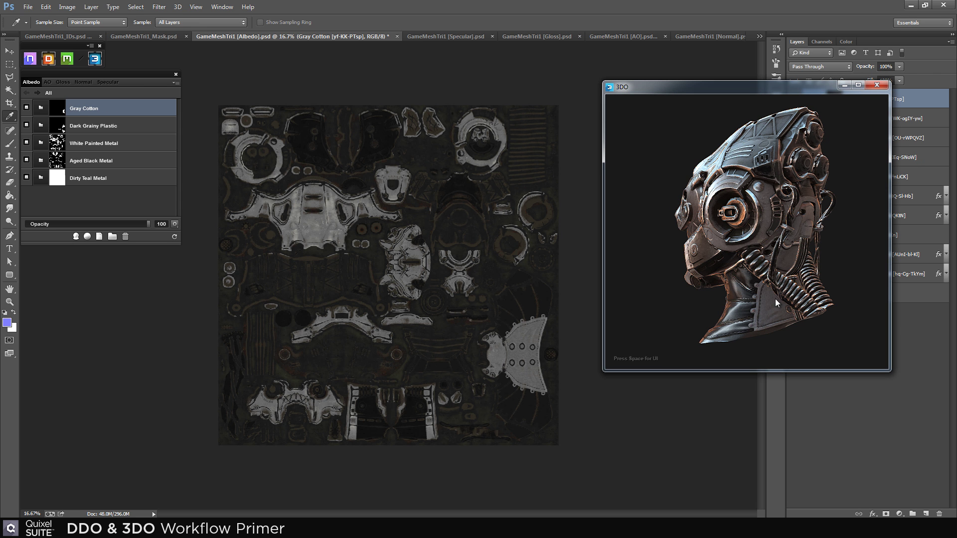
# Pick the hoses' material ID area at the back of the neck and create the Gray PVC Plastic smart material on it
pyautogui.moveTo(776, 298); pyautogui.dragTo(686, 300)
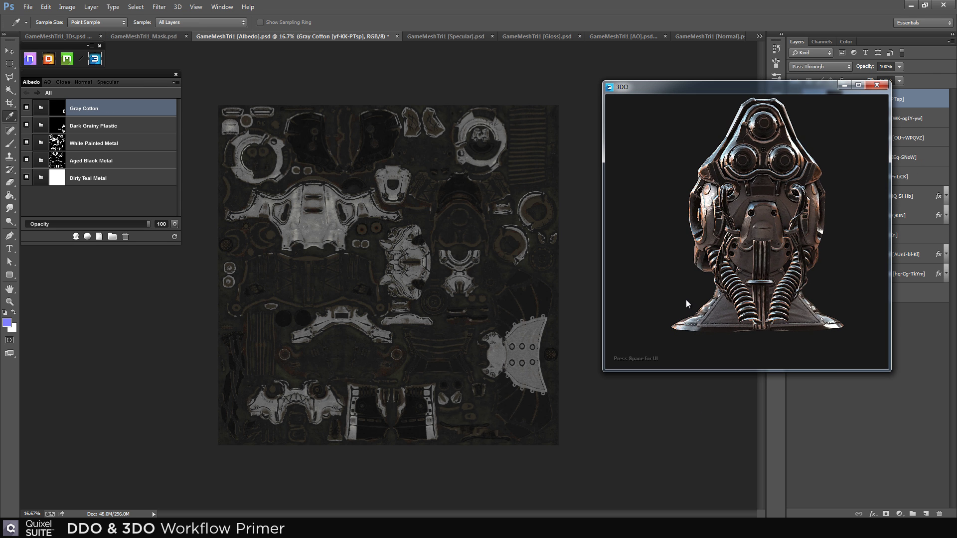
pyautogui.click(781, 299)
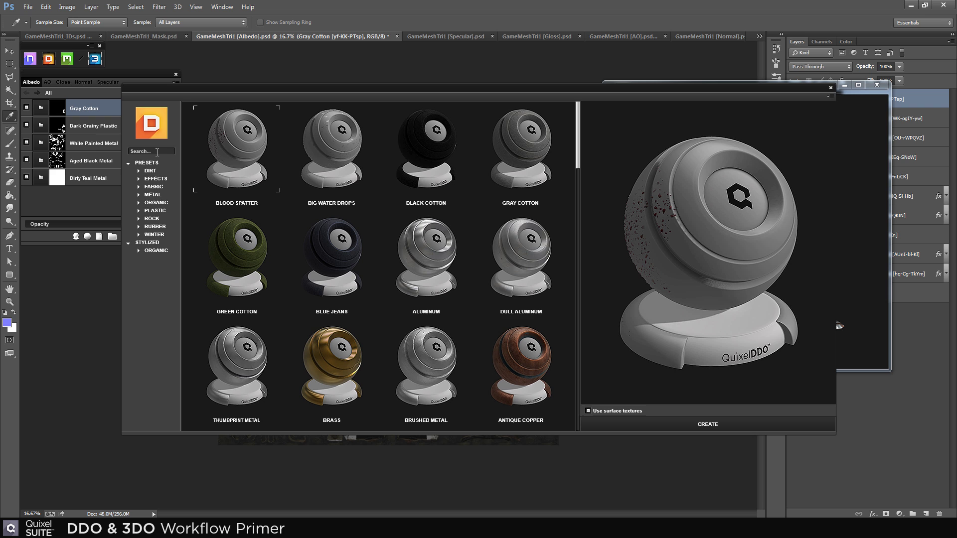
pyautogui.moveTo(159, 151); pyautogui.dragTo(117, 150)
pyautogui.write('plastic')
pyautogui.click(244, 253)
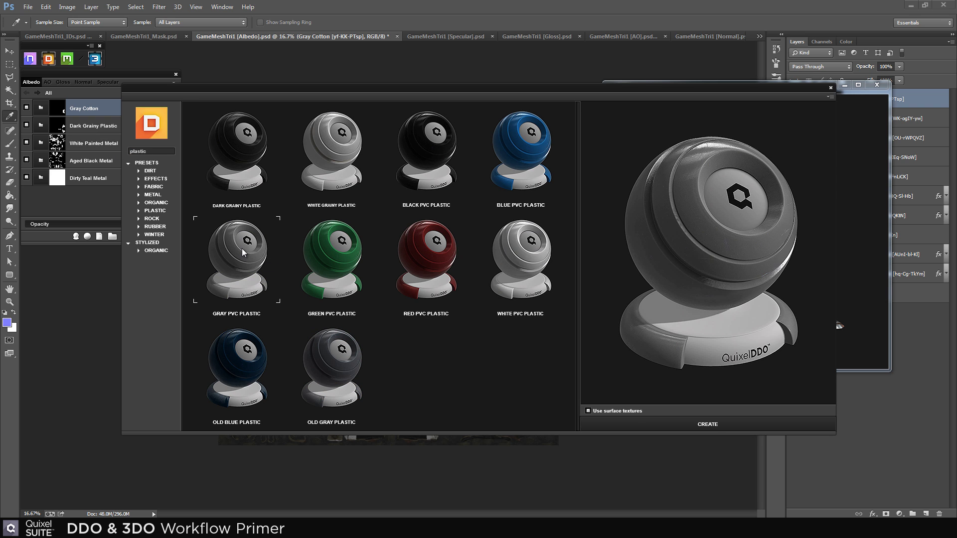
pyautogui.click(710, 425)
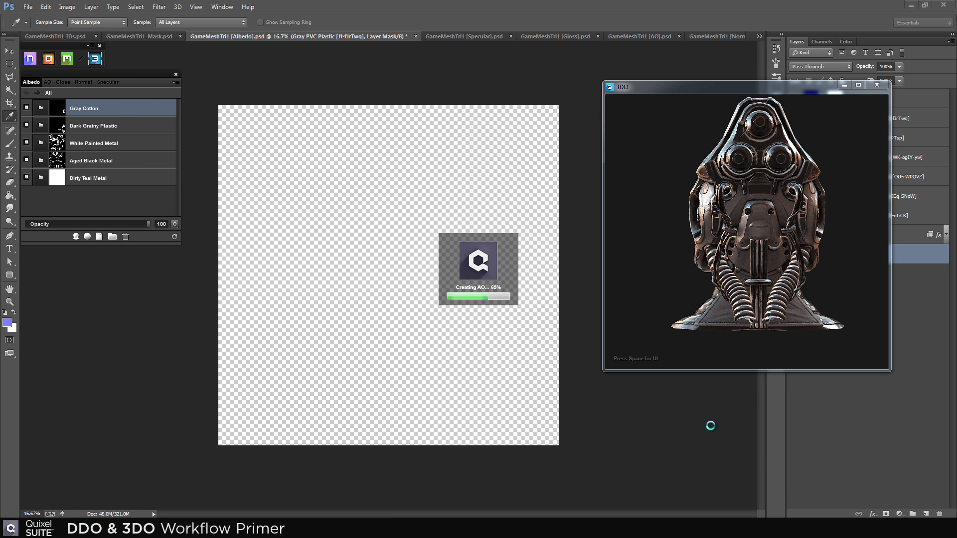
# Change the project's preview resolution
pyautogui.click(176, 82)
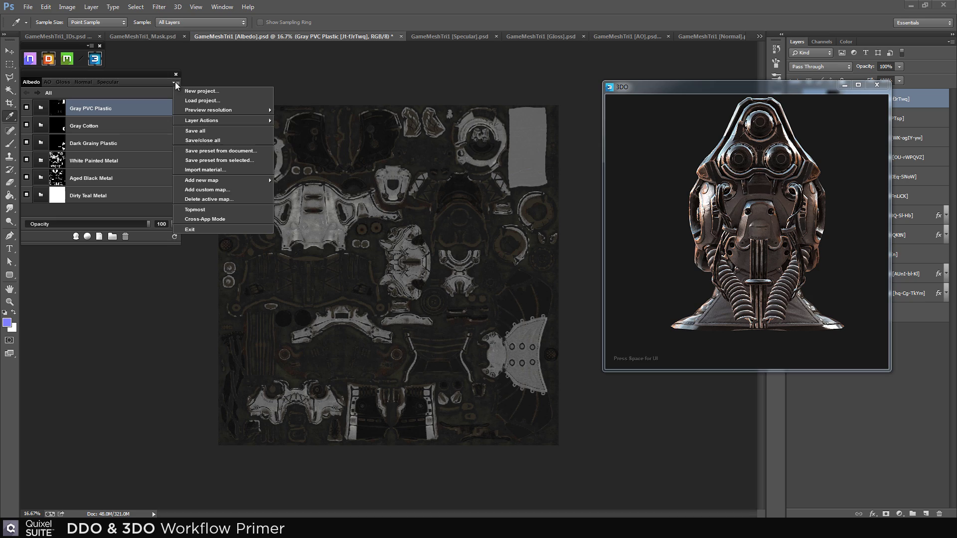
pyautogui.moveTo(264, 108)
pyautogui.click(294, 109)
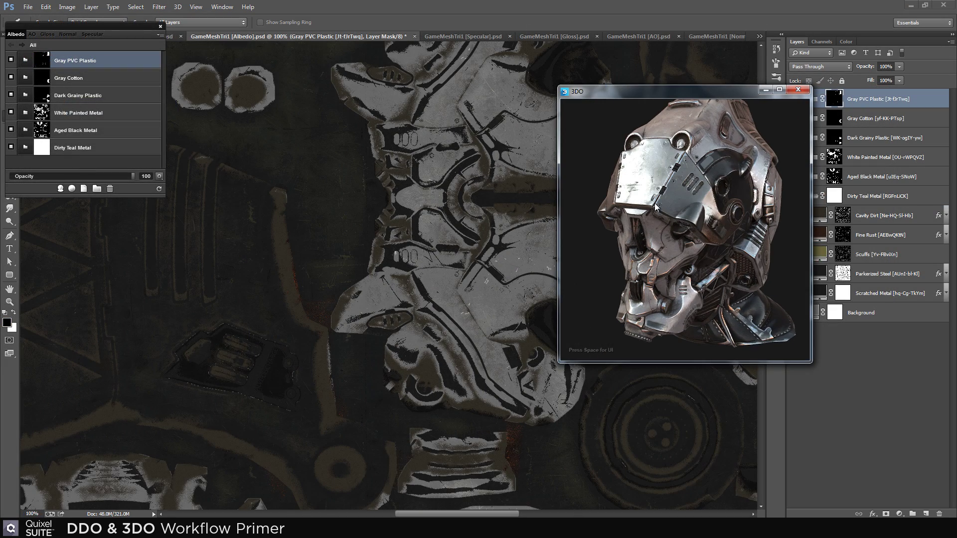
# Toggle the Topmost option for the DDO layer window and maximize the 3DO preview behind it
pyautogui.click(161, 35)
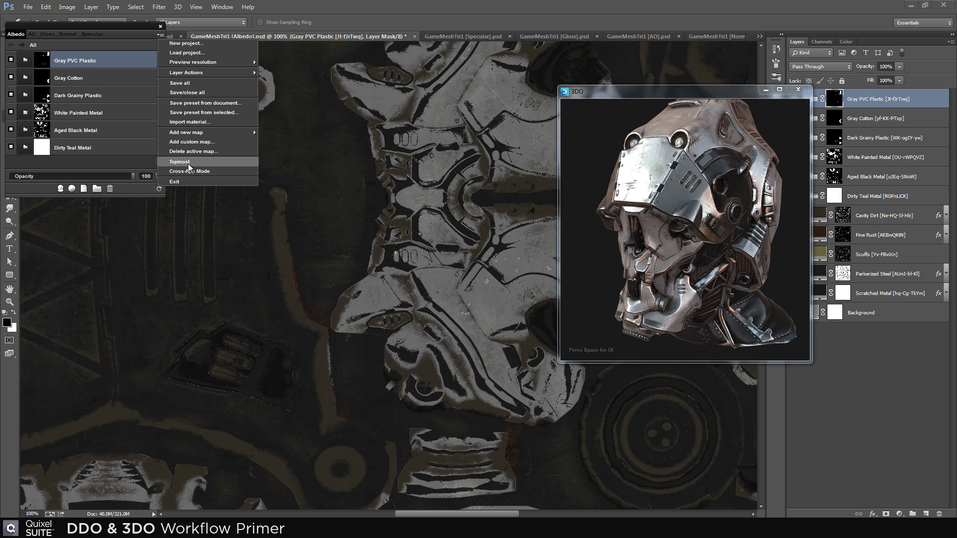
pyautogui.click(188, 162)
pyautogui.doubleClick(606, 91)
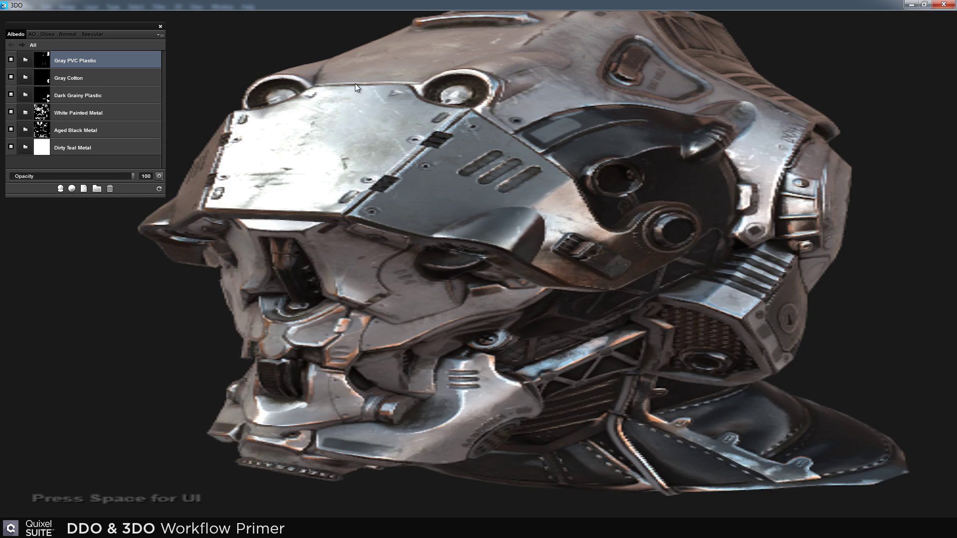
pyautogui.moveTo(93, 25); pyautogui.dragTo(105, 31)
pyautogui.moveTo(309, 176)
pyautogui.mouseDown()
pyautogui.moveTo(350, 178)
pyautogui.moveTo(328, 175)
pyautogui.mouseUp()
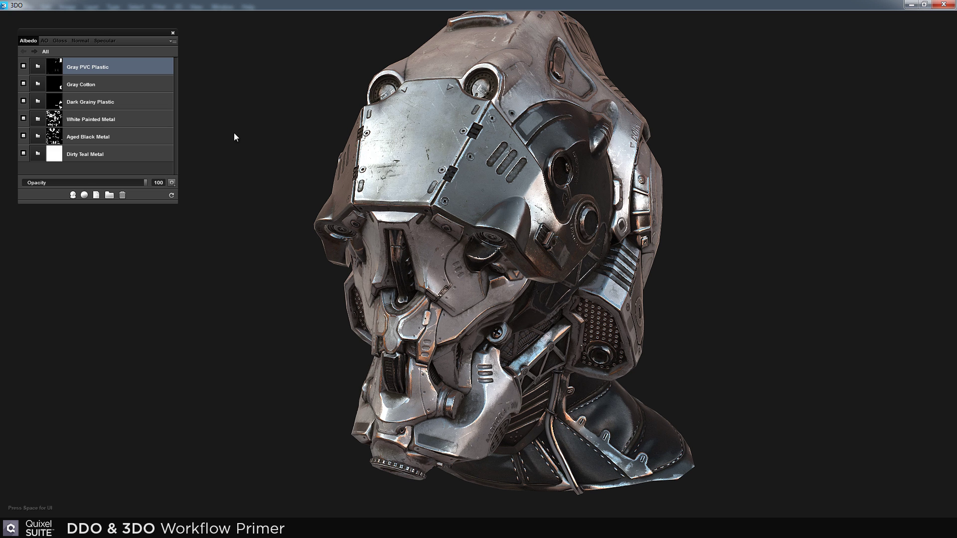
# Browse the Megascans materials and create Red PVC Plastic as a new layer over the whole helmet
pyautogui.click(83, 195)
pyautogui.scroll(-3, 523, 219)
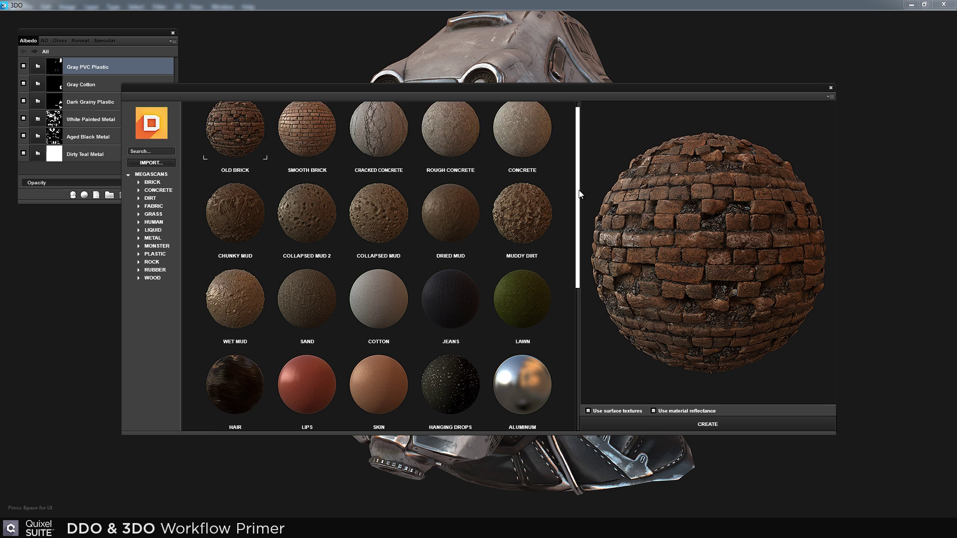
pyautogui.click(513, 183)
pyautogui.scroll(-4, 578, 212)
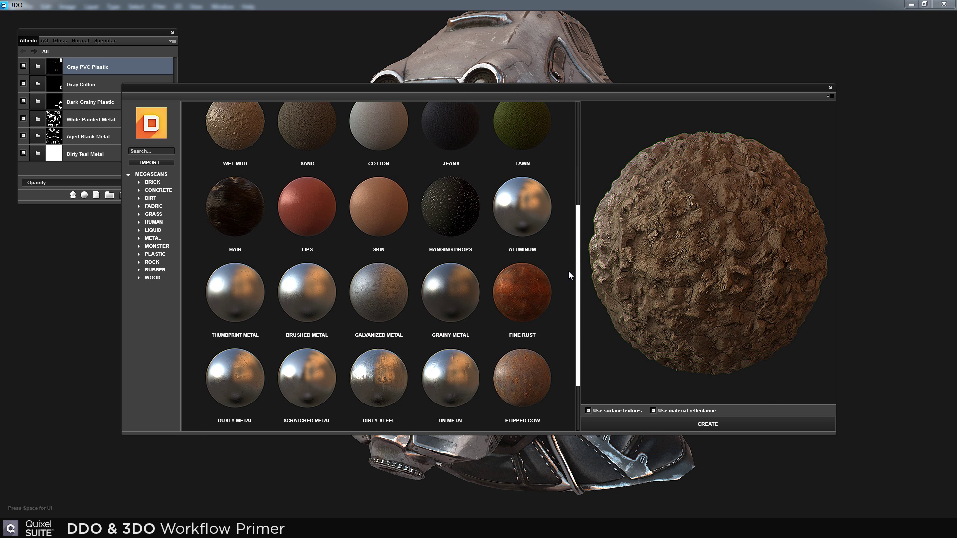
pyautogui.click(530, 284)
pyautogui.click(457, 373)
pyautogui.scroll(-3, 579, 330)
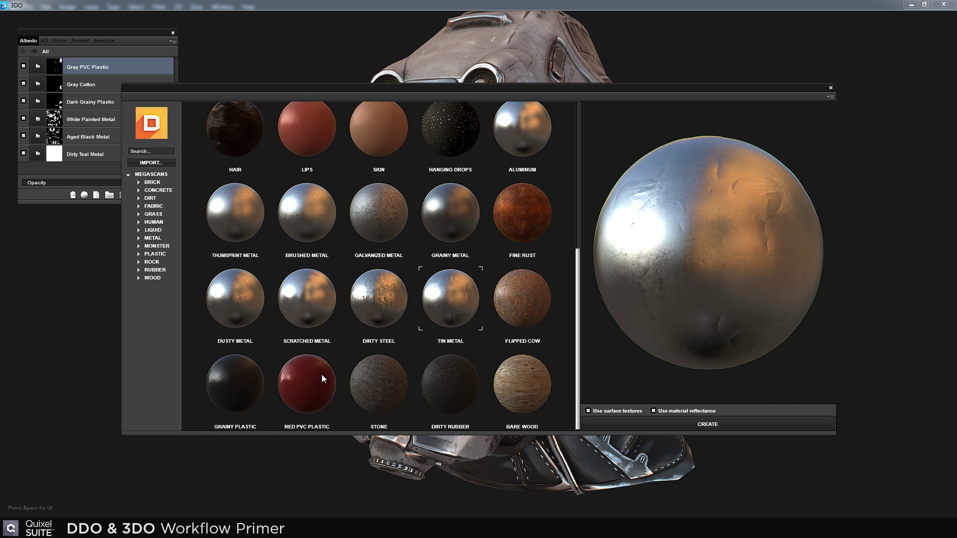
pyautogui.click(307, 385)
pyautogui.click(680, 425)
pyautogui.moveTo(680, 427); pyautogui.dragTo(234, 187)
# Add a color fill layer above Red PVC Plastic, name it Plastic stress and set its blend mode to Color Dodge
pyautogui.click(94, 198)
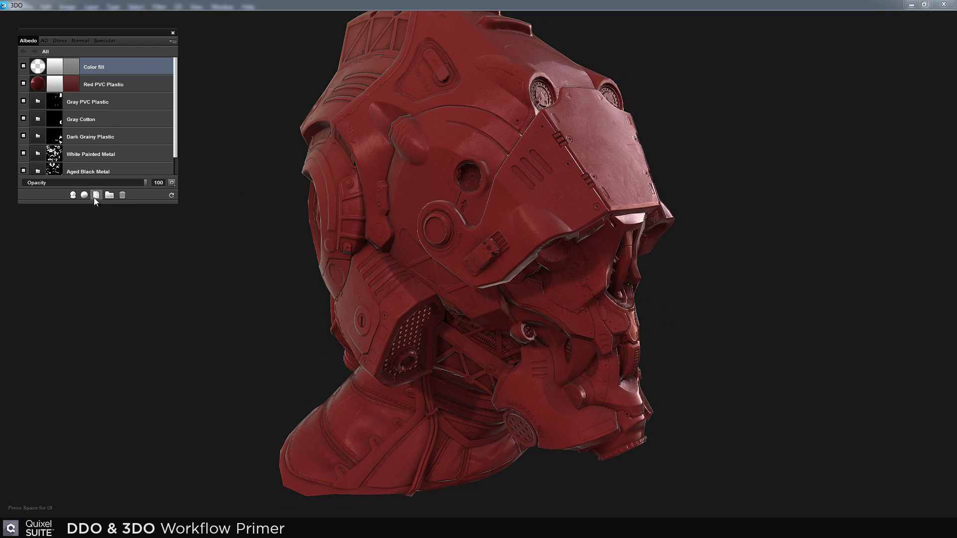
pyautogui.doubleClick(94, 67)
pyautogui.press('Return')
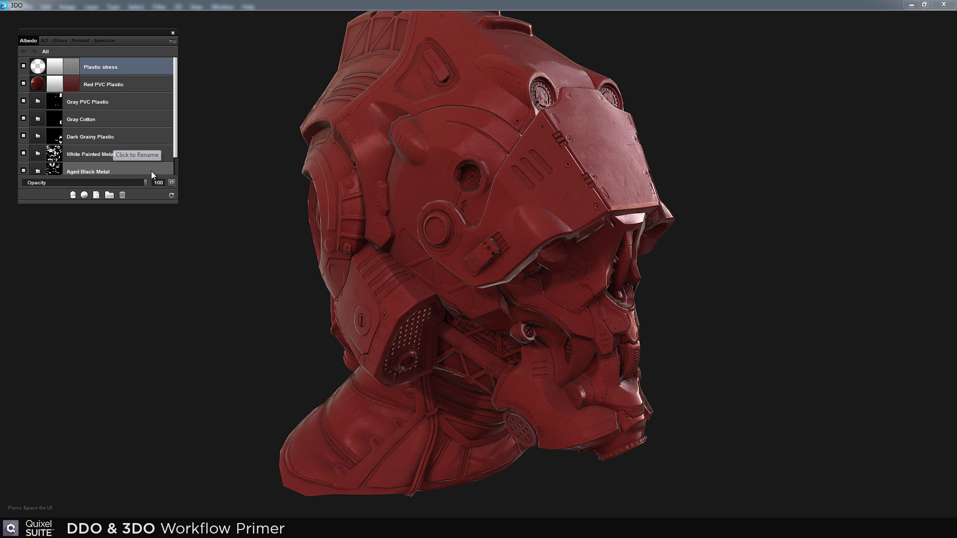
pyautogui.click(172, 183)
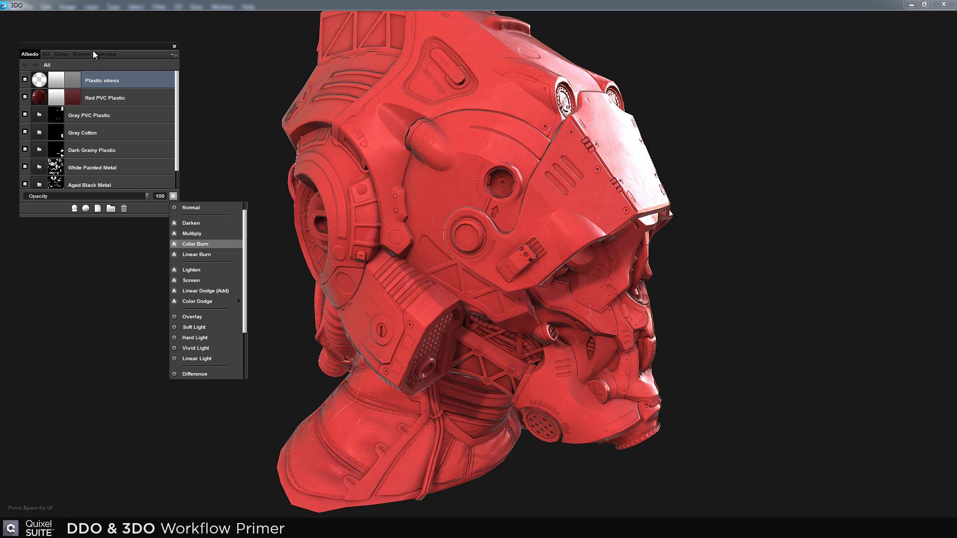
pyautogui.click(80, 53)
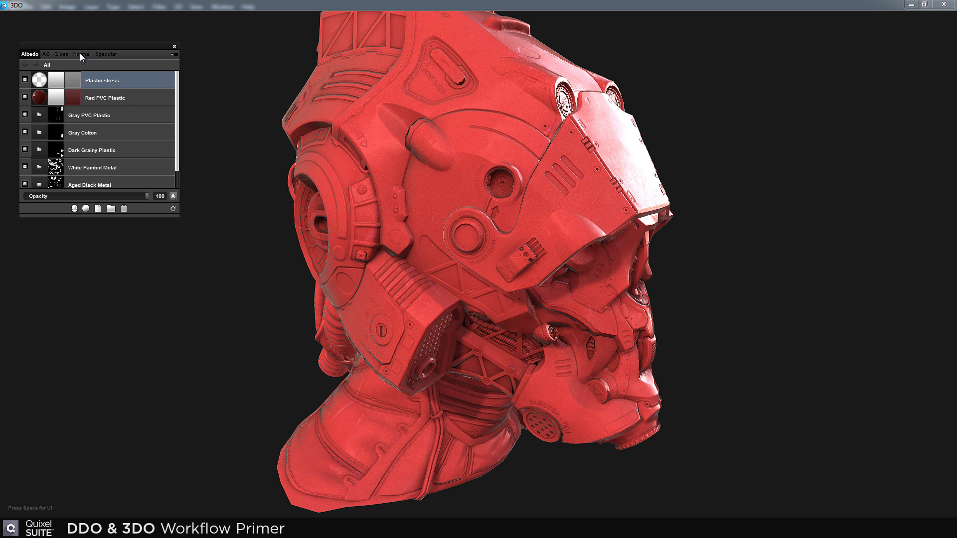
# Apply the Edges mask preset to the Plastic stress layer and expand its Curvature settings
pyautogui.click(56, 86)
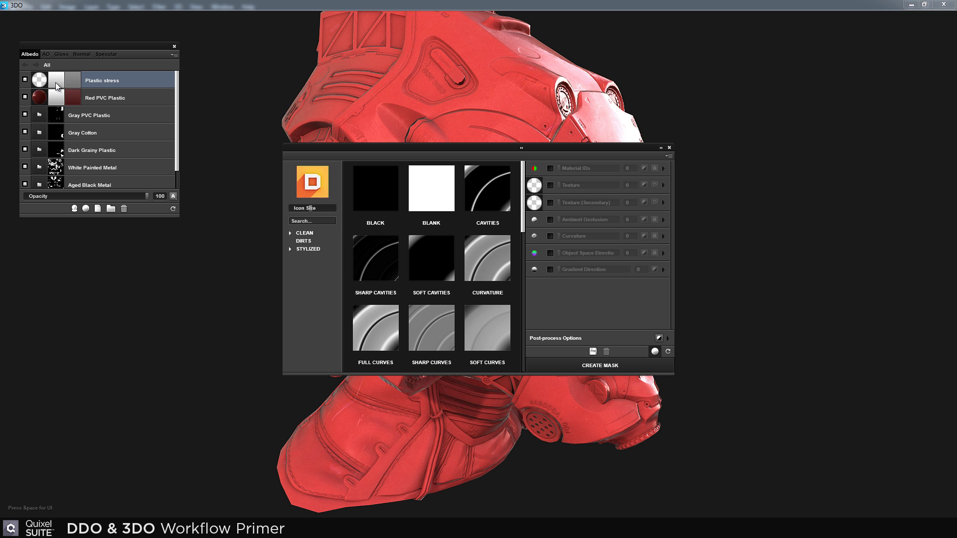
pyautogui.moveTo(320, 147); pyautogui.dragTo(584, 180)
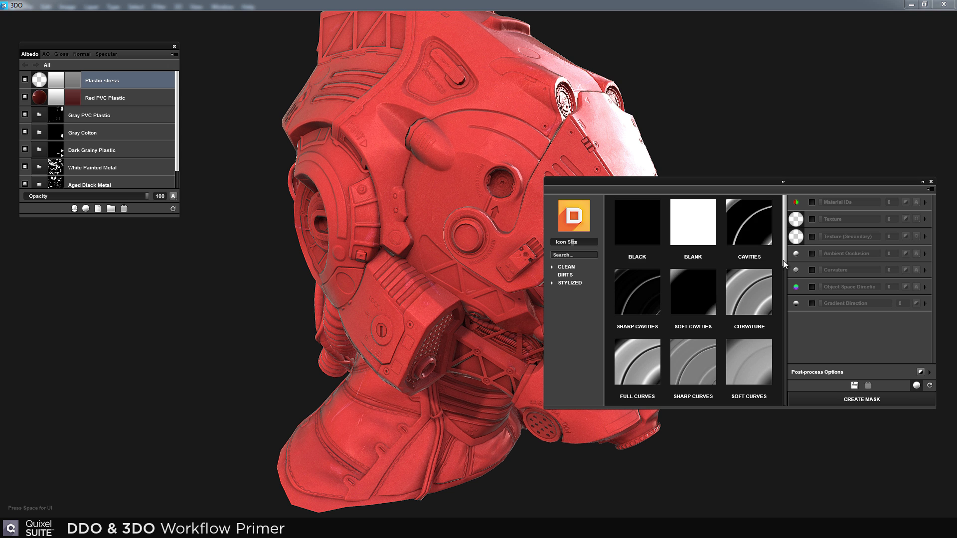
pyautogui.moveTo(784, 264); pyautogui.dragTo(722, 320)
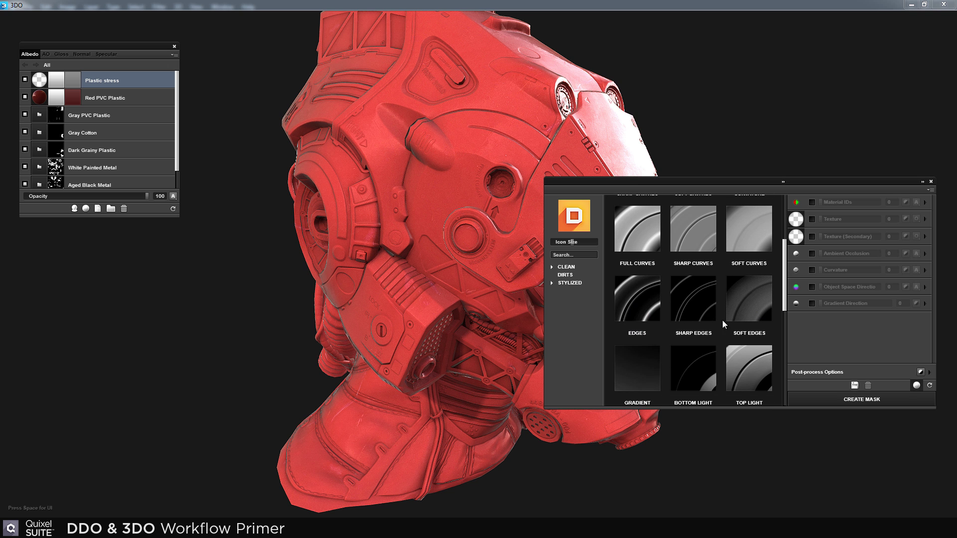
pyautogui.click(637, 306)
pyautogui.scroll(5, 507, 277)
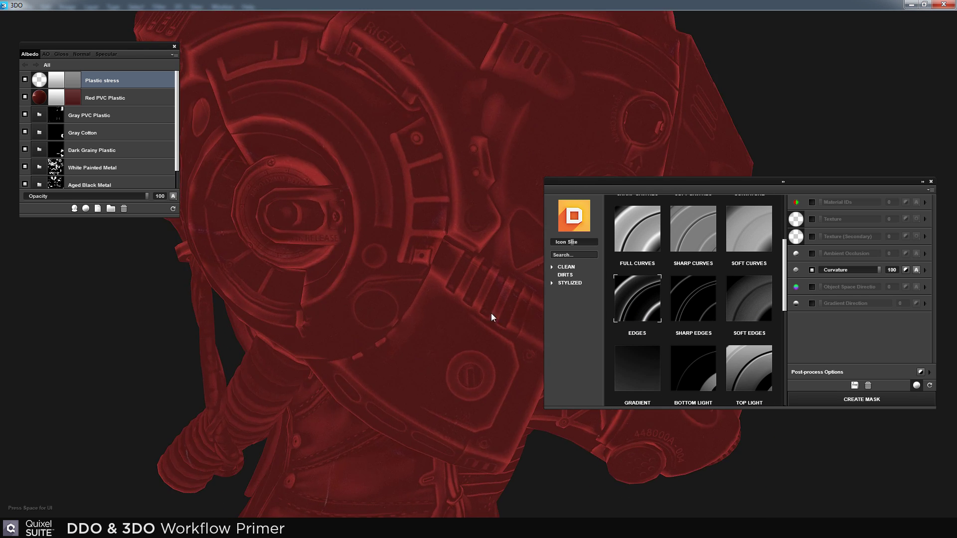
pyautogui.moveTo(491, 313); pyautogui.dragTo(466, 270)
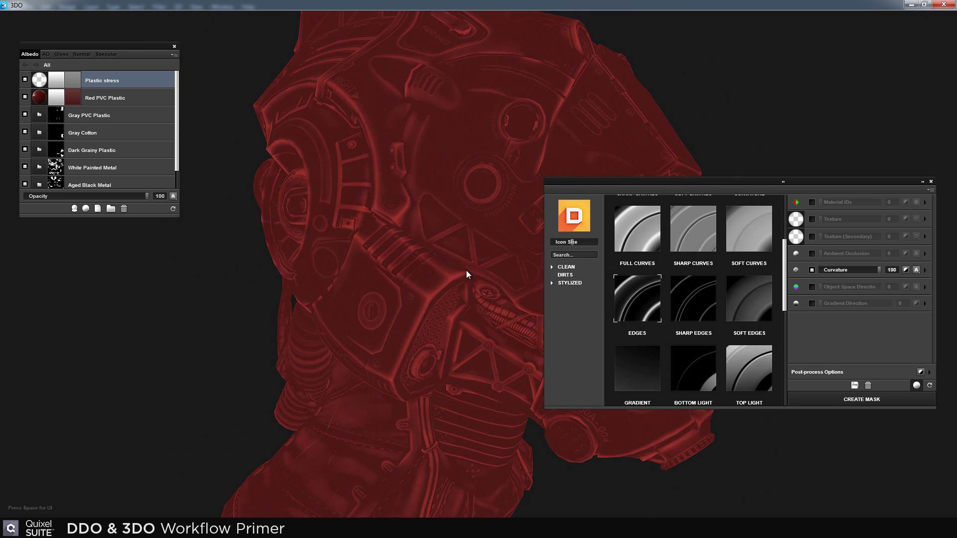
pyautogui.click(925, 270)
pyautogui.scroll(-2, 842, 343)
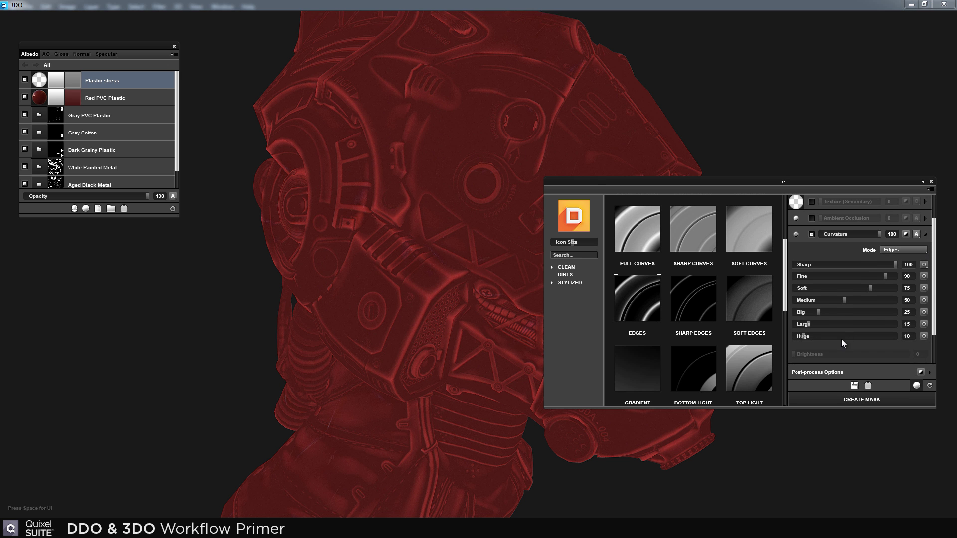
pyautogui.scroll(2, 892, 259)
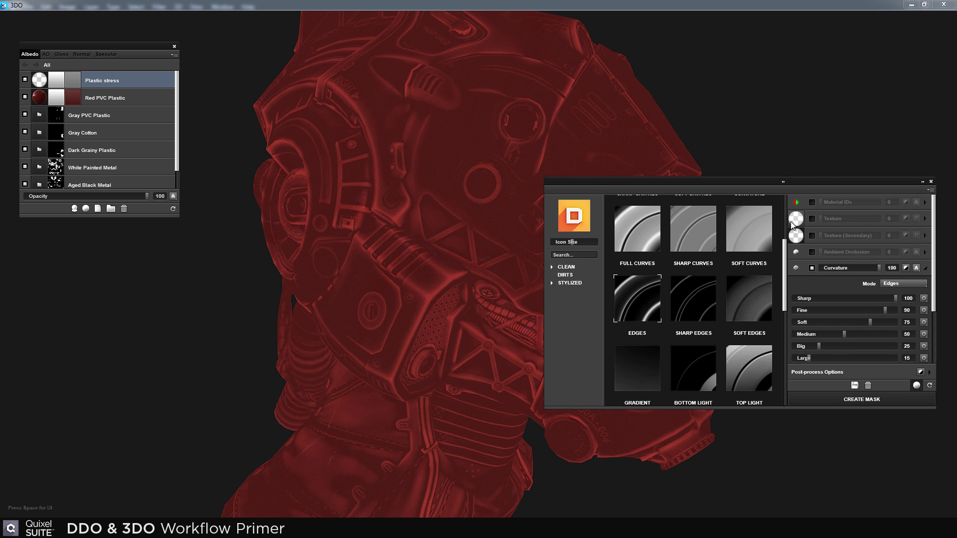
# Use Red PVC Plastic as the texture in the Plastic stress mask
pyautogui.click(793, 222)
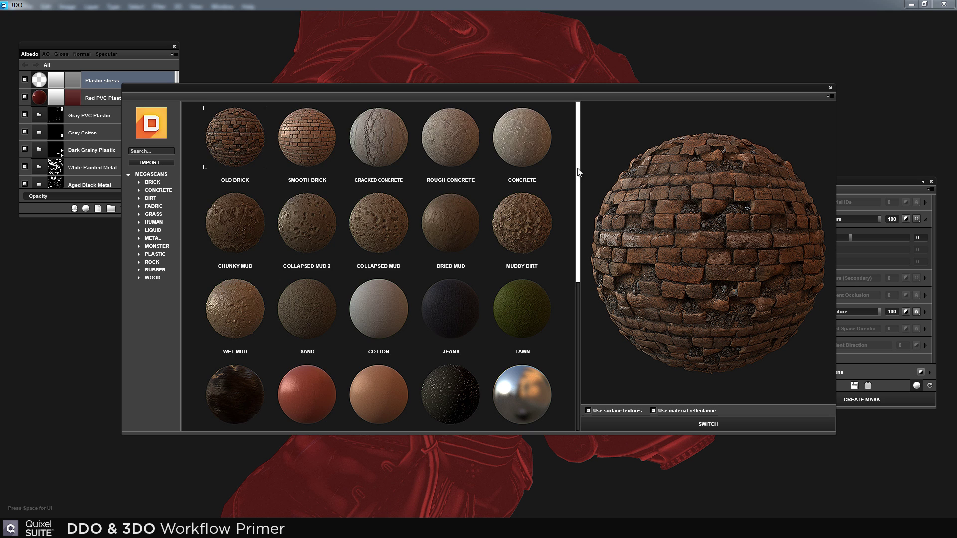
pyautogui.scroll(-5, 569, 252)
pyautogui.click(311, 381)
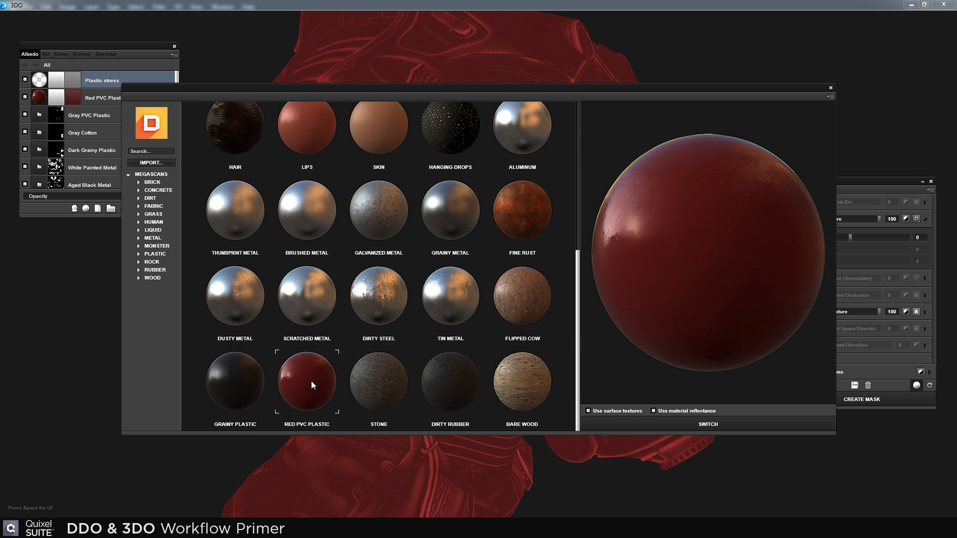
pyautogui.click(660, 428)
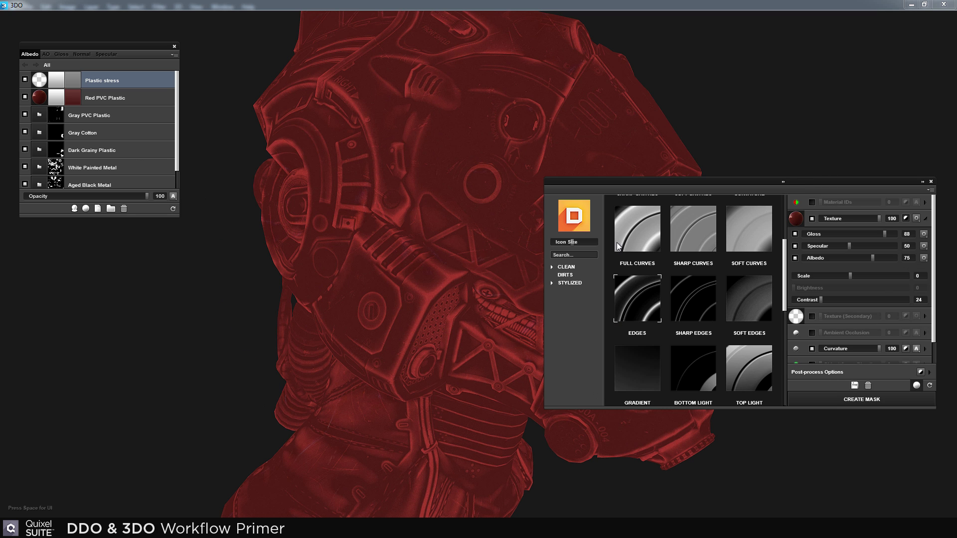
# Set the Plastic stress layer's fill color to the muted yellowish gray #84816b
pyautogui.doubleClick(76, 82)
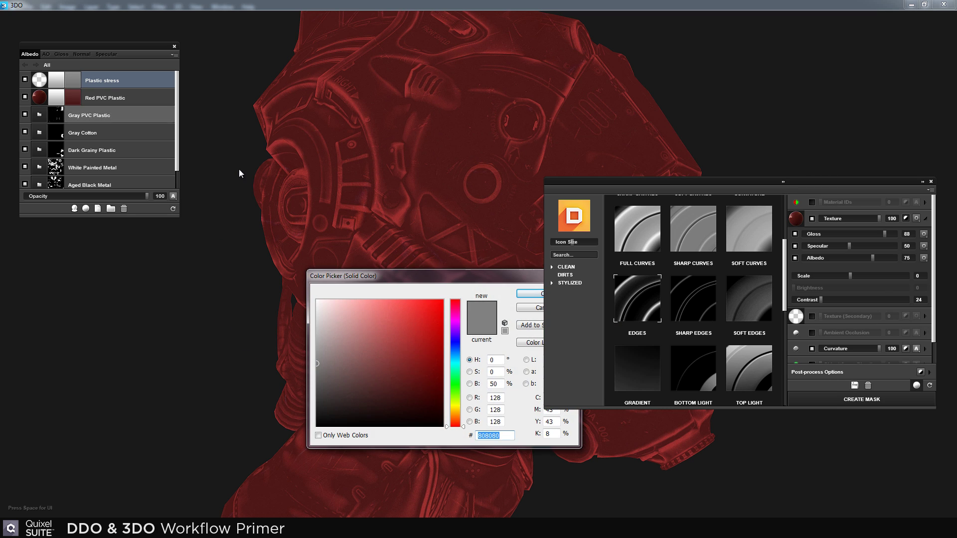
pyautogui.click(455, 409)
pyautogui.click(342, 348)
pyautogui.moveTo(342, 348); pyautogui.dragTo(340, 361)
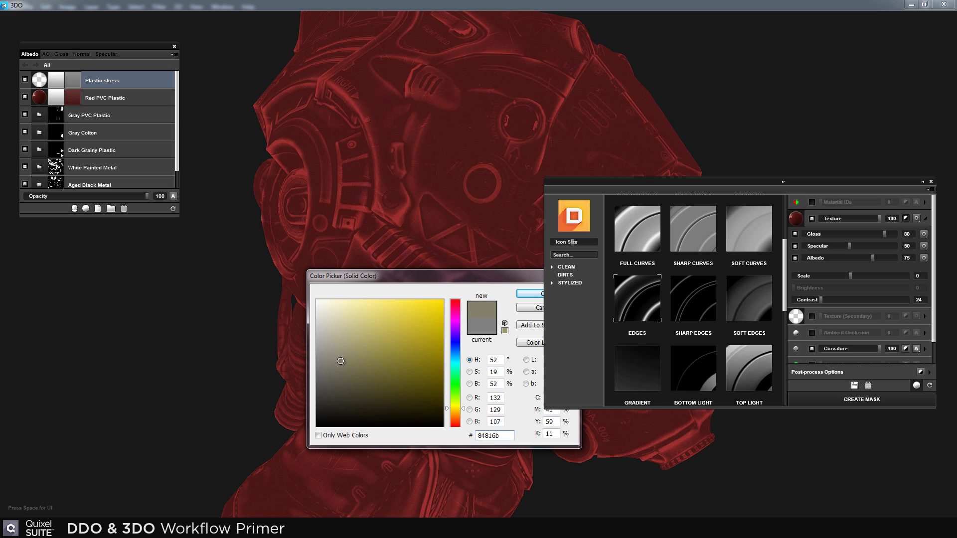
pyautogui.click(539, 297)
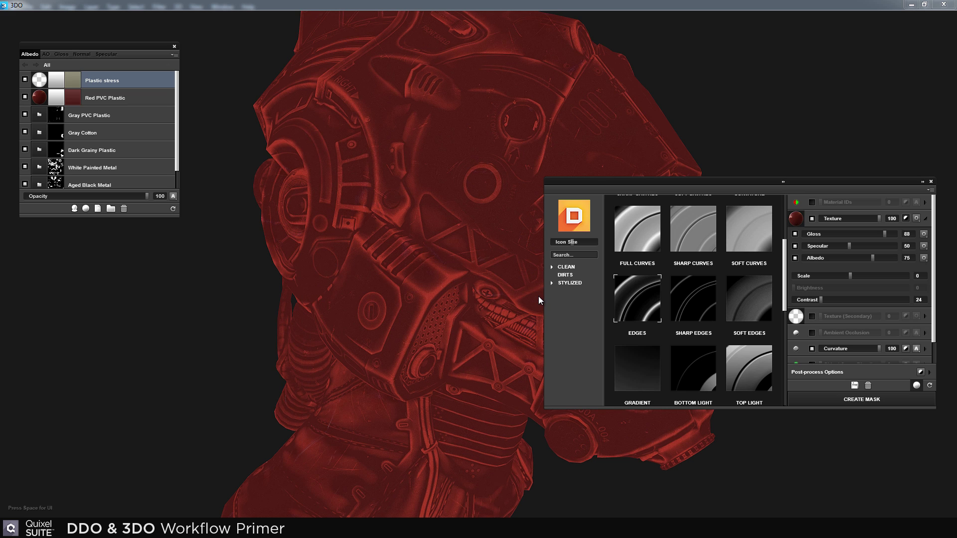
# Check the fully shaded stress effect around the helmet and create the Plastic stress mask
pyautogui.click(539, 297)
pyautogui.press('m')
pyautogui.moveTo(539, 296); pyautogui.dragTo(558, 307)
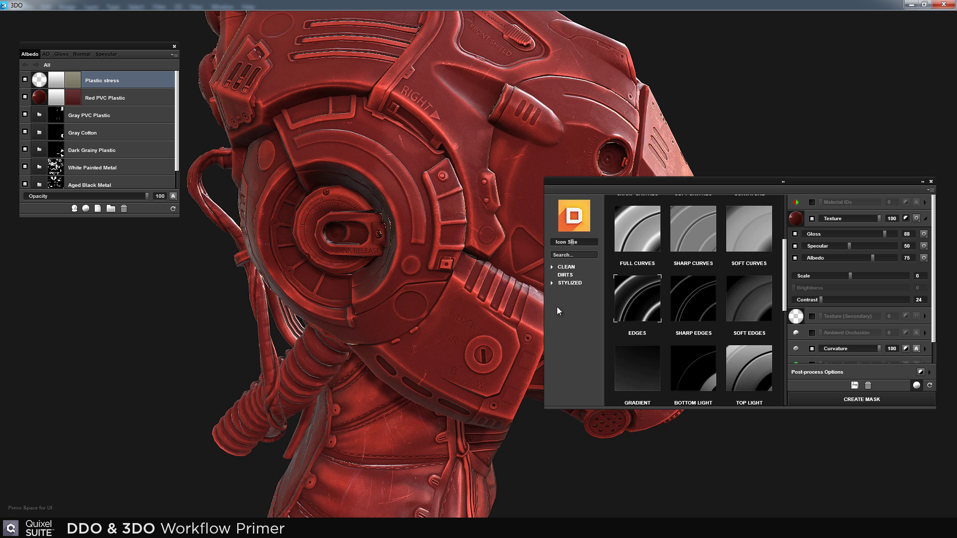
pyautogui.scroll(-5, 402, 280)
pyautogui.moveTo(403, 280); pyautogui.dragTo(443, 276)
pyautogui.click(862, 399)
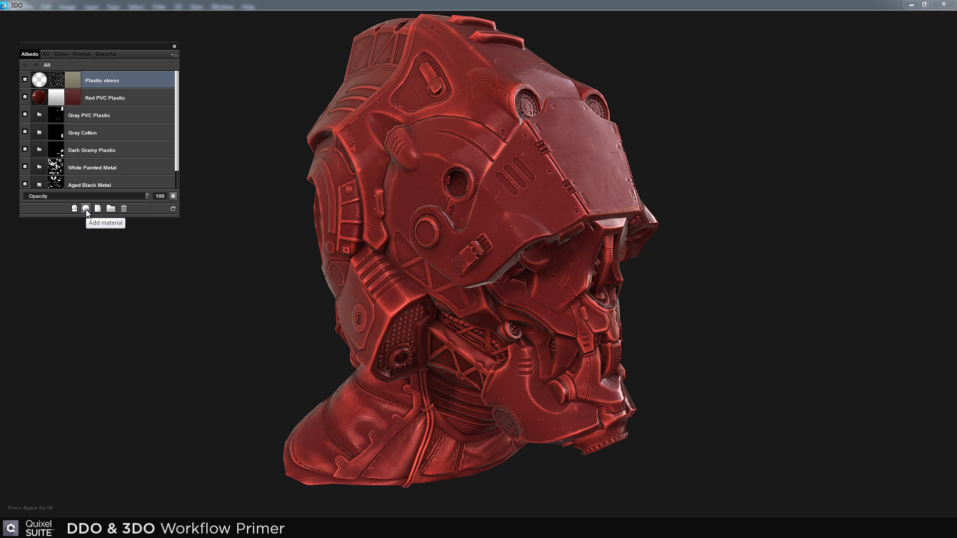
# Browse the Megascans material library, previewing Muddy Dirt, Dried Mud, Sand and Old Brick
pyautogui.click(85, 208)
pyautogui.scroll(-1, 364, 226)
pyautogui.click(230, 198)
pyautogui.click(519, 203)
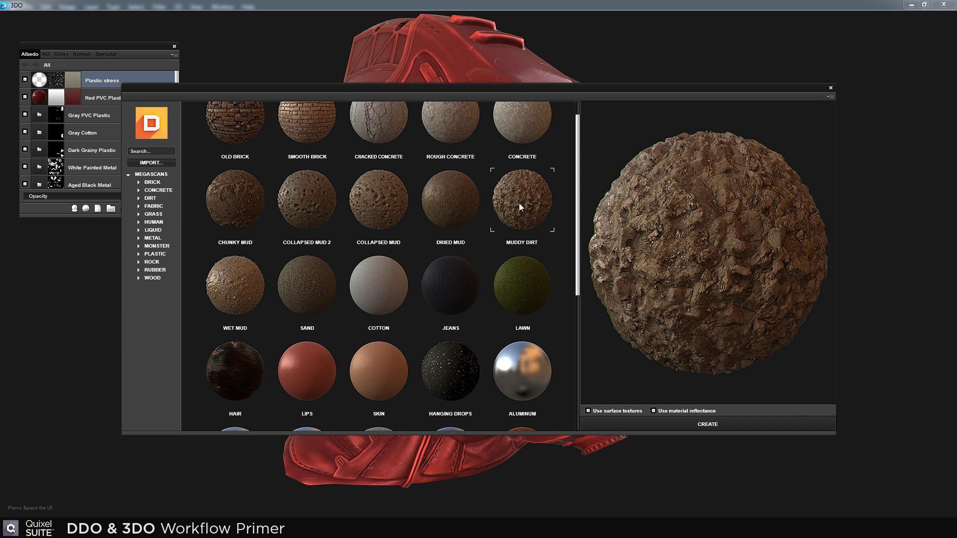
pyautogui.click(450, 202)
pyautogui.click(307, 284)
pyautogui.moveTo(577, 242); pyautogui.dragTo(567, 207)
pyautogui.click(237, 142)
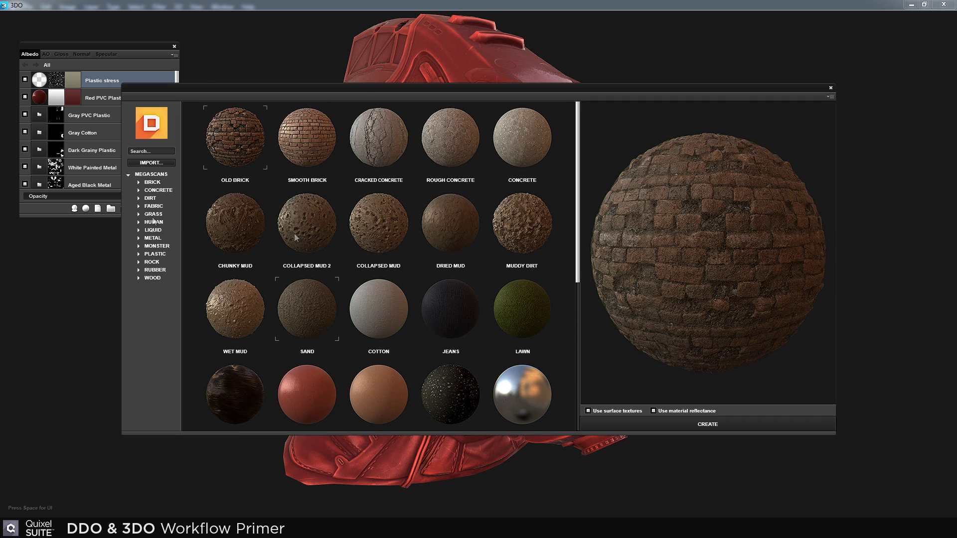
# Import the sand scan's texture maps from the Soil > Sand > Floor folder, picking the albedo file ending in _d.jpg as input
pyautogui.click(161, 162)
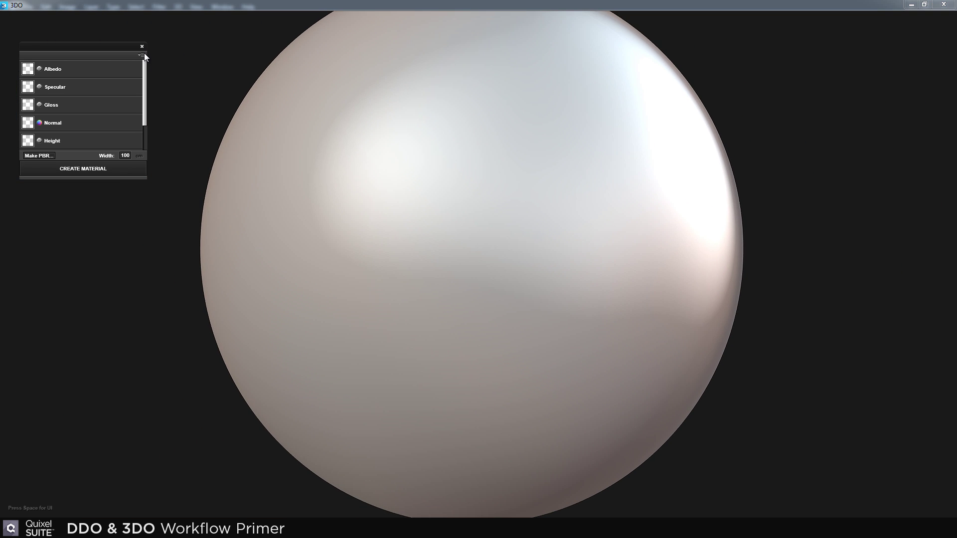
pyautogui.click(142, 55)
pyautogui.click(148, 63)
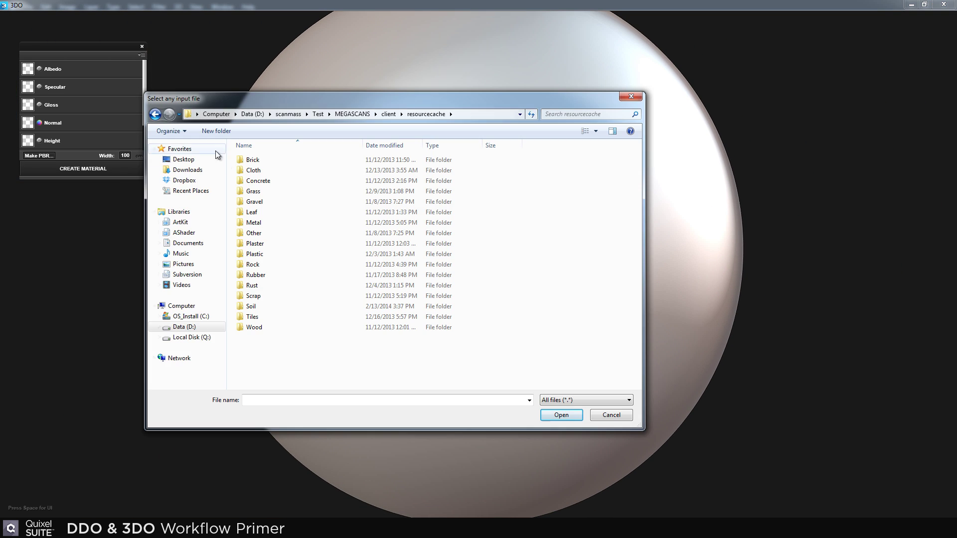
pyautogui.doubleClick(252, 306)
pyautogui.doubleClick(247, 194)
pyautogui.doubleClick(256, 162)
pyautogui.doubleClick(257, 160)
pyautogui.doubleClick(271, 160)
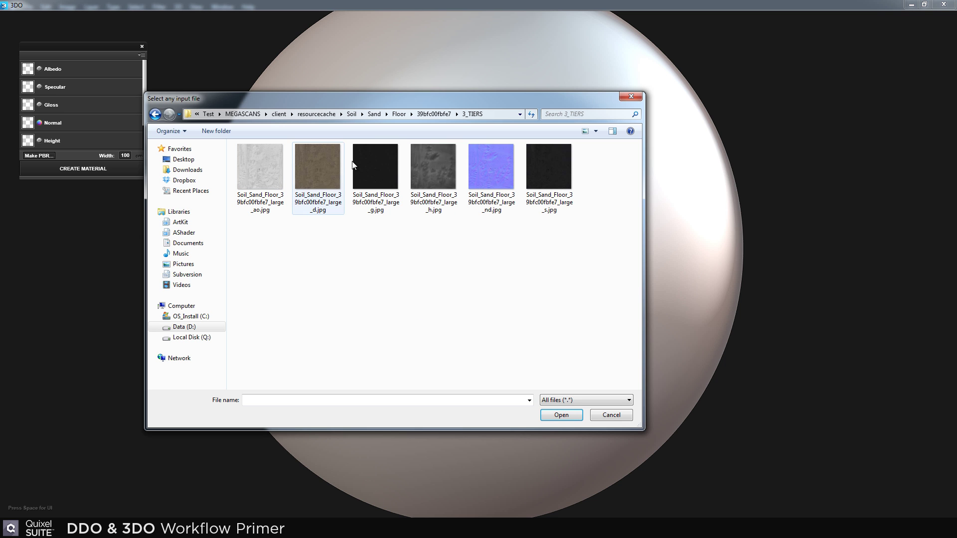
pyautogui.doubleClick(312, 166)
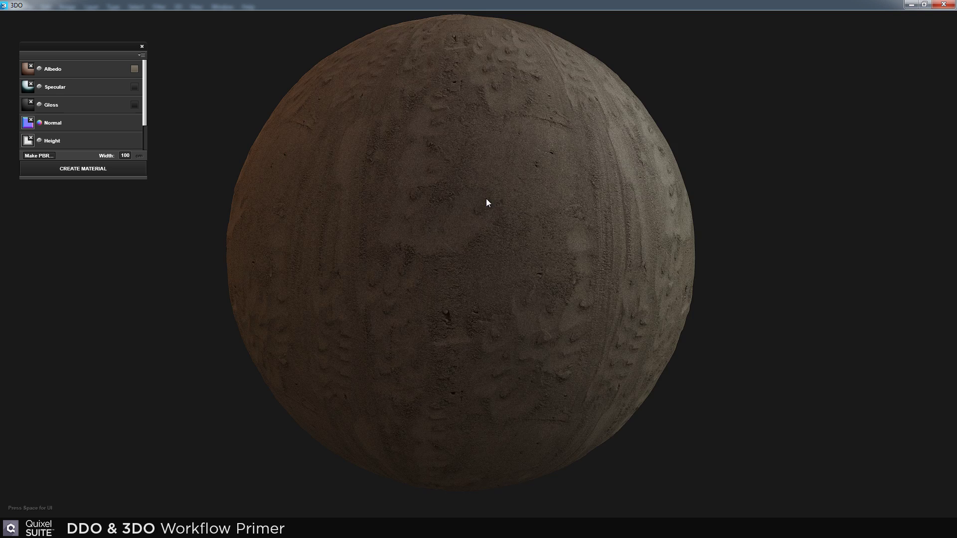
# Create the imported material and save it as Soft Sand in the Megascans Dirt > Sand folder
pyautogui.moveTo(487, 202); pyautogui.dragTo(389, 193)
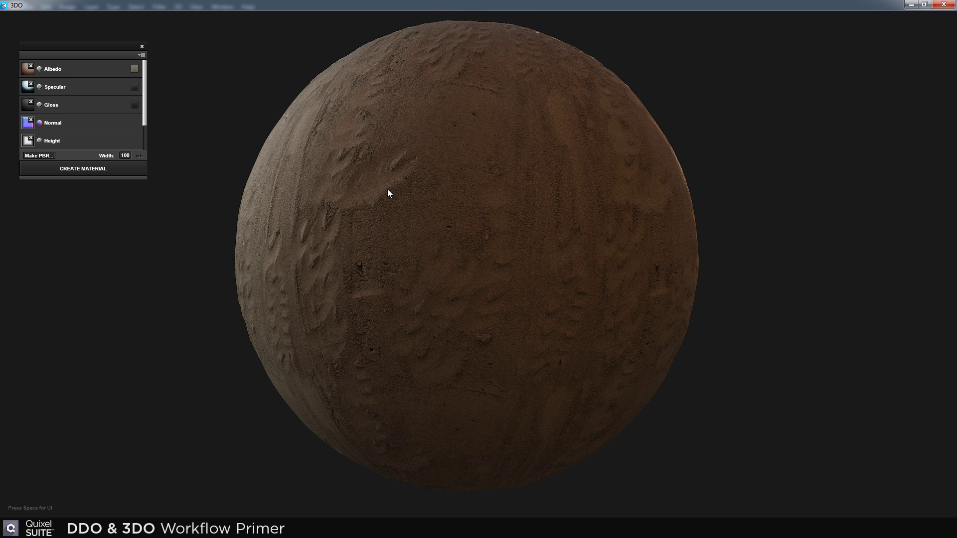
pyautogui.click(105, 167)
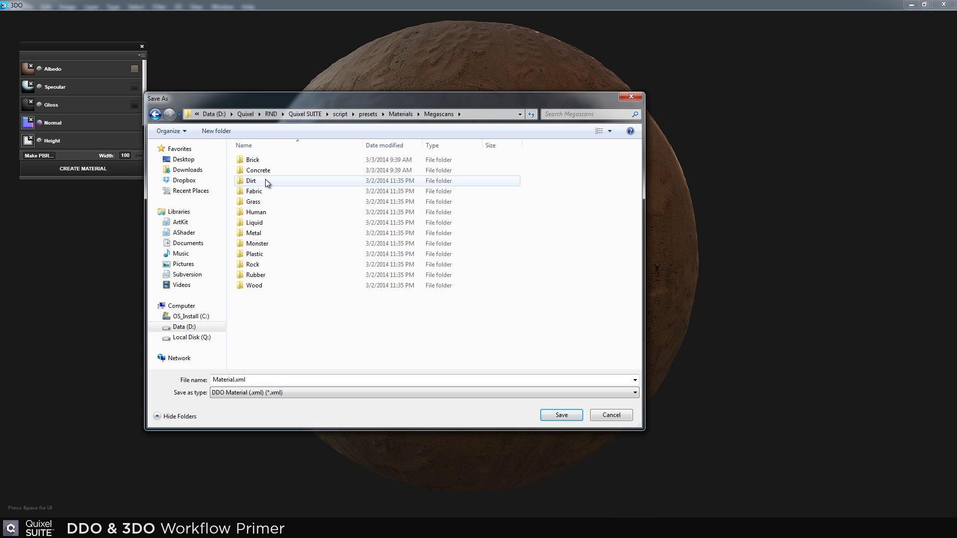
pyautogui.doubleClick(266, 180)
pyautogui.doubleClick(254, 170)
pyautogui.click(234, 379)
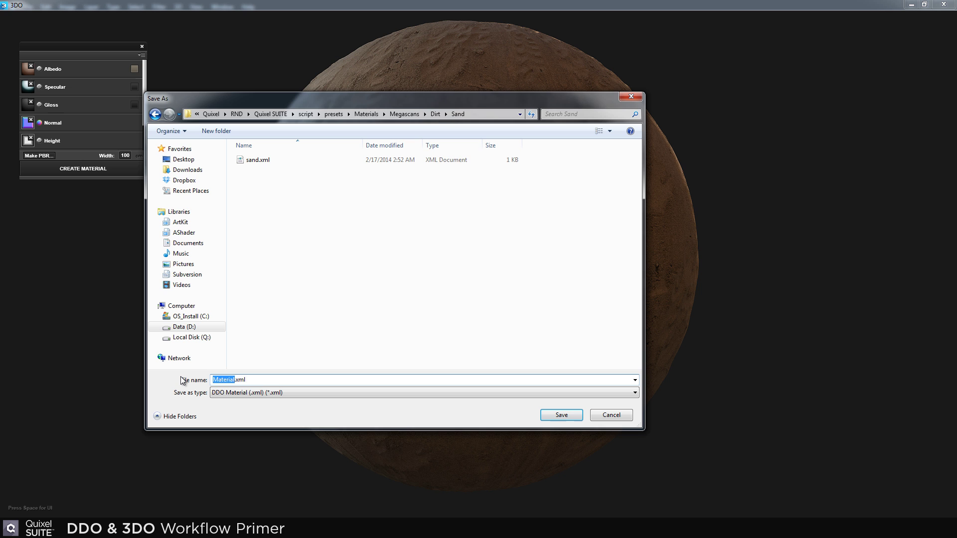
pyautogui.click(553, 416)
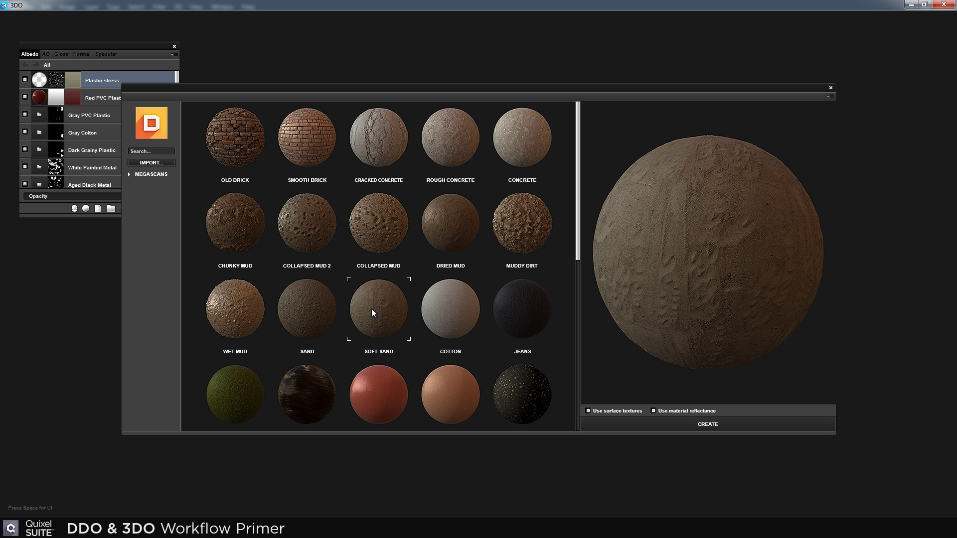
# Add the Soft Sand material as a new layer over the helmet and set its scale to -2
pyautogui.scroll(-3, 450, 299)
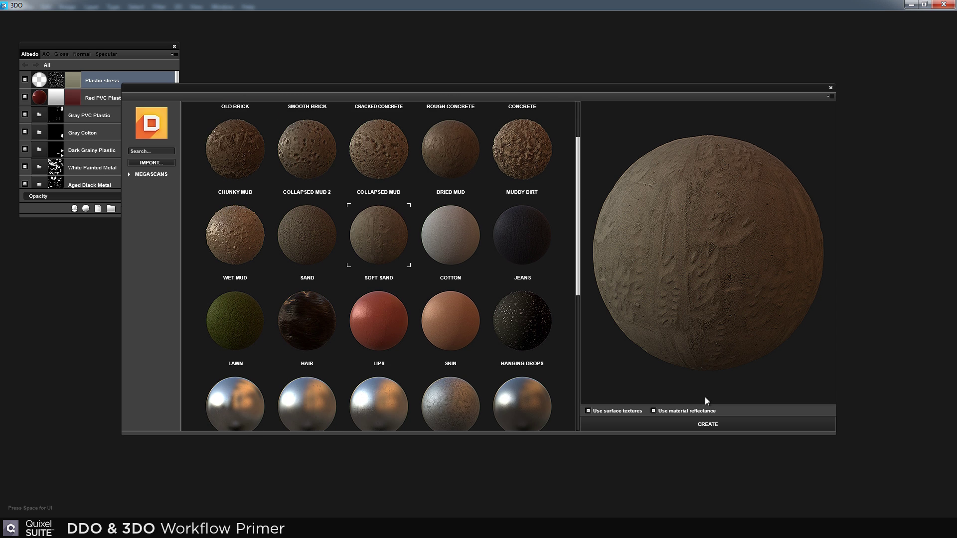
pyautogui.click(666, 423)
pyautogui.moveTo(538, 367); pyautogui.dragTo(545, 384, button='right')
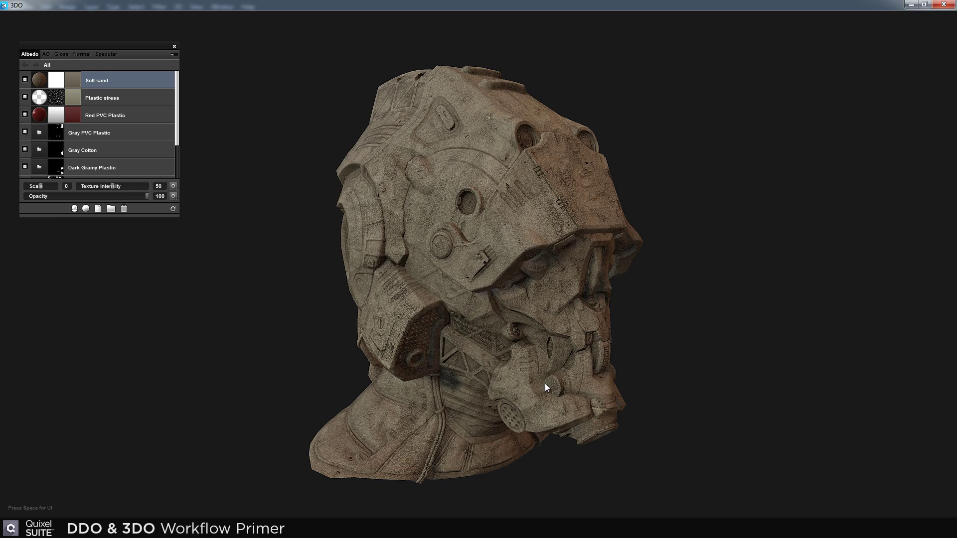
pyautogui.moveTo(43, 188); pyautogui.dragTo(38, 188)
pyautogui.scroll(5, 456, 277)
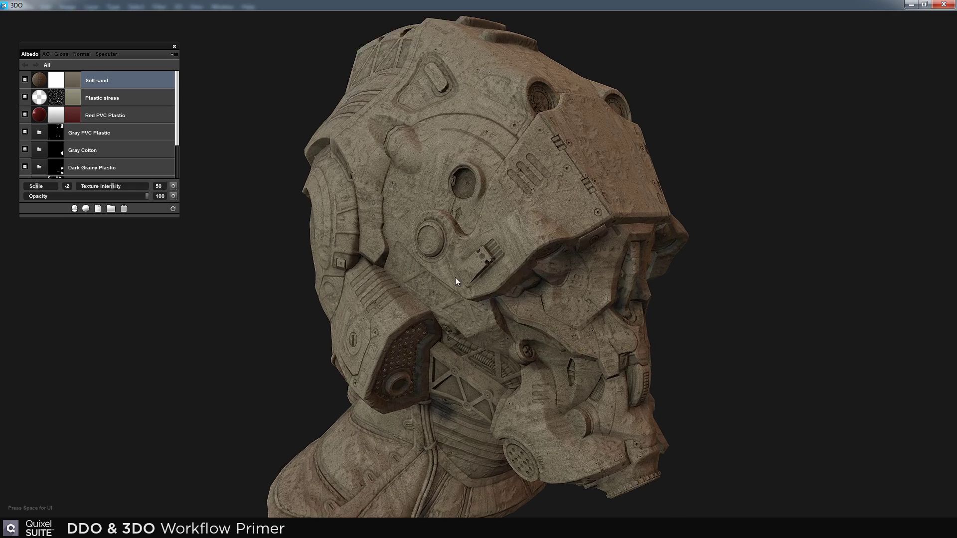
pyautogui.moveTo(485, 282); pyautogui.dragTo(435, 268, button='right')
pyautogui.moveTo(435, 269); pyautogui.dragTo(418, 257)
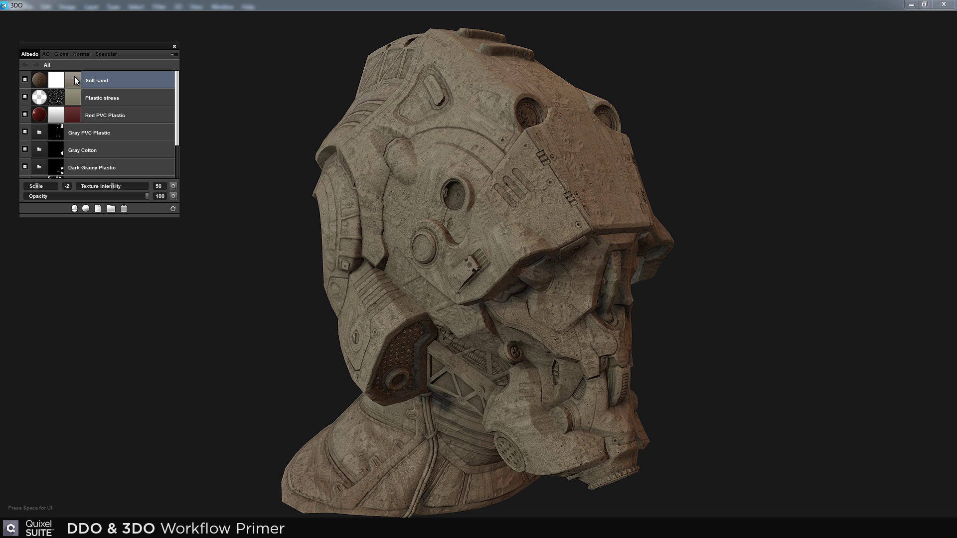
# Recolor the Soft sand layer with a lighter, pale tan Quick PBR preset
pyautogui.click(75, 130)
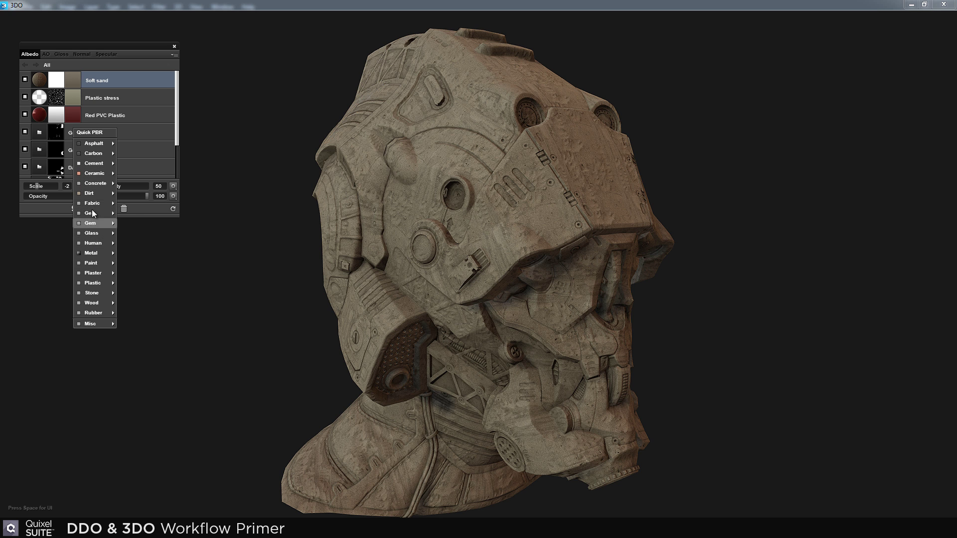
pyautogui.moveTo(92, 213)
pyautogui.click(131, 223)
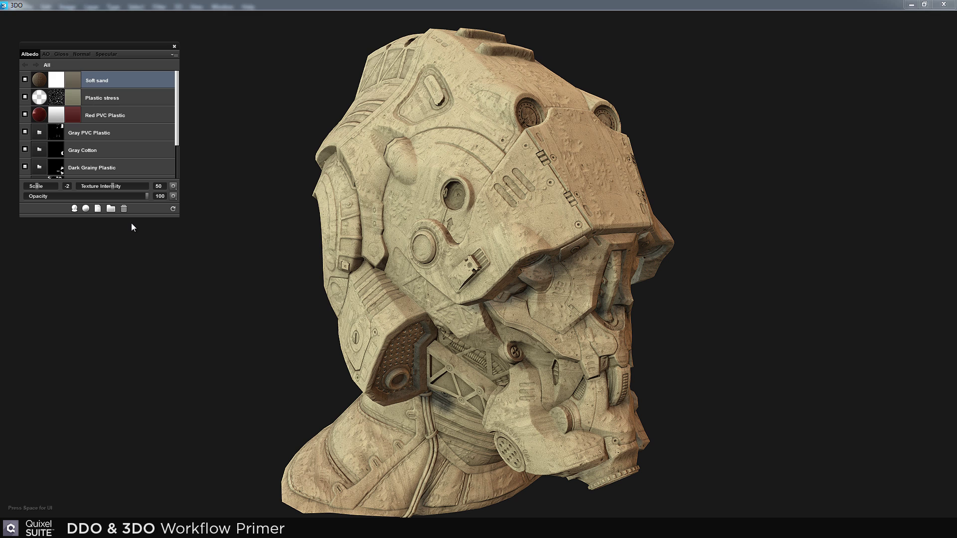
# Rename the Soft sand layer as Dust and open its mask editor beside the helmet with the mask-only preview
pyautogui.click(58, 79)
pyautogui.moveTo(450, 152); pyautogui.dragTo(632, 175)
pyautogui.click(709, 180)
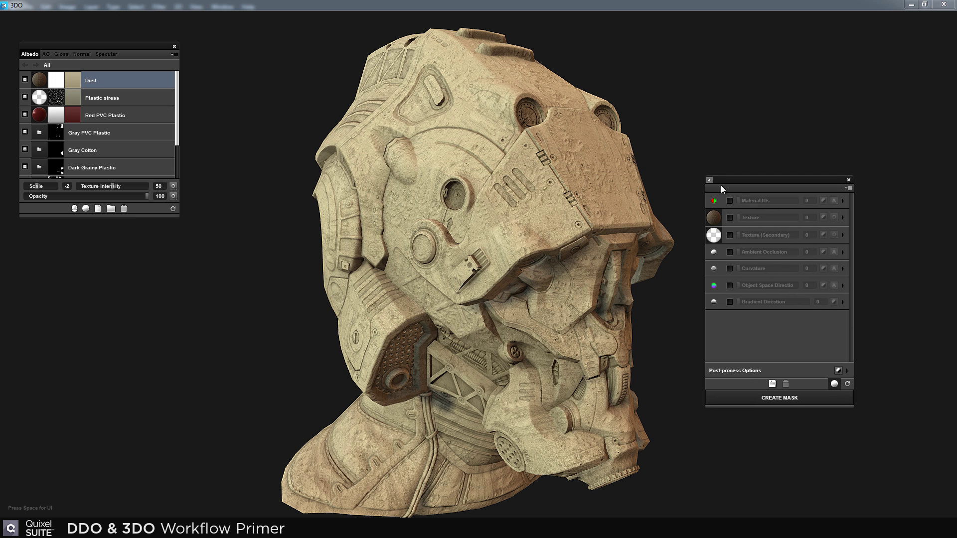
pyautogui.click(834, 384)
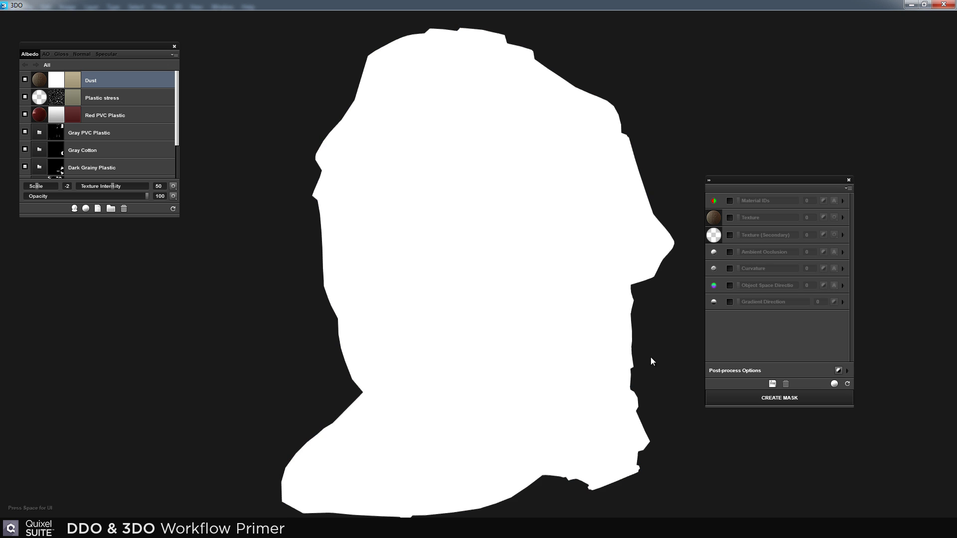
# Enable inverted Ambient Occlusion in the Dust mask with blur 8 and tightness 75
pyautogui.click(730, 251)
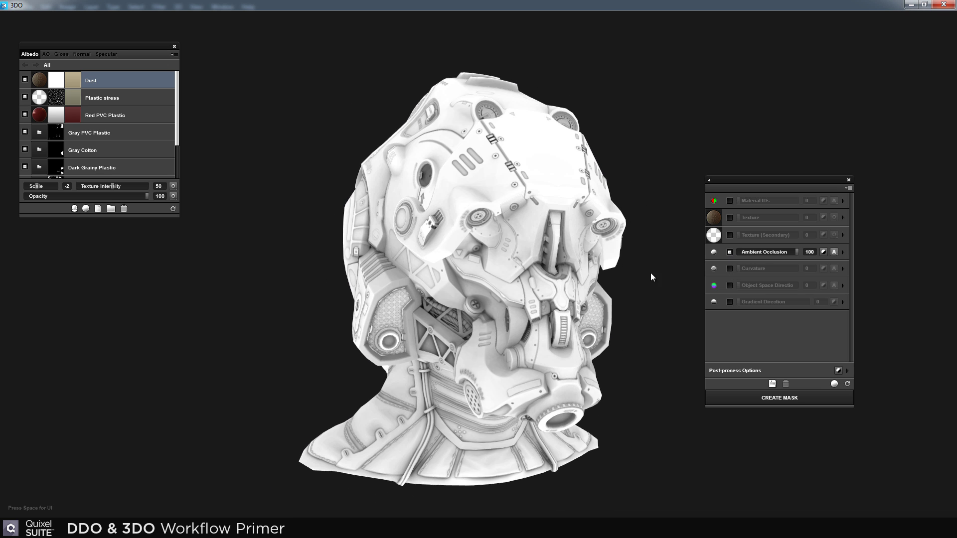
pyautogui.scroll(5, 583, 313)
pyautogui.moveTo(539, 306); pyautogui.dragTo(673, 279)
pyautogui.click(843, 253)
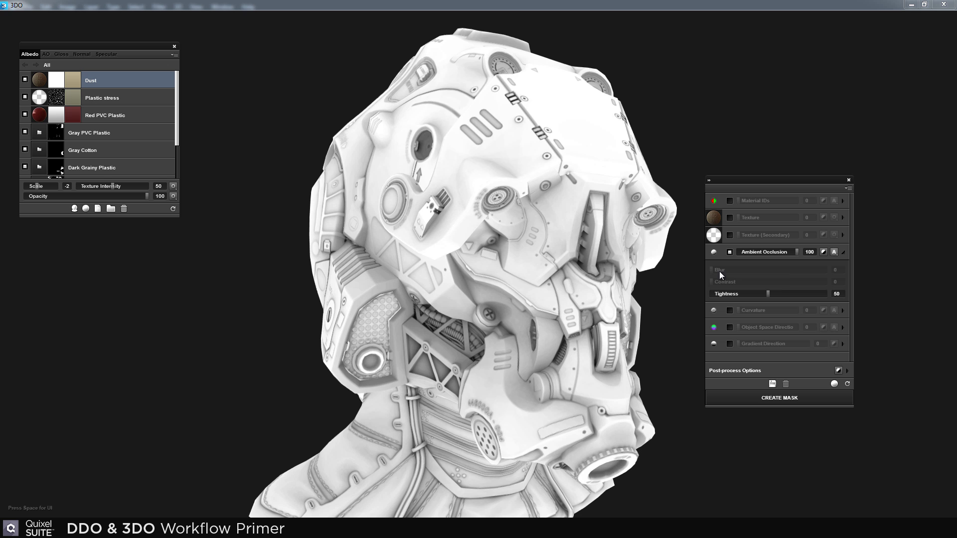
pyautogui.moveTo(794, 297); pyautogui.dragTo(797, 294)
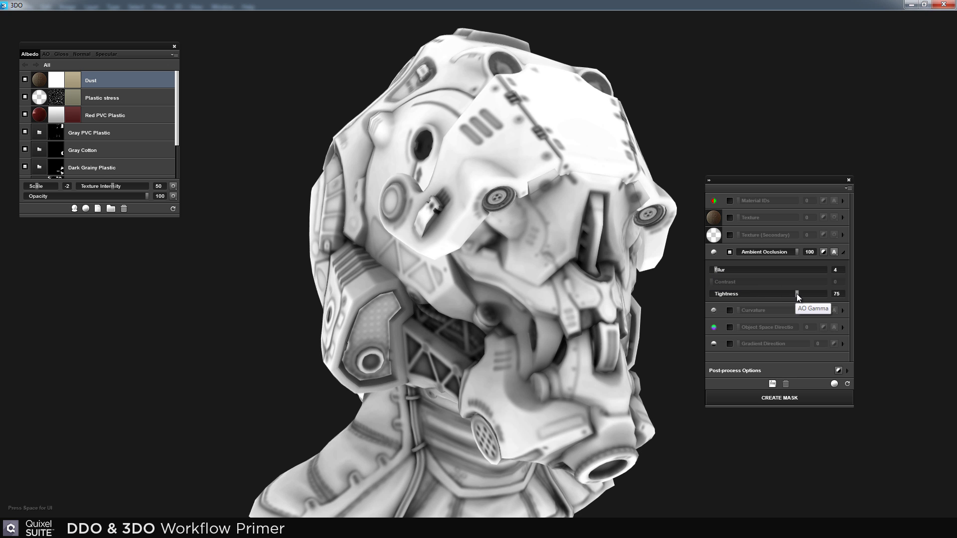
pyautogui.moveTo(716, 270); pyautogui.dragTo(722, 270)
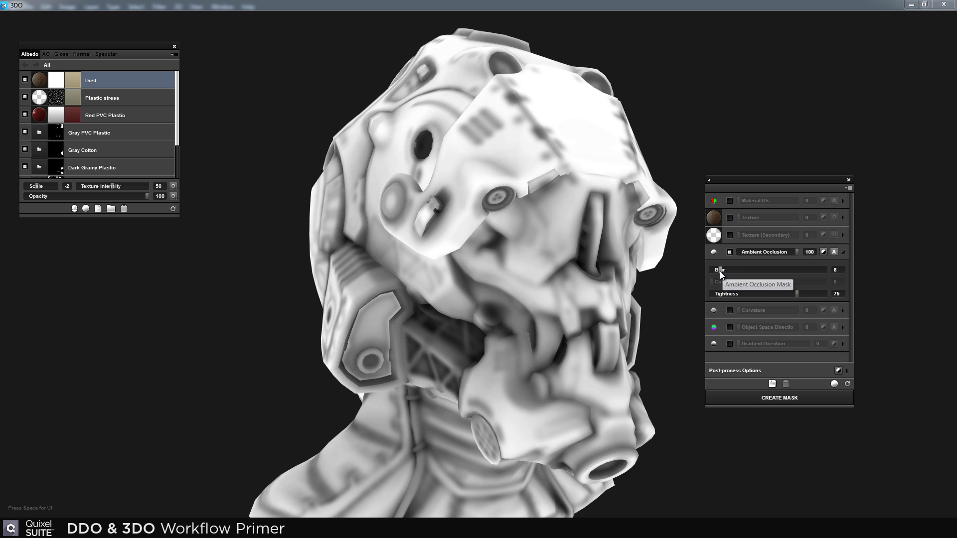
pyautogui.click(823, 253)
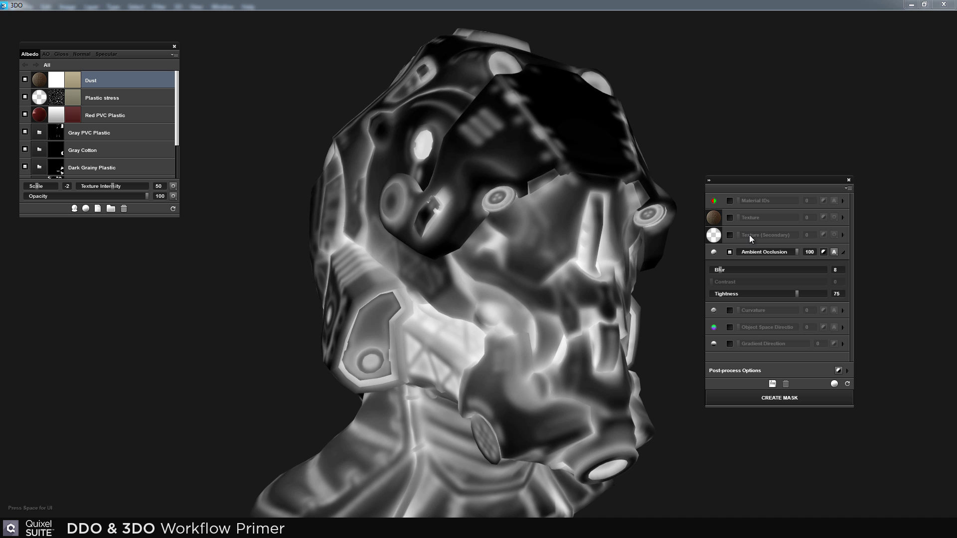
# Enable the Texture component in the Dust mask and set its contrast to 25
pyautogui.click(729, 218)
pyautogui.click(842, 217)
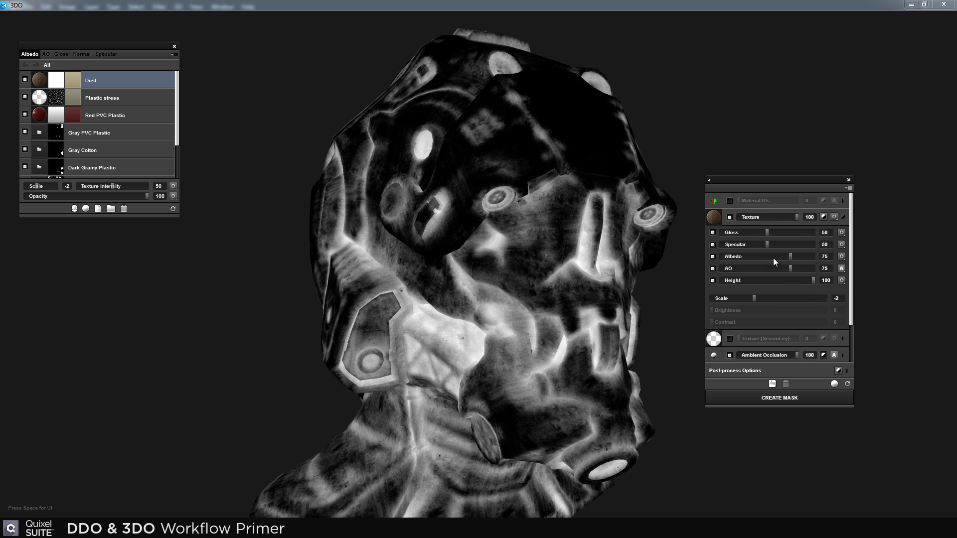
pyautogui.click(711, 322)
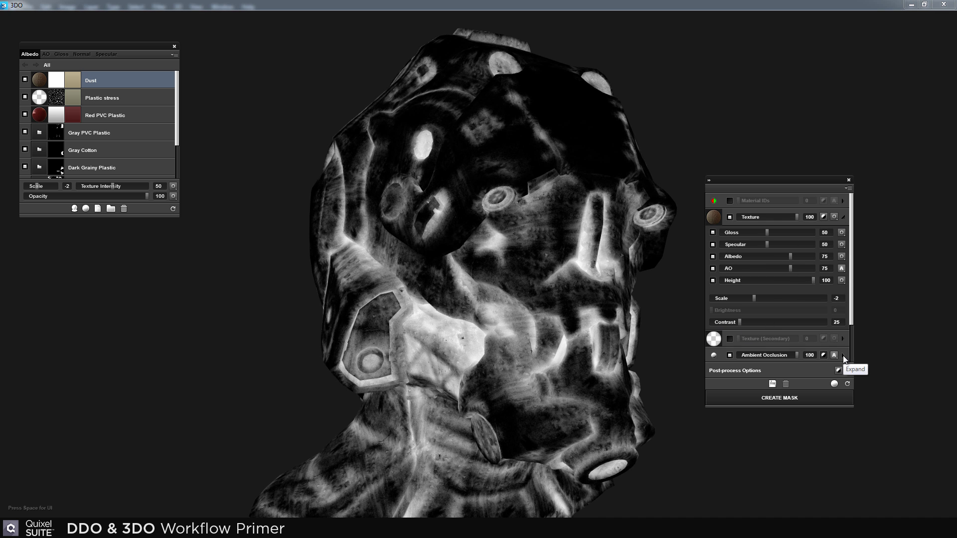
pyautogui.moveTo(851, 323); pyautogui.dragTo(851, 360)
# Set the Dust mask's post-process tightness to 75 and contrast to 20, and create the mask
pyautogui.moveTo(573, 339); pyautogui.dragTo(486, 314)
pyautogui.scroll(3, 479, 293)
pyautogui.scroll(-5, 479, 293)
pyautogui.click(847, 371)
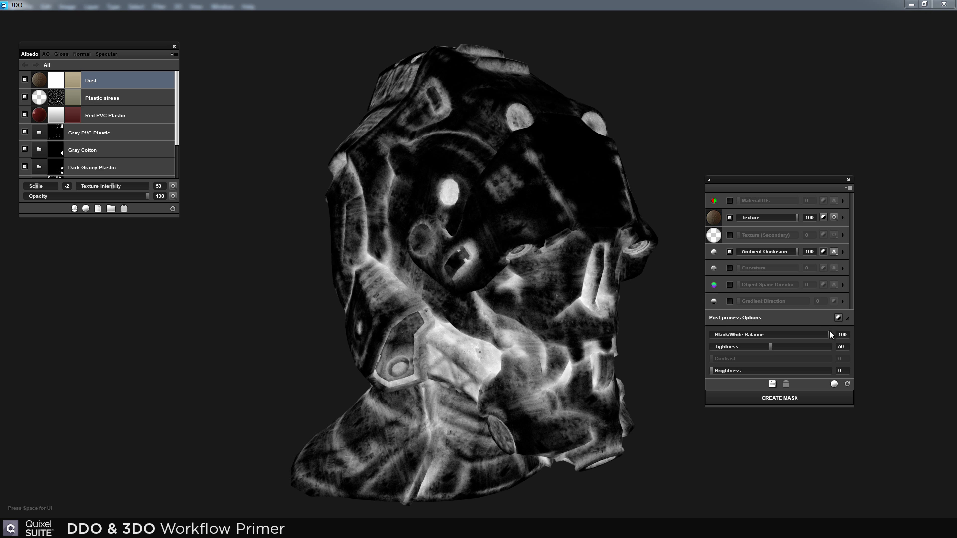
pyautogui.moveTo(780, 347); pyautogui.dragTo(800, 346)
pyautogui.moveTo(668, 350); pyautogui.dragTo(608, 361)
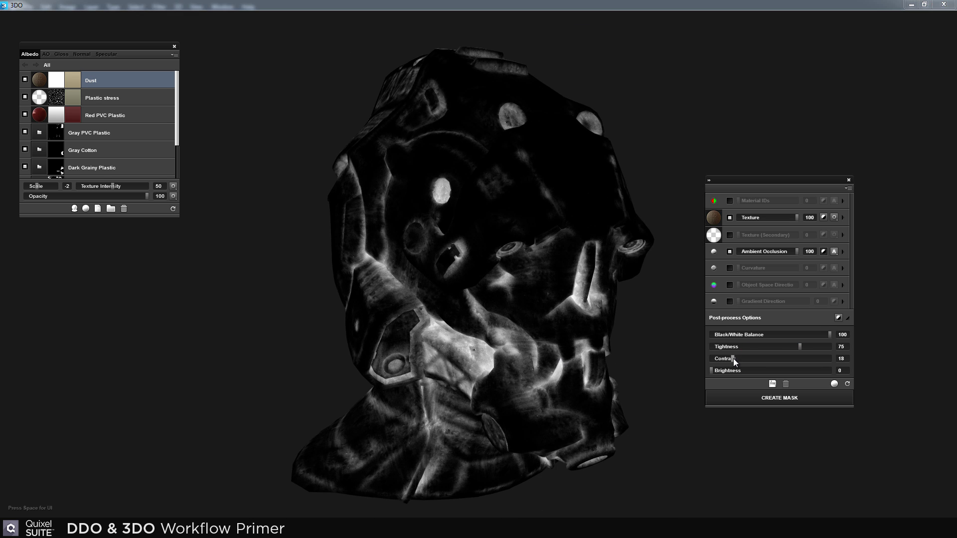
pyautogui.moveTo(734, 357); pyautogui.dragTo(736, 358)
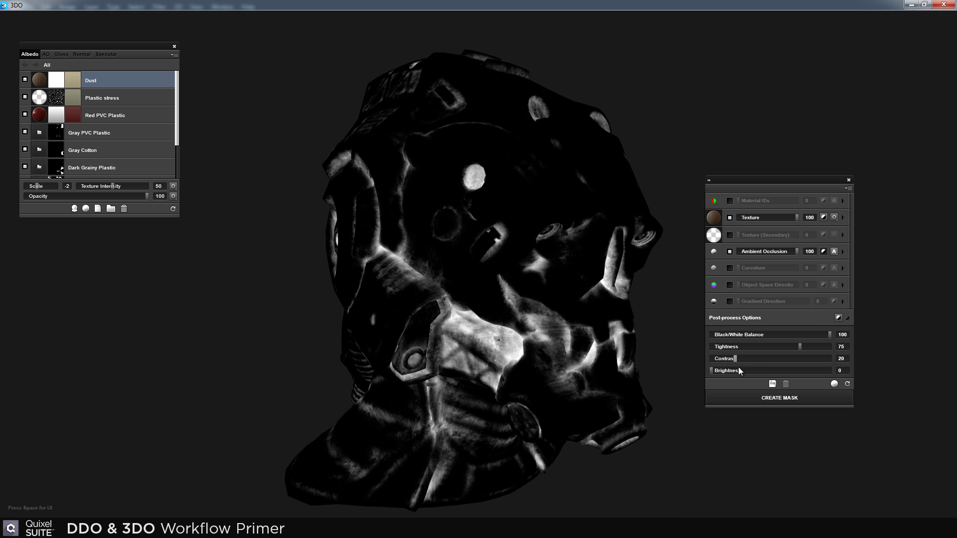
pyautogui.click(782, 398)
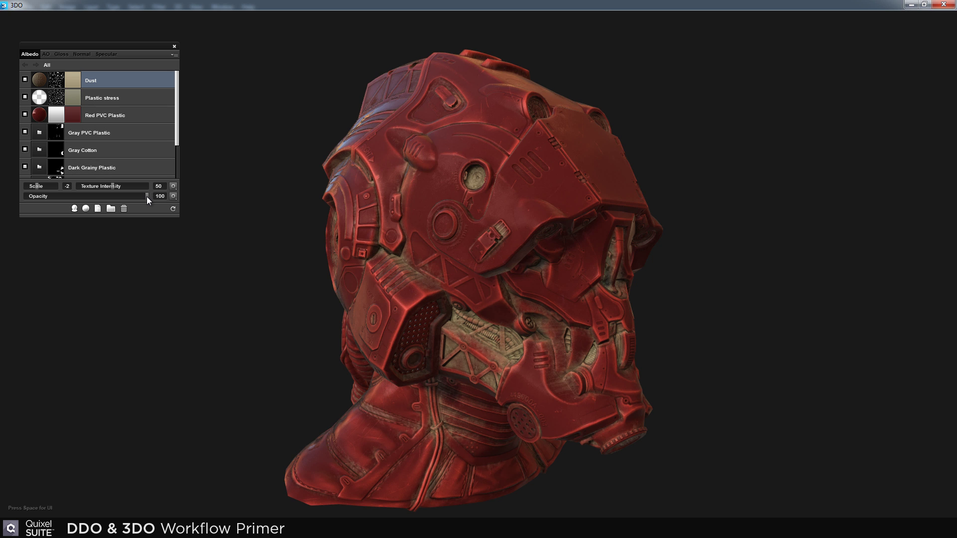
# Lower the Dust layer's opacity to 60, check it around the helmet, and reduce it further to 35
pyautogui.moveTo(147, 196); pyautogui.dragTo(102, 196)
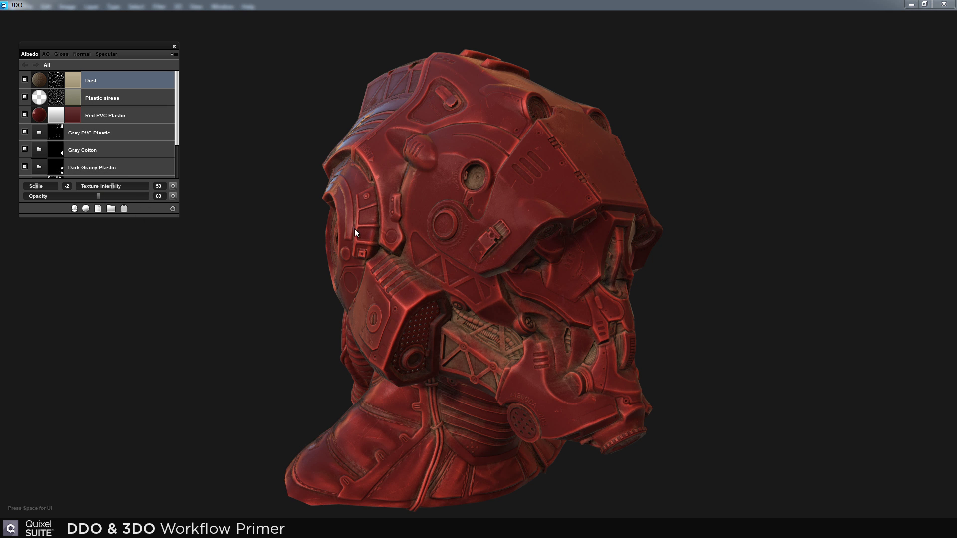
pyautogui.moveTo(355, 233); pyautogui.dragTo(553, 340)
pyautogui.moveTo(553, 340); pyautogui.dragTo(565, 392, button='right')
pyautogui.moveTo(565, 392); pyautogui.dragTo(563, 297)
pyautogui.scroll(-5, 501, 296)
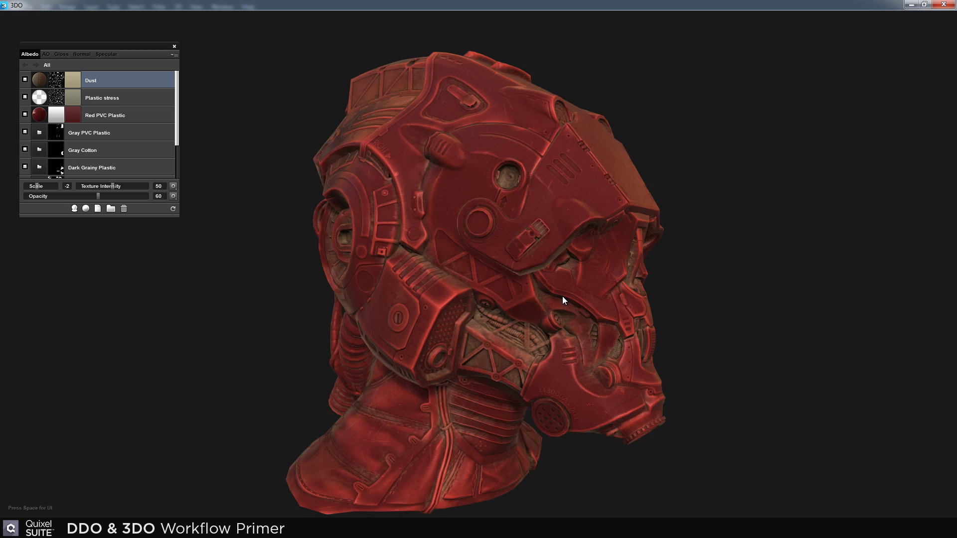
pyautogui.scroll(5, 551, 348)
pyautogui.moveTo(98, 196); pyautogui.dragTo(68, 198)
pyautogui.moveTo(372, 211); pyautogui.dragTo(543, 278)
pyautogui.scroll(-5, 476, 238)
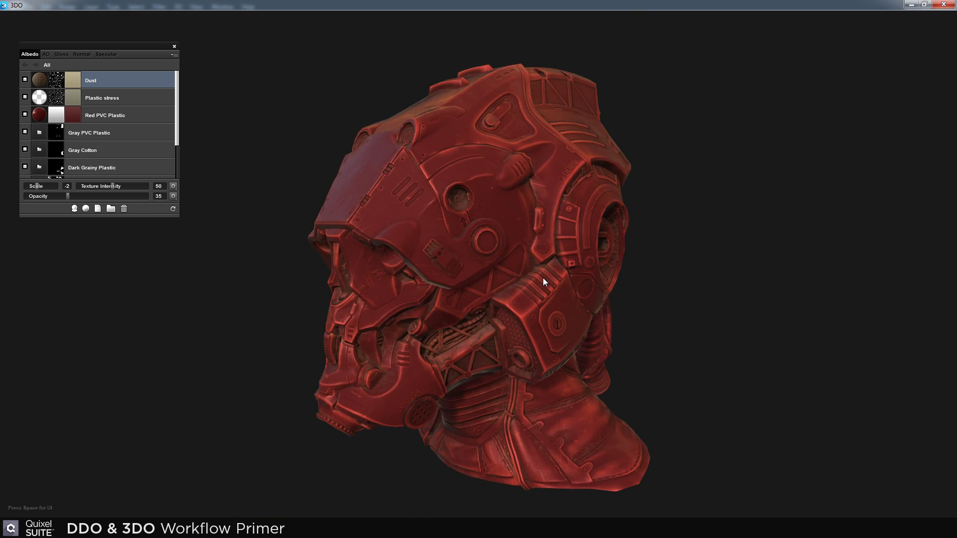
# Group the Dust, Plastic stress and Red PVC Plastic layers and name the group Dusty Red Plastic
pyautogui.keyDown('ctrl'); pyautogui.click(133, 102); pyautogui.keyUp('ctrl')
pyautogui.keyDown('ctrl'); pyautogui.click(134, 116); pyautogui.keyUp('ctrl')
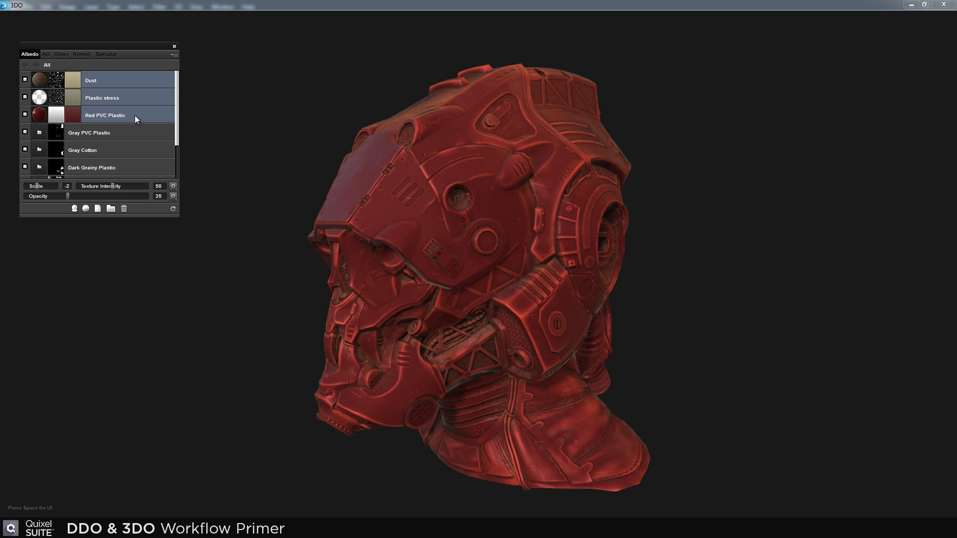
pyautogui.click(111, 210)
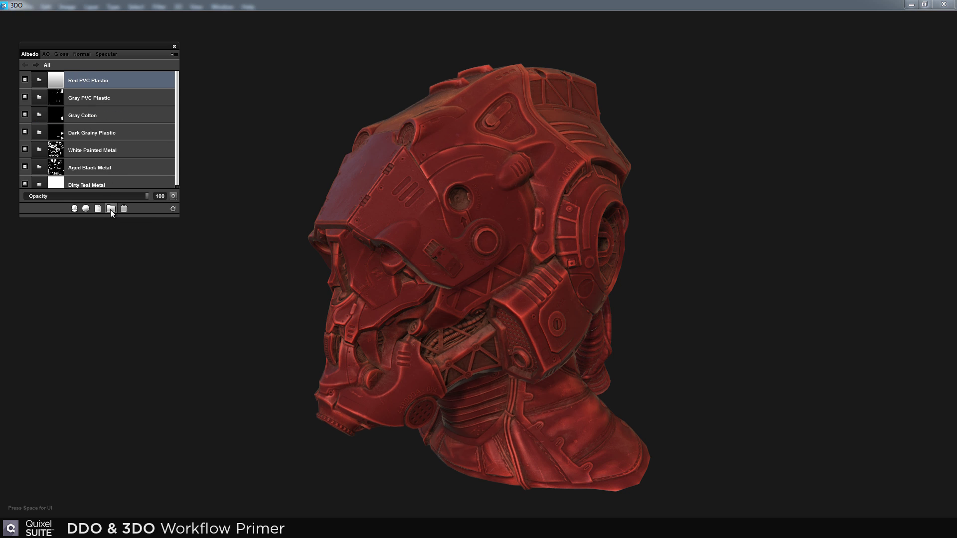
pyautogui.doubleClick(83, 81)
pyautogui.press('Return')
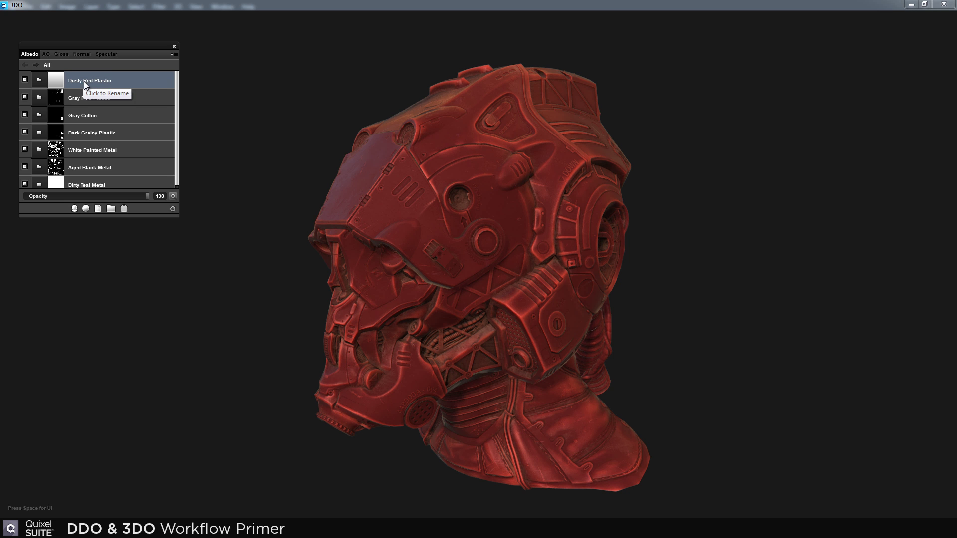
# Mask the Dusty Red Plastic group to the light purple ID area of the flat ribbed cables below the tank release
pyautogui.click(56, 79)
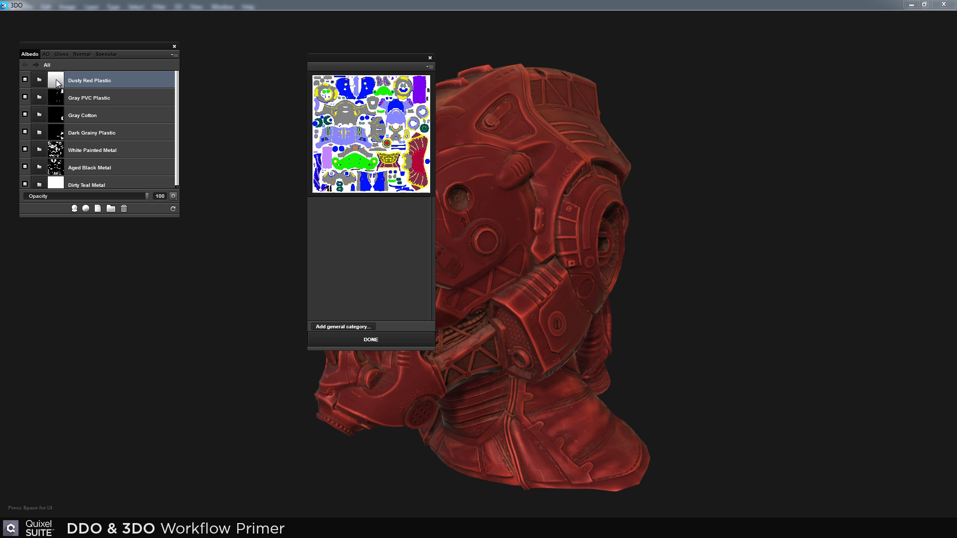
pyautogui.moveTo(340, 59); pyautogui.dragTo(725, 108)
pyautogui.moveTo(466, 204); pyautogui.dragTo(535, 254)
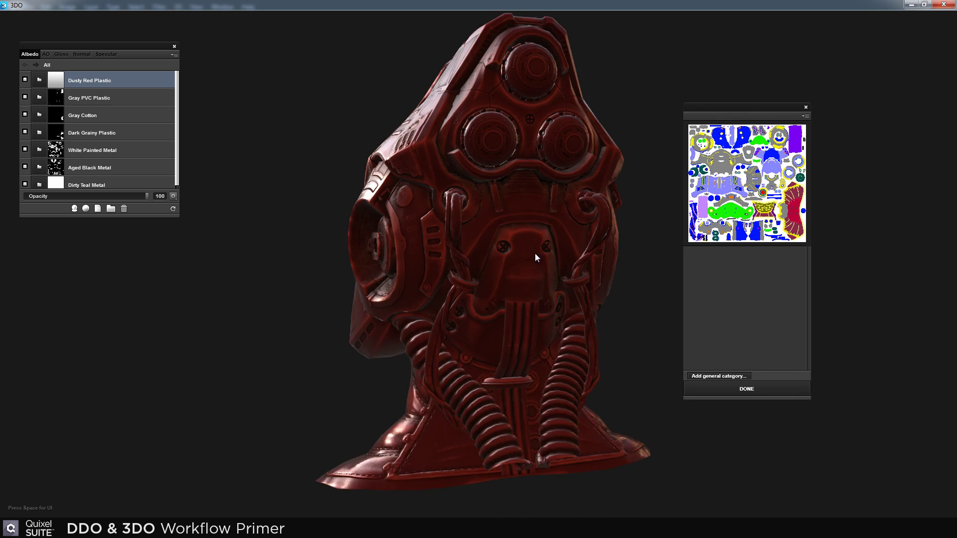
pyautogui.moveTo(535, 254); pyautogui.dragTo(550, 267, button='right')
pyautogui.moveTo(551, 267); pyautogui.dragTo(500, 282)
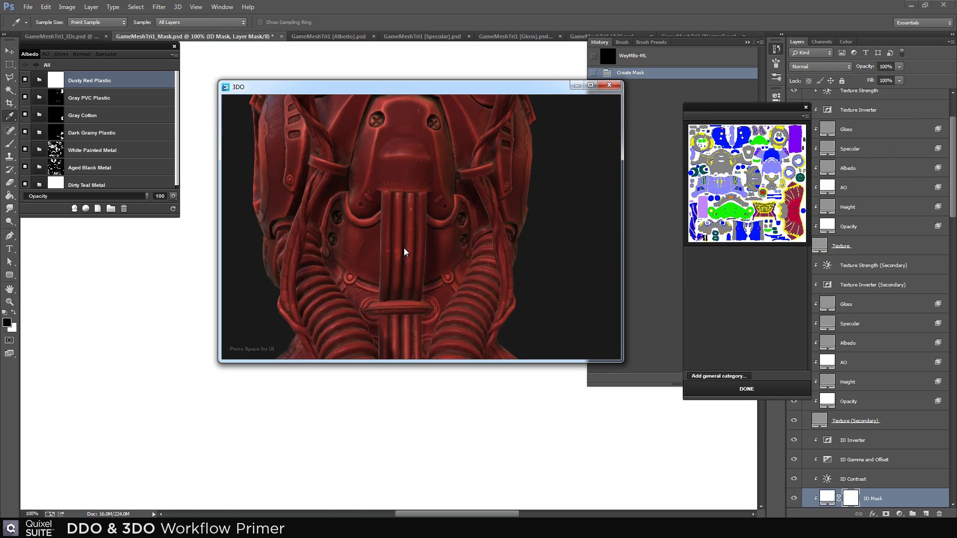
pyautogui.press('c')
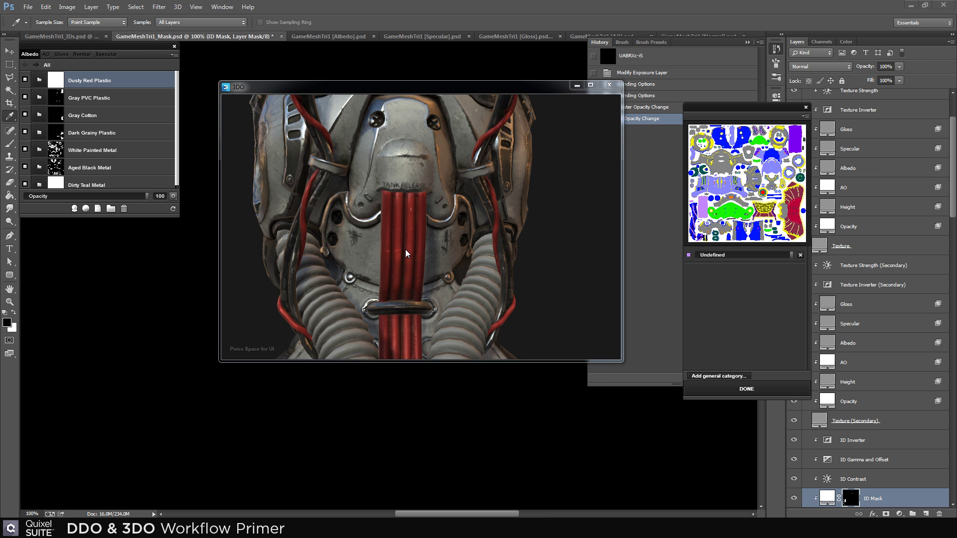
pyautogui.moveTo(405, 249); pyautogui.dragTo(432, 240)
pyautogui.click(746, 389)
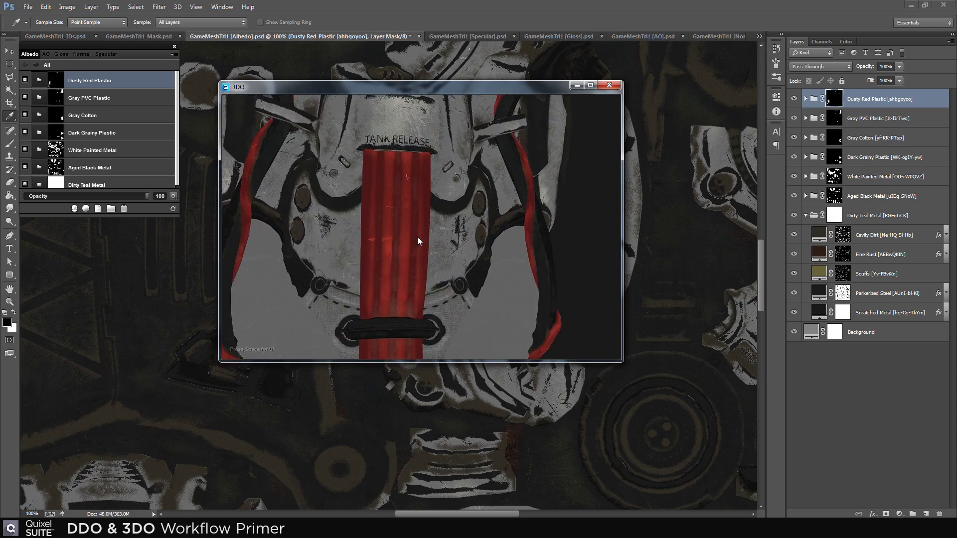
# Save the selected Dusty Red Plastic group as the preset Dusty Red Plastic.xml in the Plastic/Worn smart materials folder
pyautogui.moveTo(417, 237)
pyautogui.mouseDown()
pyautogui.moveTo(354, 253)
pyautogui.moveTo(417, 254)
pyautogui.moveTo(482, 270)
pyautogui.moveTo(537, 239)
pyautogui.moveTo(515, 281)
pyautogui.moveTo(377, 262)
pyautogui.moveTo(495, 231)
pyautogui.moveTo(457, 209)
pyautogui.mouseUp()
pyautogui.moveTo(407, 91); pyautogui.dragTo(663, 227)
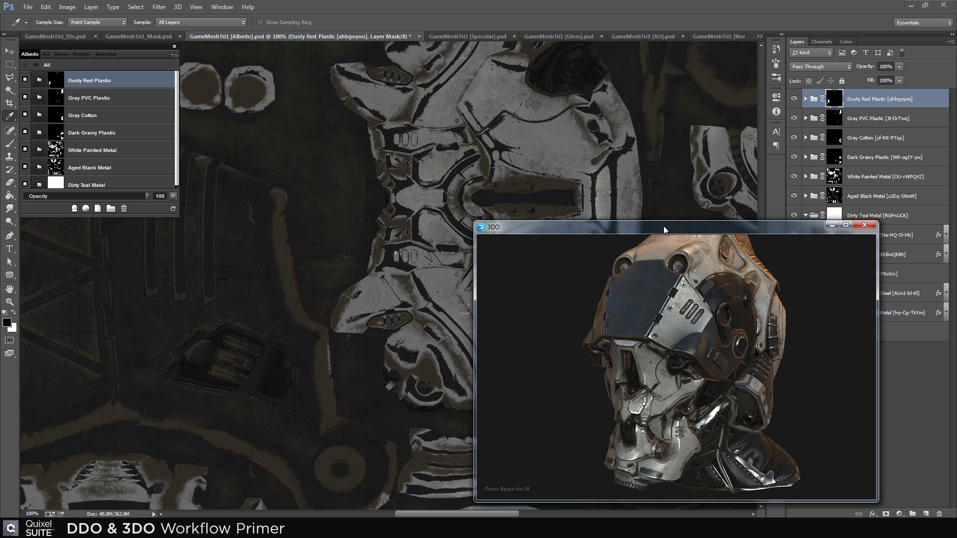
pyautogui.click(173, 55)
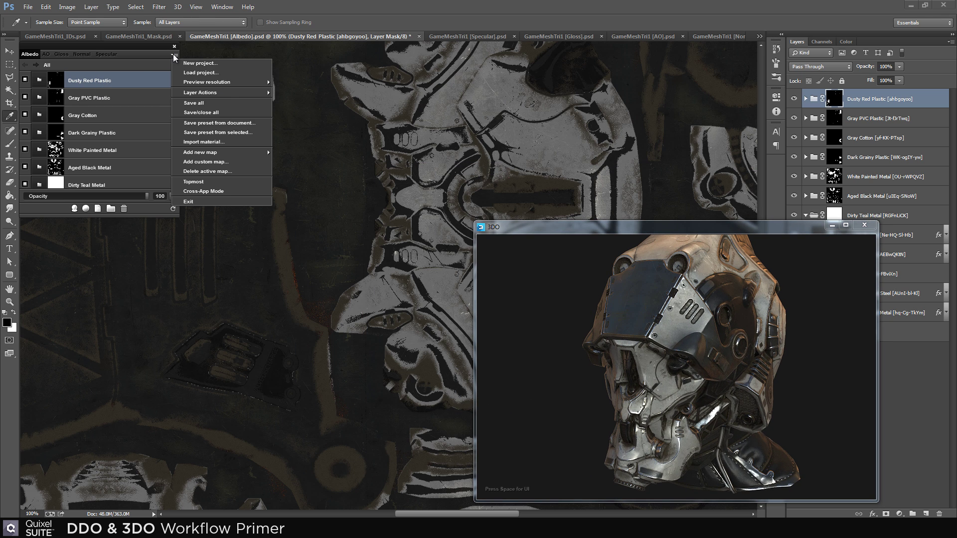
pyautogui.click(225, 133)
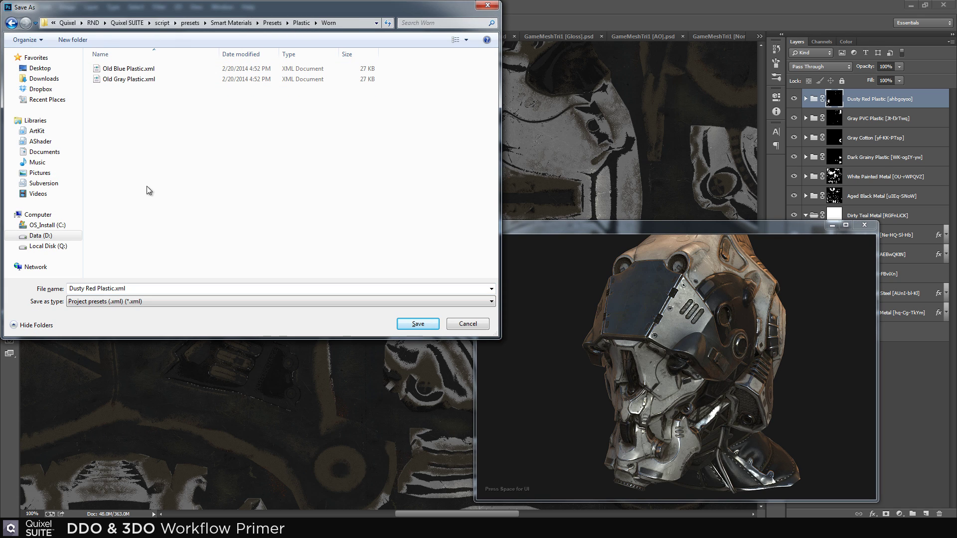
pyautogui.click(418, 323)
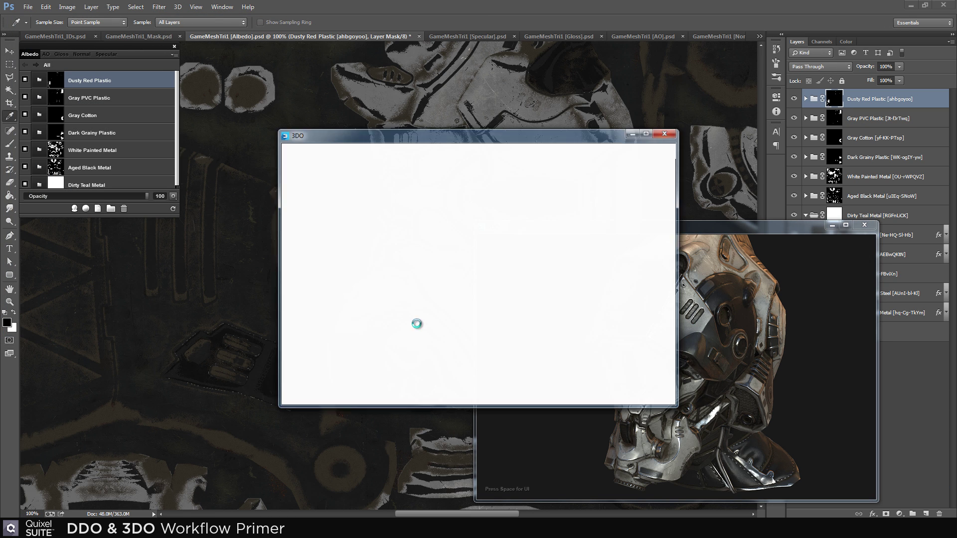
pyautogui.click(487, 277)
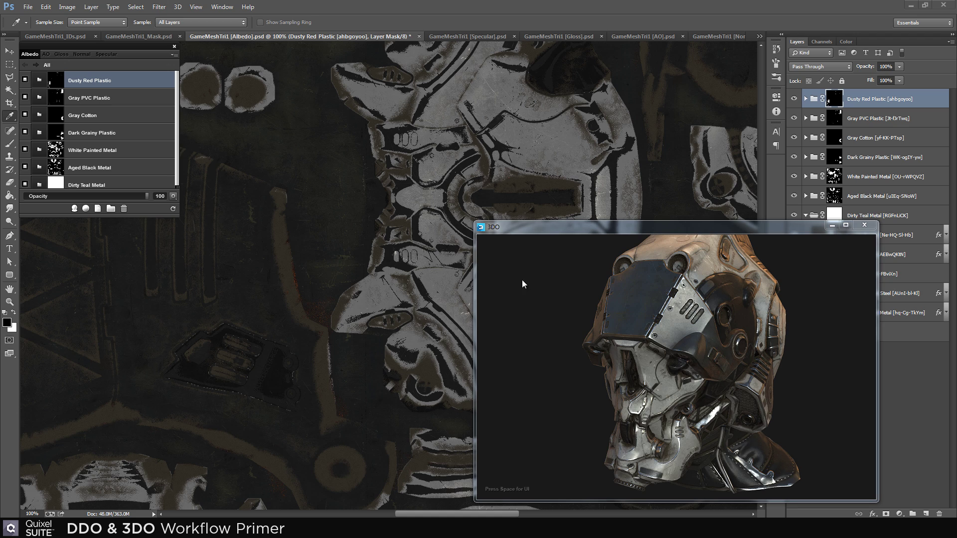
# Assign the saved Dusty Red Plastic smart material to the dark purple ID area of the thin twisted cables on the helmet's back
pyautogui.moveTo(739, 331); pyautogui.dragTo(689, 342)
pyautogui.moveTo(688, 342); pyautogui.dragTo(693, 373, button='middle')
pyautogui.moveTo(662, 227); pyautogui.dragTo(617, 90)
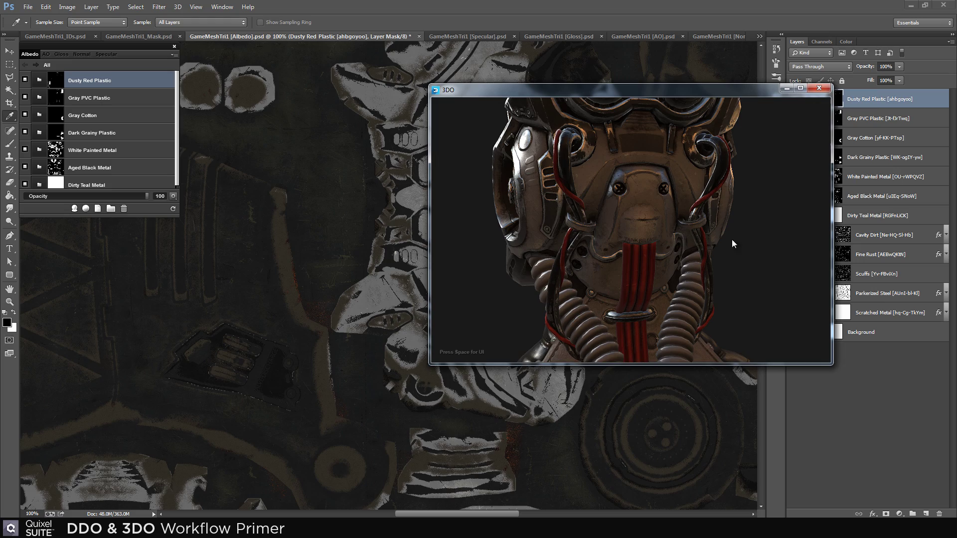
pyautogui.moveTo(828, 363); pyautogui.dragTo(900, 490)
pyautogui.moveTo(737, 344); pyautogui.dragTo(637, 284)
pyautogui.press('c')
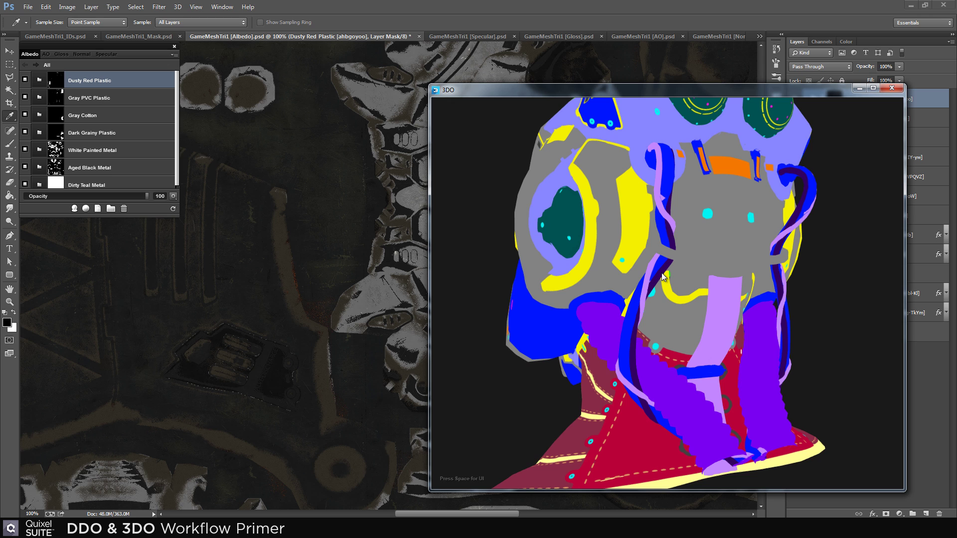
pyautogui.press('1')
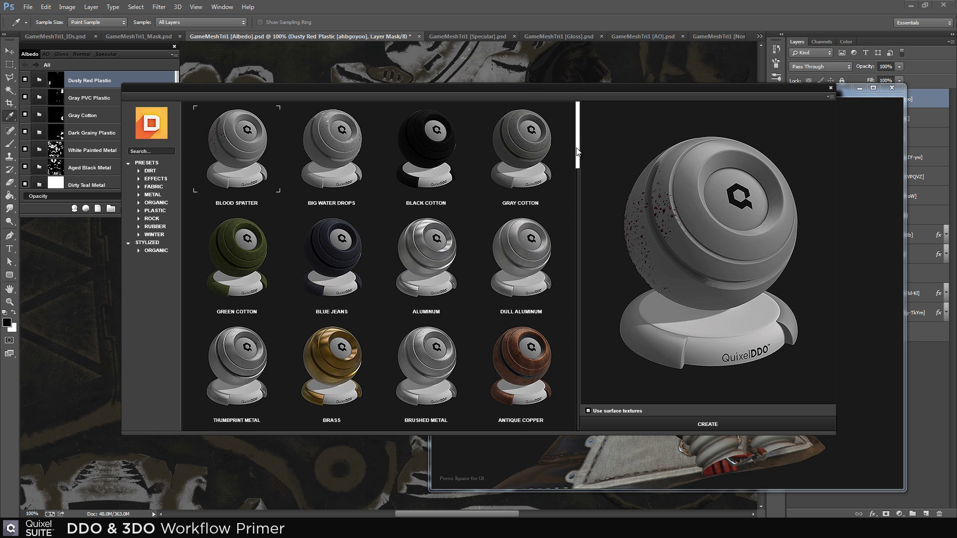
pyautogui.scroll(-3, 572, 201)
pyautogui.moveTo(573, 201); pyautogui.dragTo(561, 372)
pyautogui.click(241, 338)
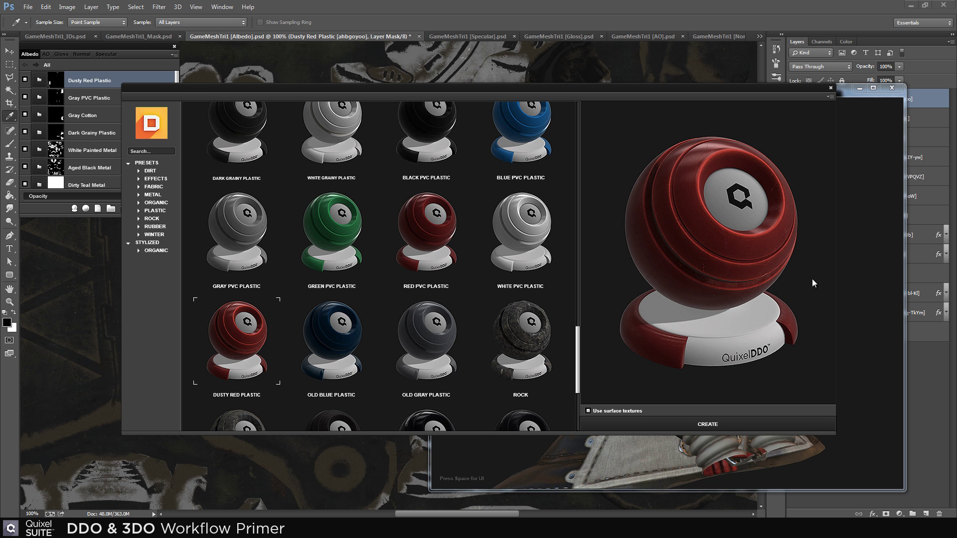
pyautogui.click(698, 423)
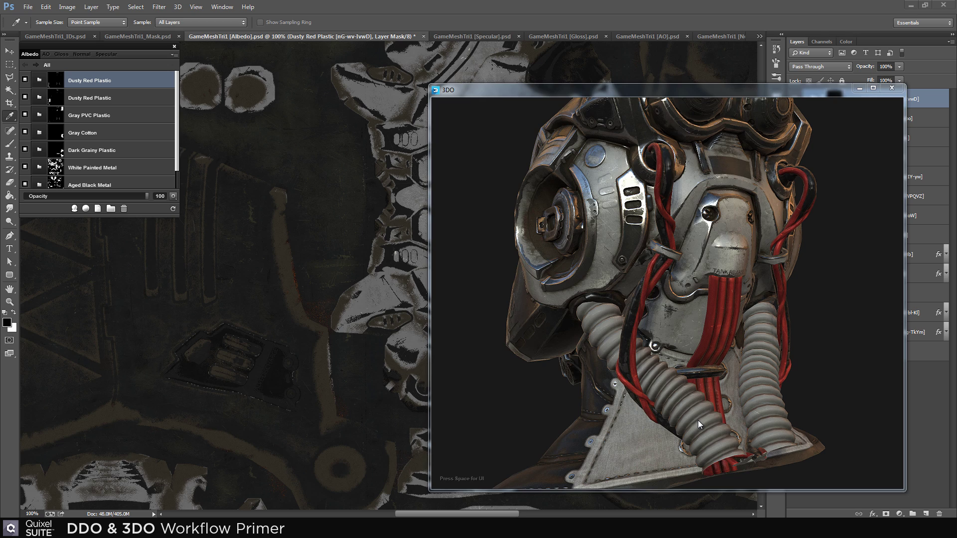
# Open the newest Dusty Red Plastic group and locate its thin cable areas in the albedo texture
pyautogui.moveTo(681, 420); pyautogui.dragTo(623, 319)
pyautogui.scroll(2, 624, 310)
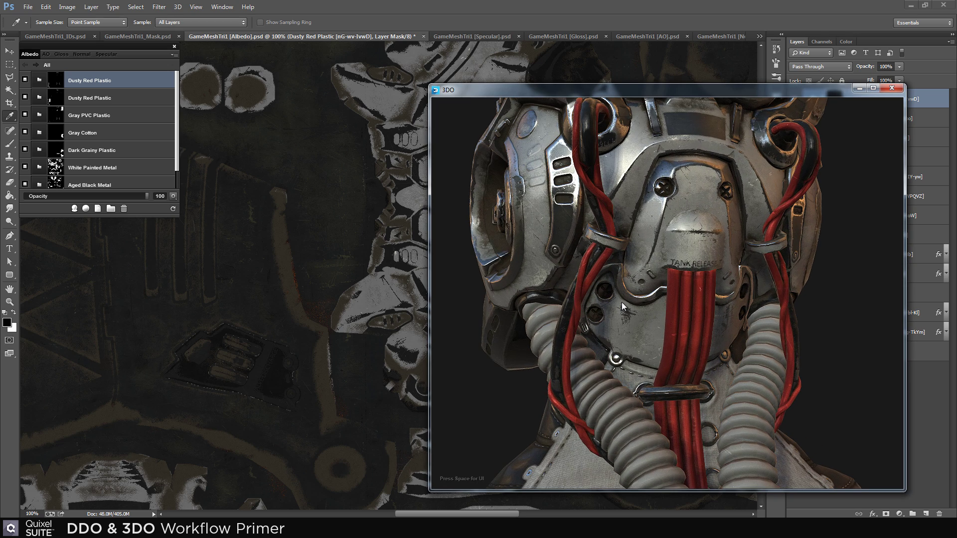
pyautogui.click(40, 78)
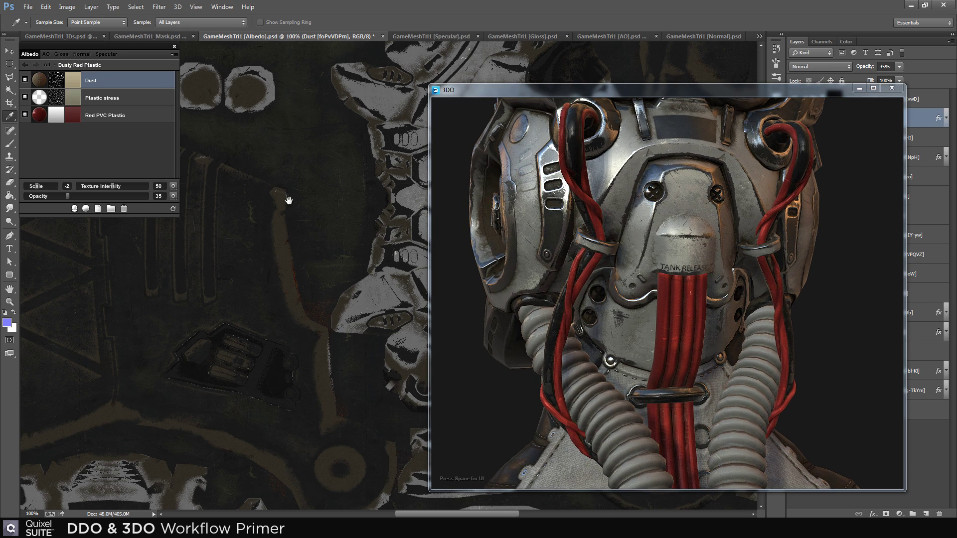
pyautogui.hotkey('ctrl', '-')
pyautogui.hotkey('ctrl', '-')
pyautogui.hotkey('ctrl', '-')
pyautogui.hotkey('ctrl', '-')
pyautogui.moveTo(319, 303); pyautogui.dragTo(466, 255)
pyautogui.hotkey('ctrl', '+')
pyautogui.hotkey('ctrl', '+')
pyautogui.hotkey('ctrl', '+')
pyautogui.hotkey('ctrl', '+')
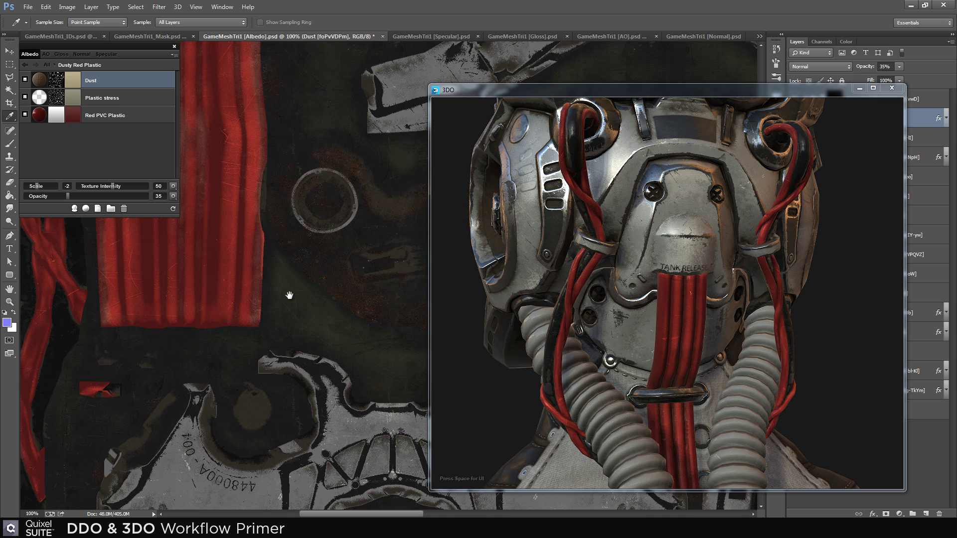
pyautogui.moveTo(203, 328); pyautogui.dragTo(399, 246)
# Recolour the Red PVC Plastic layer in the newest Dusty Red Plastic group to a dark saturated blue
pyautogui.click(77, 119)
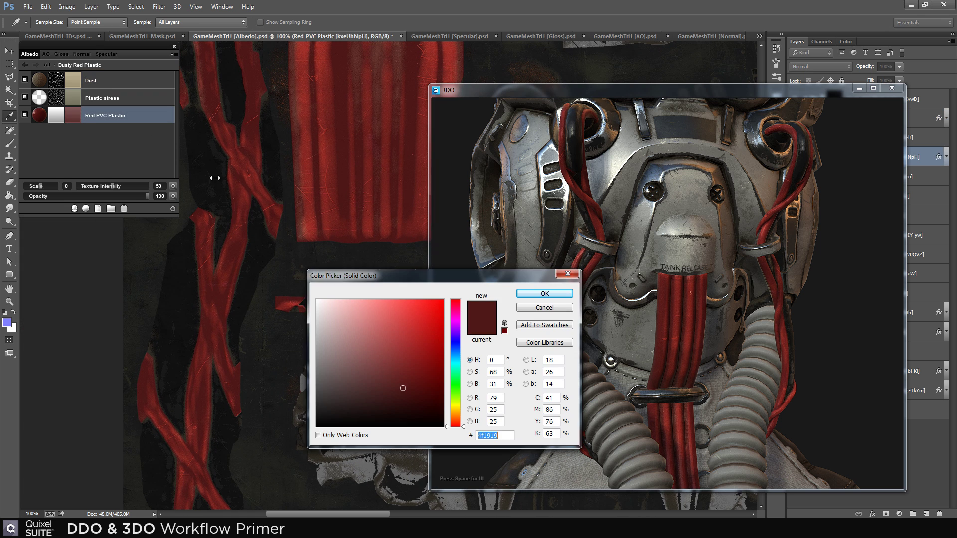
pyautogui.click(458, 354)
pyautogui.moveTo(404, 387); pyautogui.dragTo(430, 395)
pyautogui.click(538, 294)
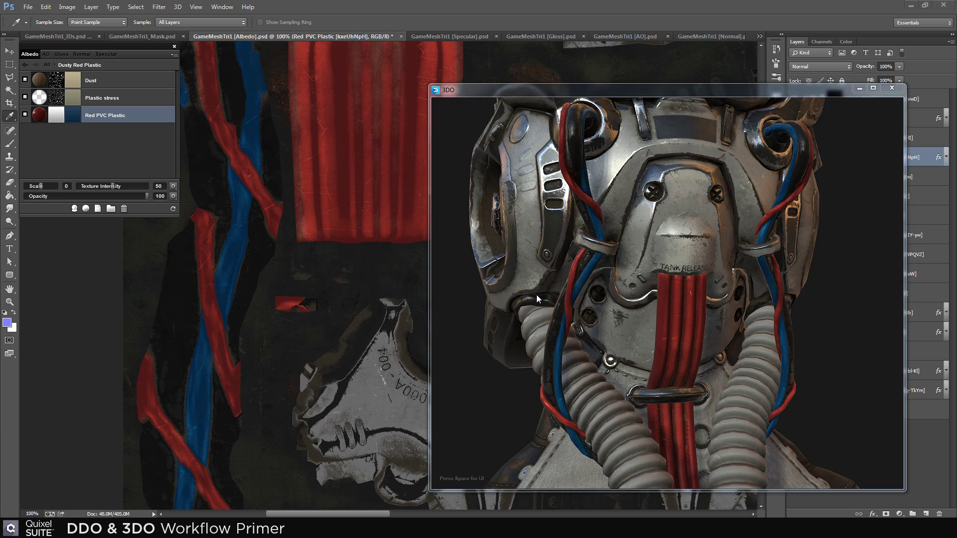
# Examine the recoloured cables and the whole textured helmet from several angles in the maximised 3D preview
pyautogui.moveTo(537, 295); pyautogui.dragTo(662, 268)
pyautogui.scroll(-2, 661, 264)
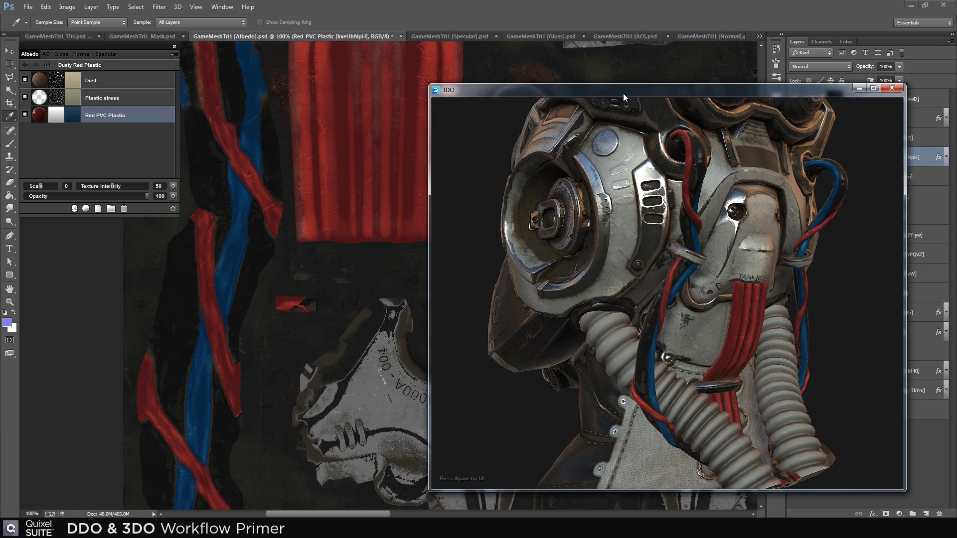
pyautogui.doubleClick(623, 94)
pyautogui.moveTo(569, 229); pyautogui.dragTo(340, 243)
pyautogui.scroll(3, 518, 236)
pyautogui.scroll(-3, 518, 236)
pyautogui.moveTo(518, 237); pyautogui.dragTo(568, 213)
pyautogui.scroll(2, 552, 191)
pyautogui.scroll(-1, 552, 190)
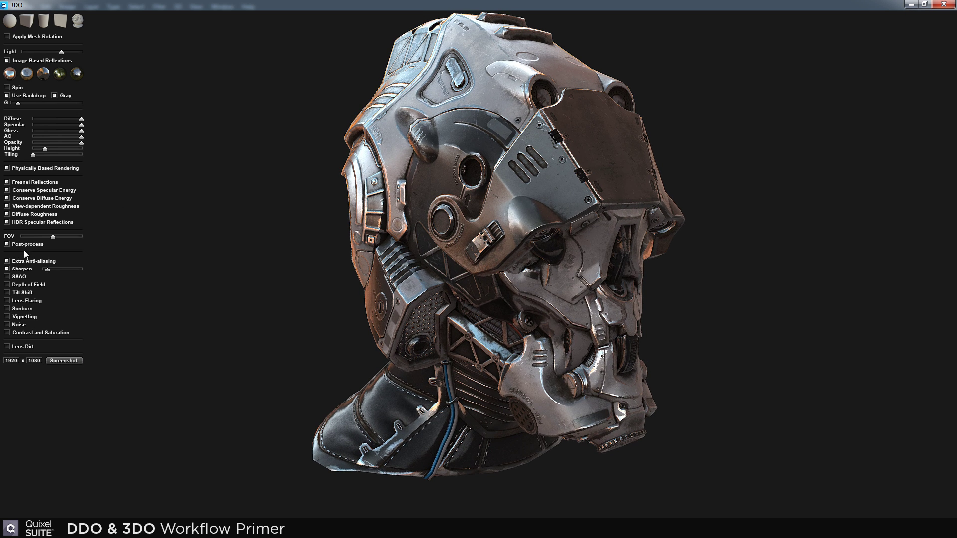
# Enable vignetting with some aberration, plus noise and depth of field, in the 3D preview's post-processing
pyautogui.click(7, 317)
pyautogui.moveTo(43, 336); pyautogui.dragTo(53, 336)
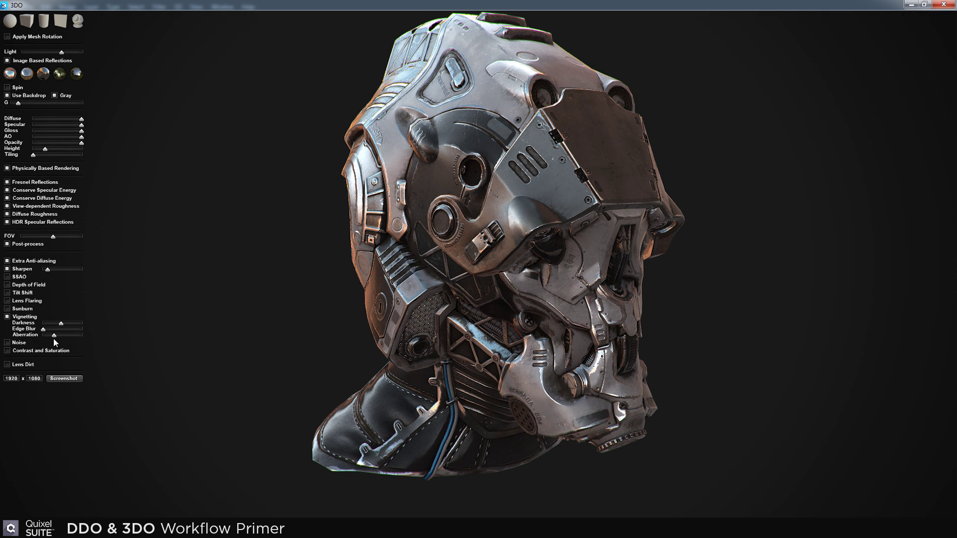
pyautogui.click(8, 343)
pyautogui.click(9, 285)
pyautogui.moveTo(431, 293); pyautogui.dragTo(447, 247)
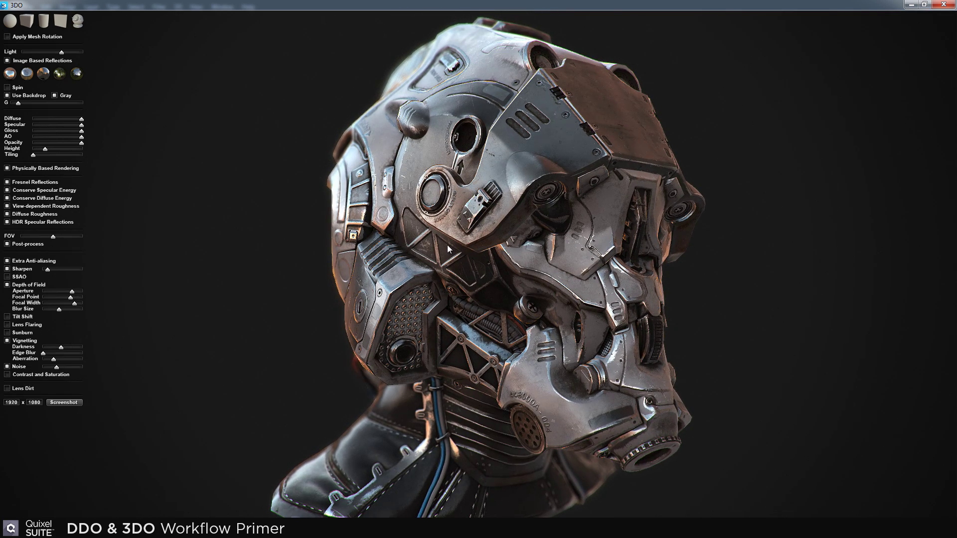
# Enable sunburn, lens flaring, contrast and saturation, and lens dirt with ISO grunge, dust and rings, and check the helmet without the interface
pyautogui.click(8, 333)
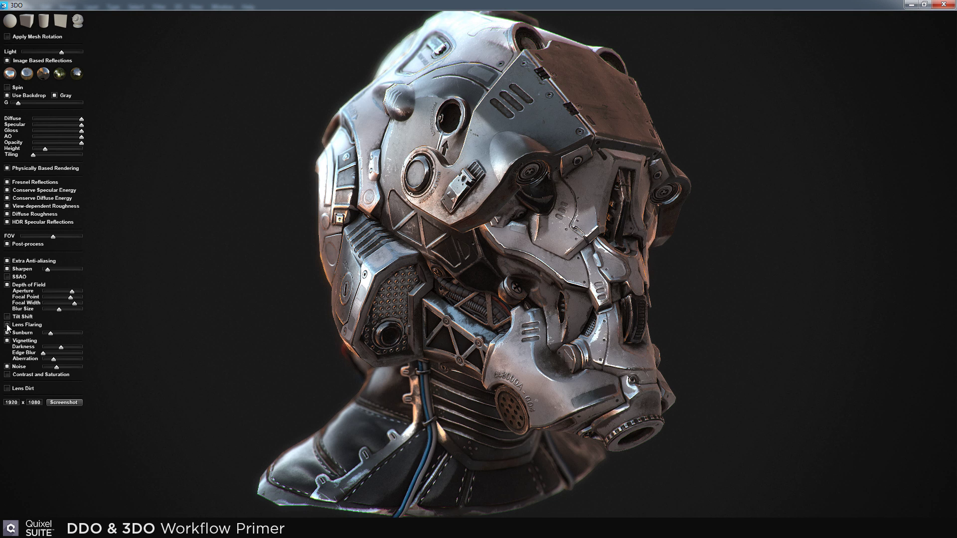
pyautogui.click(7, 387)
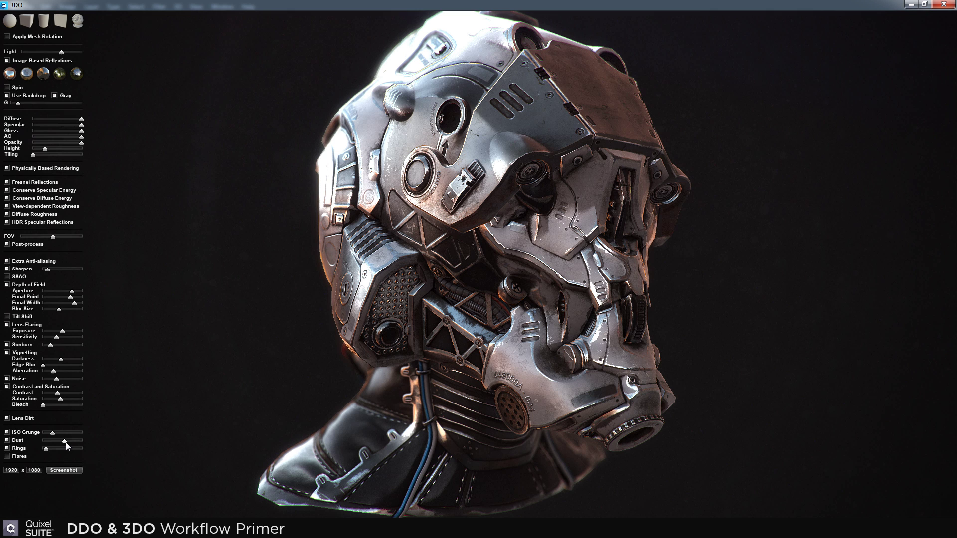
pyautogui.moveTo(350, 277); pyautogui.dragTo(376, 261)
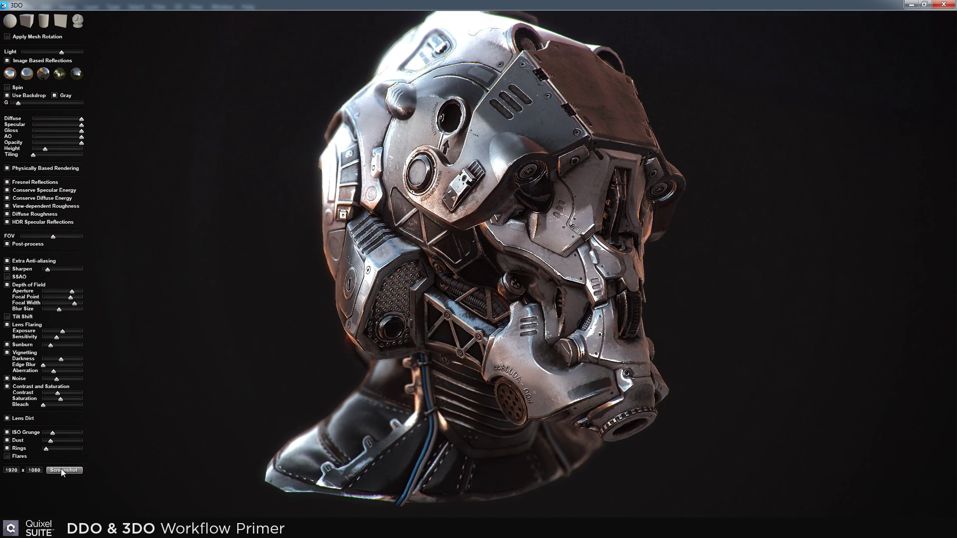
pyautogui.press('space')
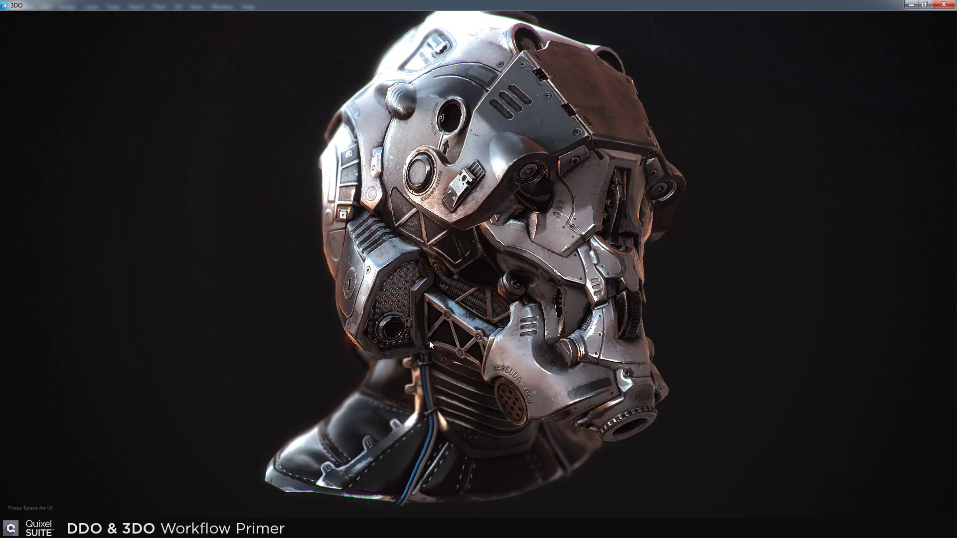
pyautogui.moveTo(429, 340); pyautogui.dragTo(498, 197)
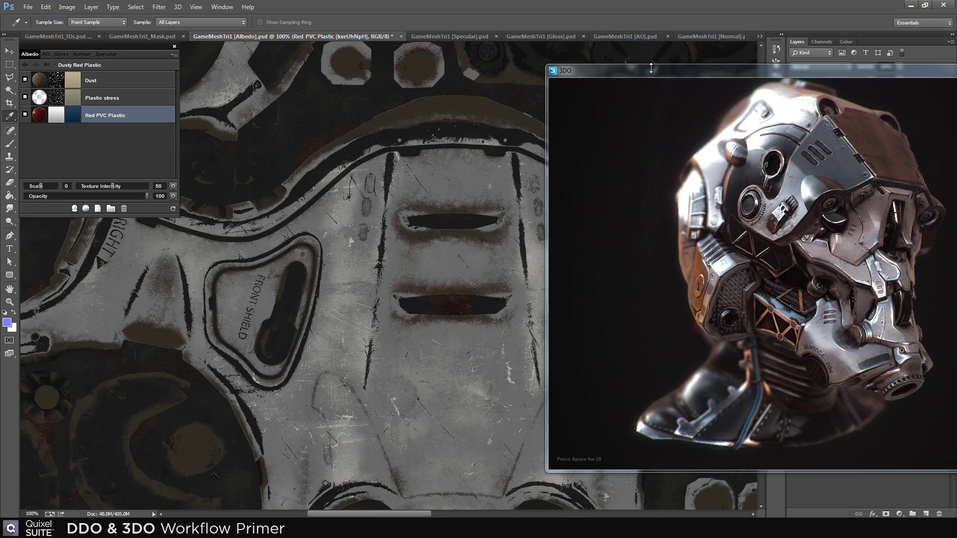
# Return to the top level of the layer list and save the whole document as the preset Mech.xml in the Master folder
pyautogui.moveTo(674, 71); pyautogui.dragTo(391, 85)
pyautogui.moveTo(551, 270); pyautogui.dragTo(541, 311)
pyautogui.click(47, 65)
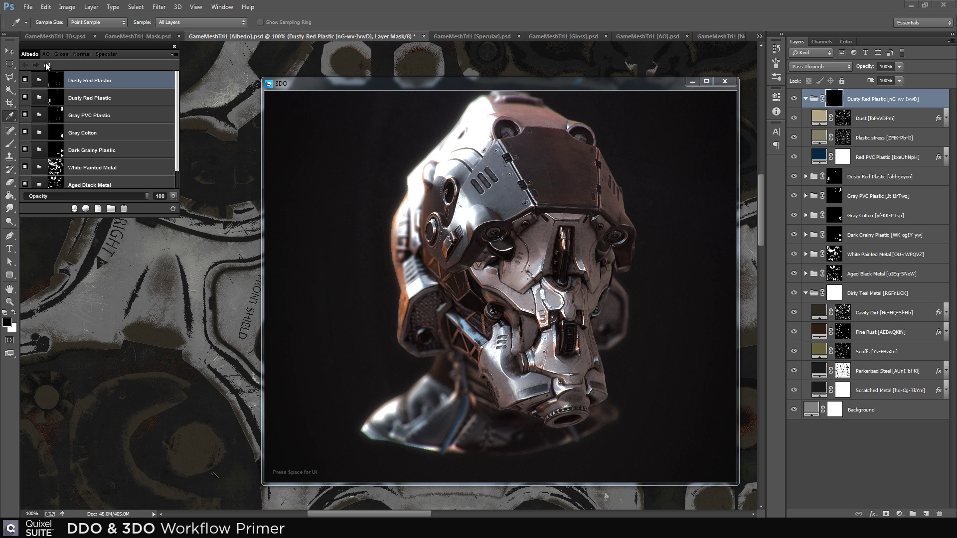
pyautogui.click(173, 55)
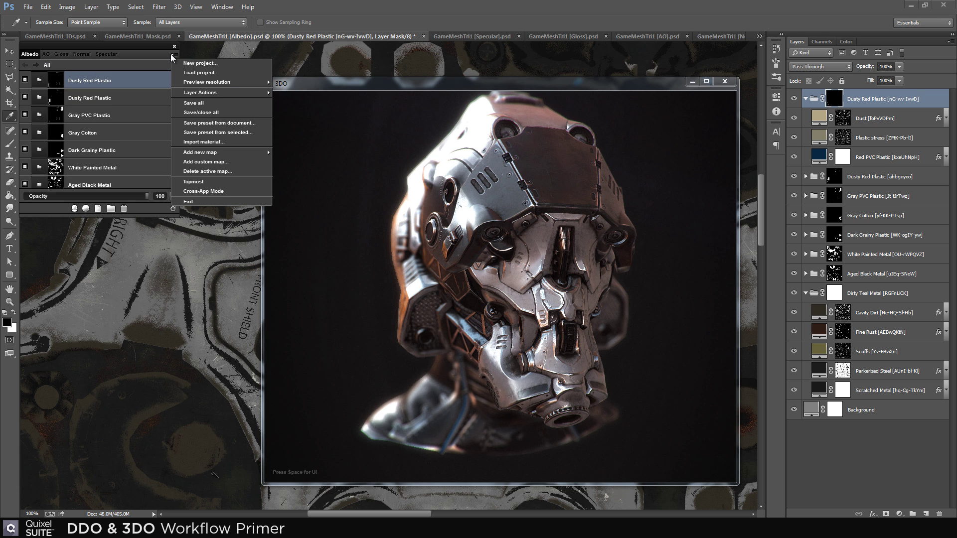
pyautogui.click(220, 123)
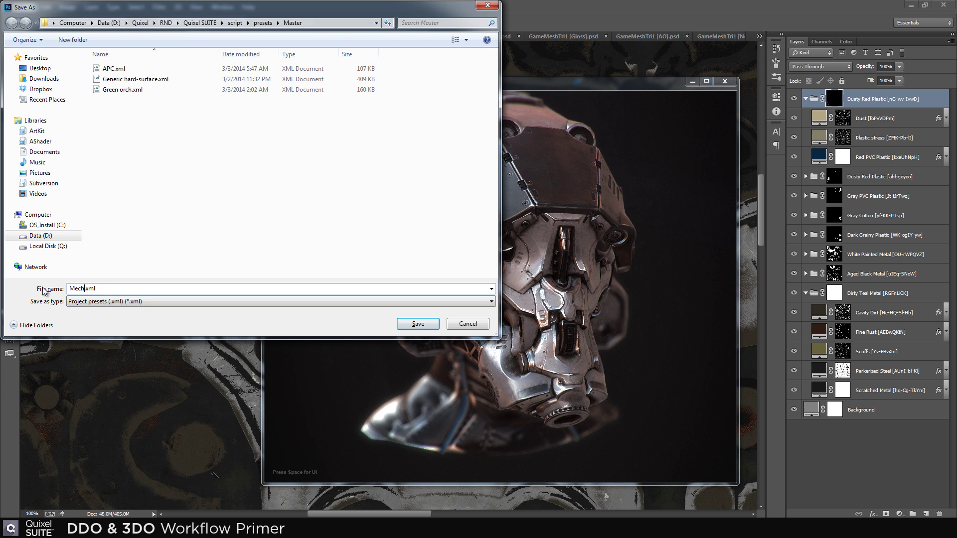
pyautogui.click(411, 325)
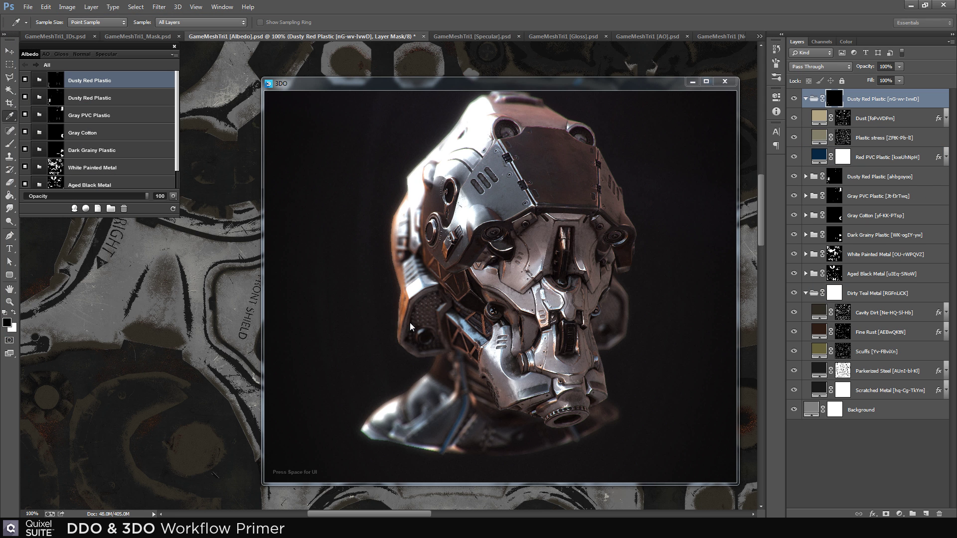
# Save and close the helmet project, and move the 3D preview window clear of the project setup
pyautogui.click(175, 54)
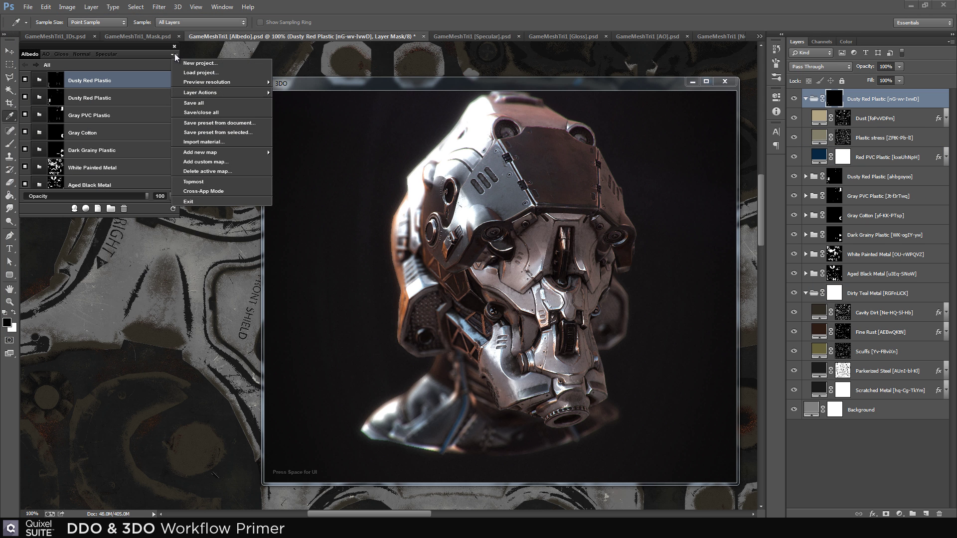
pyautogui.click(217, 111)
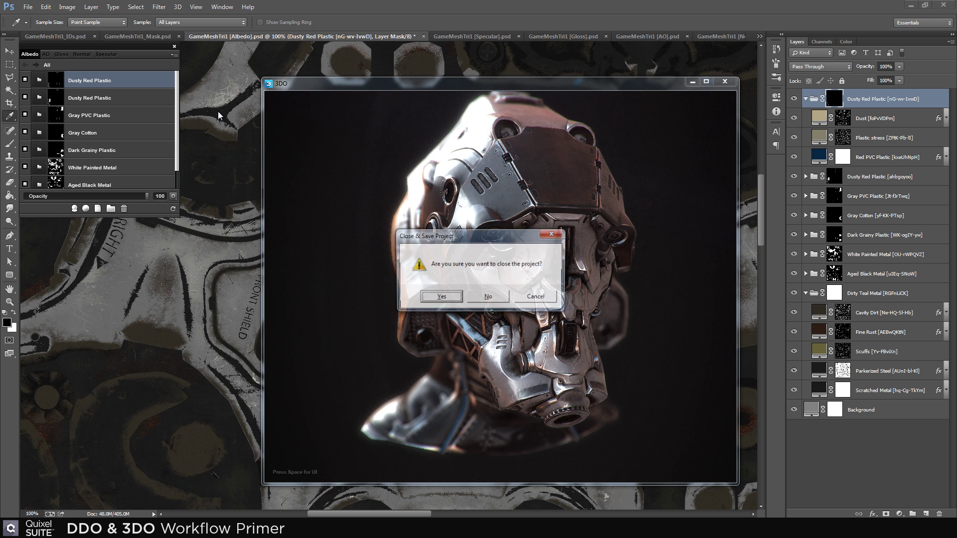
pyautogui.click(440, 298)
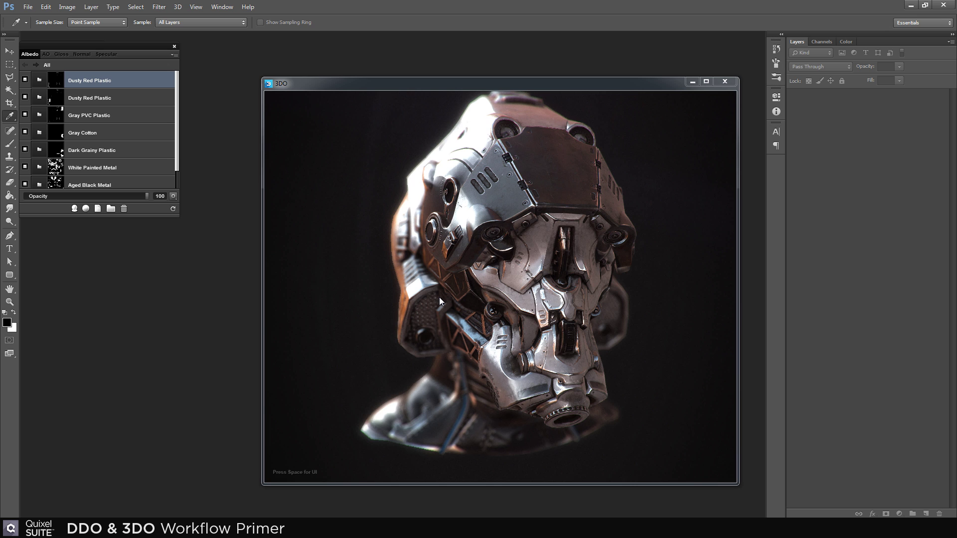
pyautogui.moveTo(437, 84); pyautogui.dragTo(651, 17)
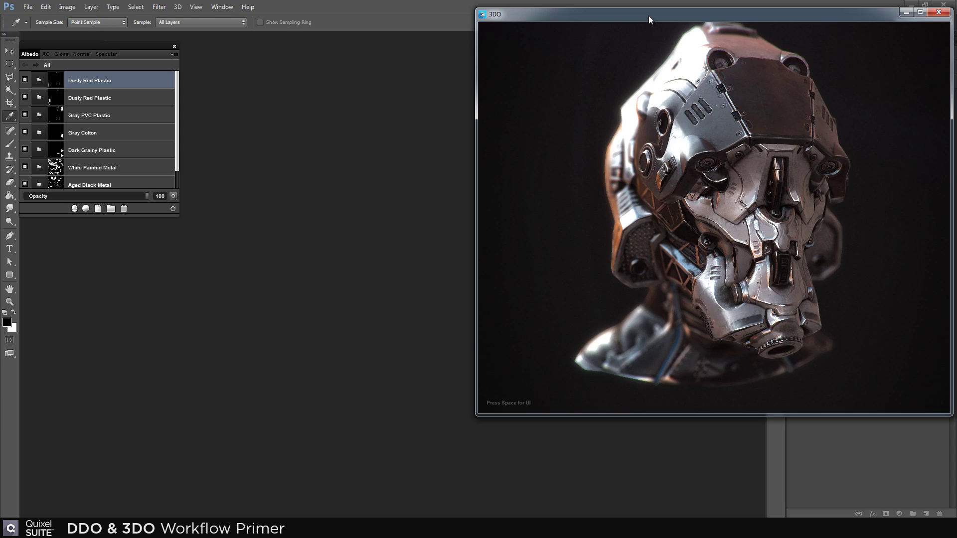
# Load Leg.obj as the new project's mesh and Leg_C.png as its ID map from the Mech folder
pyautogui.click(97, 69)
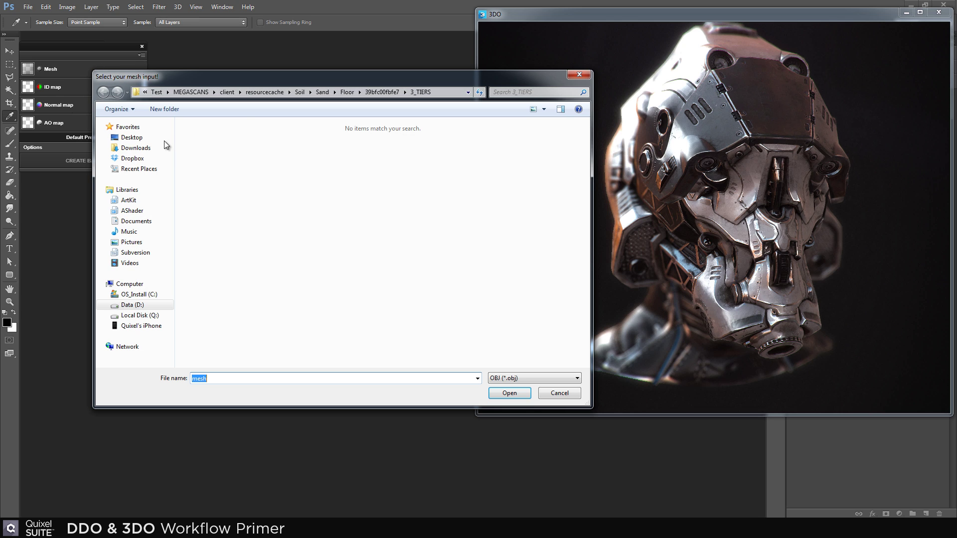
pyautogui.click(140, 295)
pyautogui.doubleClick(199, 201)
pyautogui.doubleClick(541, 198)
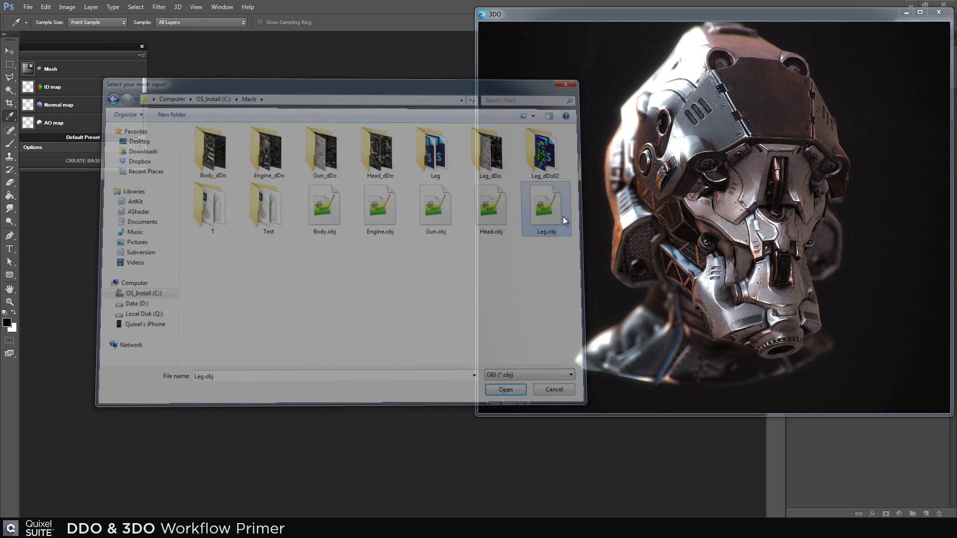
pyautogui.click(91, 87)
pyautogui.scroll(-2, 581, 243)
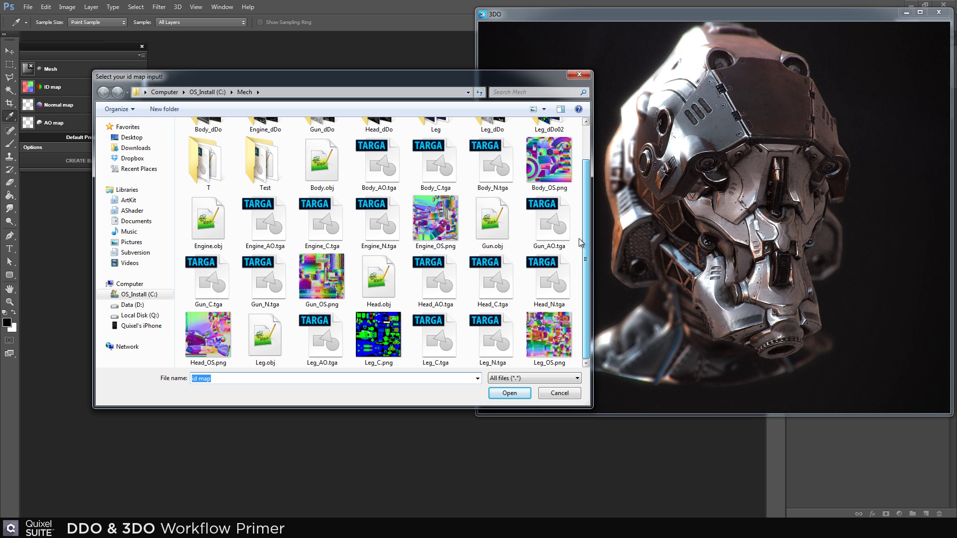
pyautogui.doubleClick(379, 335)
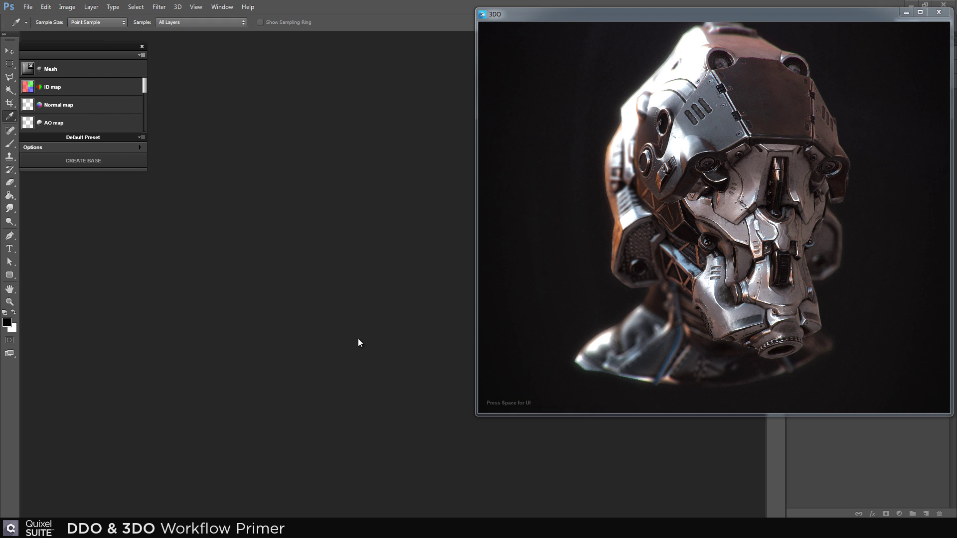
# Clear the Gold material from the red ID colour and link the green ID colour to Black Painted Metal
pyautogui.click(127, 87)
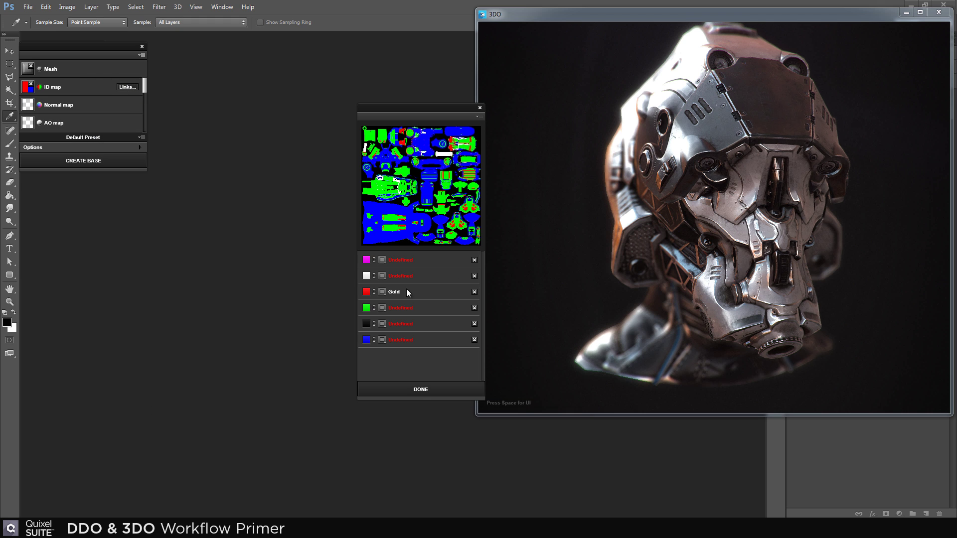
pyautogui.click(393, 292)
pyautogui.scroll(3, 412, 215)
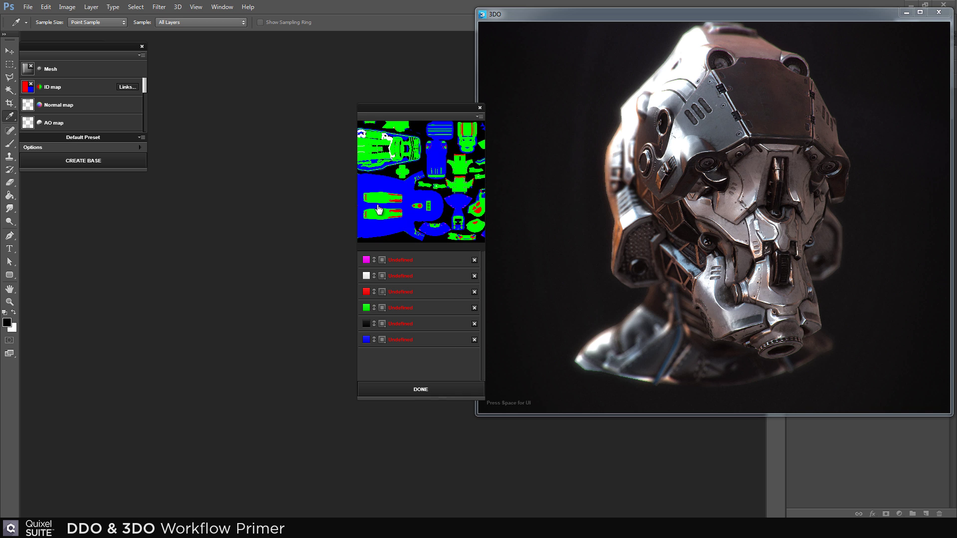
pyautogui.scroll(2, 410, 214)
pyautogui.moveTo(428, 332)
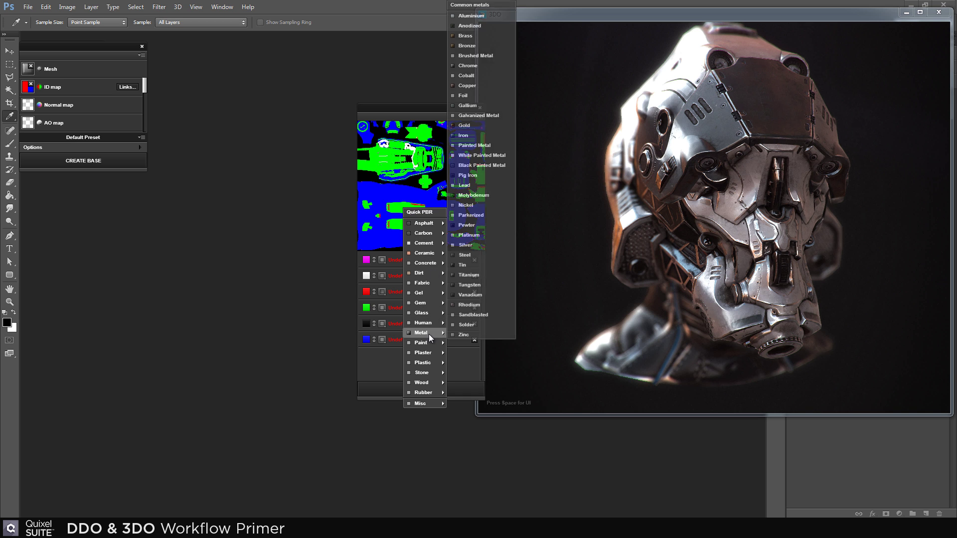
pyautogui.click(474, 166)
# Assign a plastic material to the white areas of the leg's ID map and finish the material links
pyautogui.scroll(-2, 454, 185)
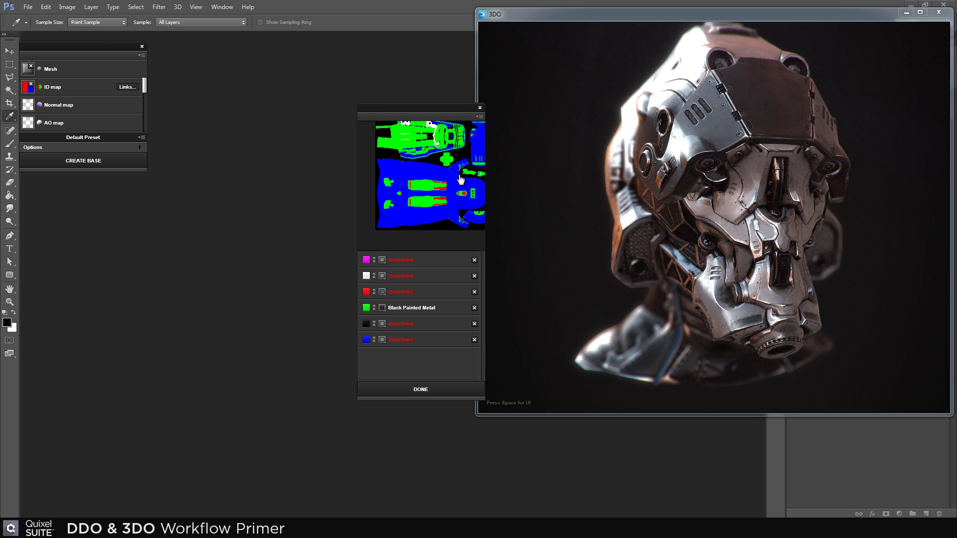
pyautogui.moveTo(458, 183); pyautogui.dragTo(441, 244)
pyautogui.scroll(2, 419, 167)
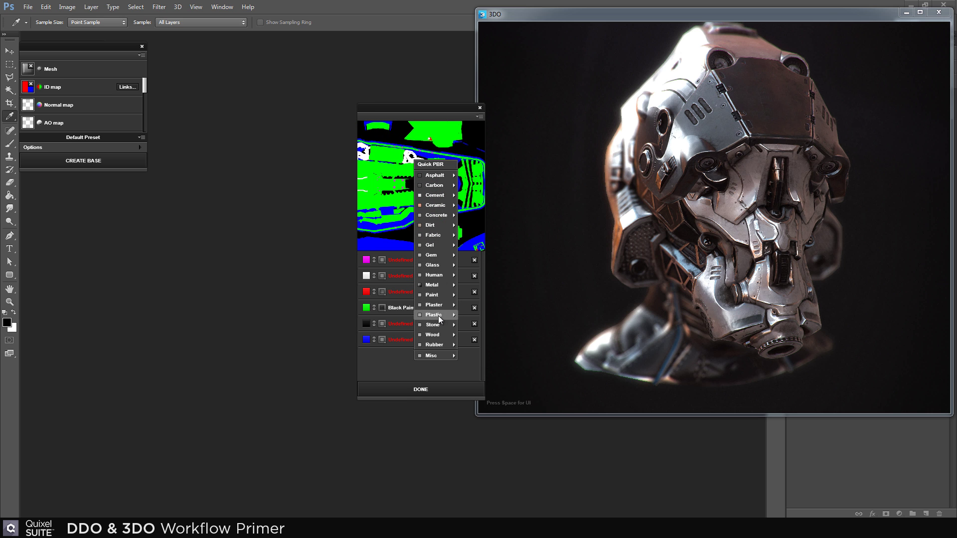
pyautogui.click(471, 416)
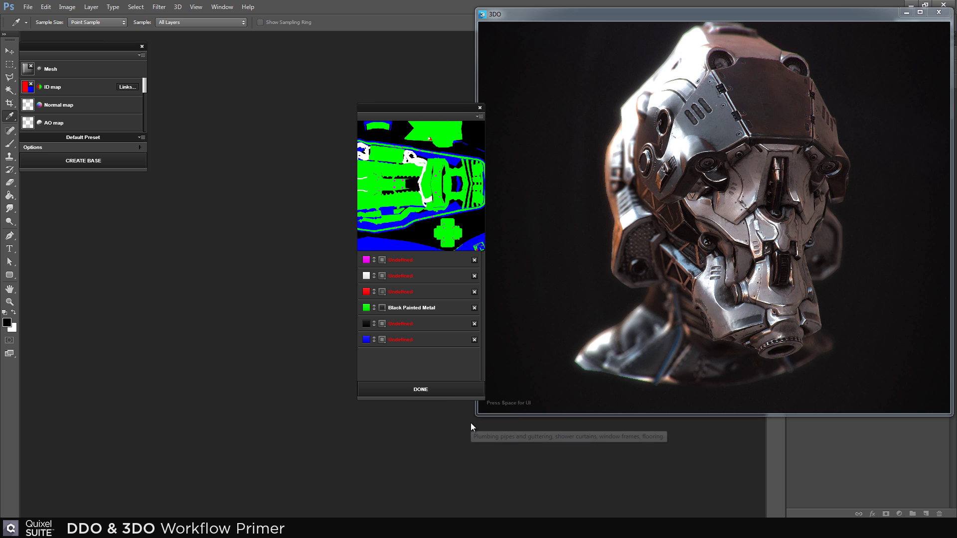
pyautogui.click(435, 390)
# Load Leg_N.tga from the Mech folder as the leg's normal map
pyautogui.click(28, 105)
pyautogui.click(323, 320)
pyautogui.scroll(-2, 338, 320)
pyautogui.doubleClick(493, 335)
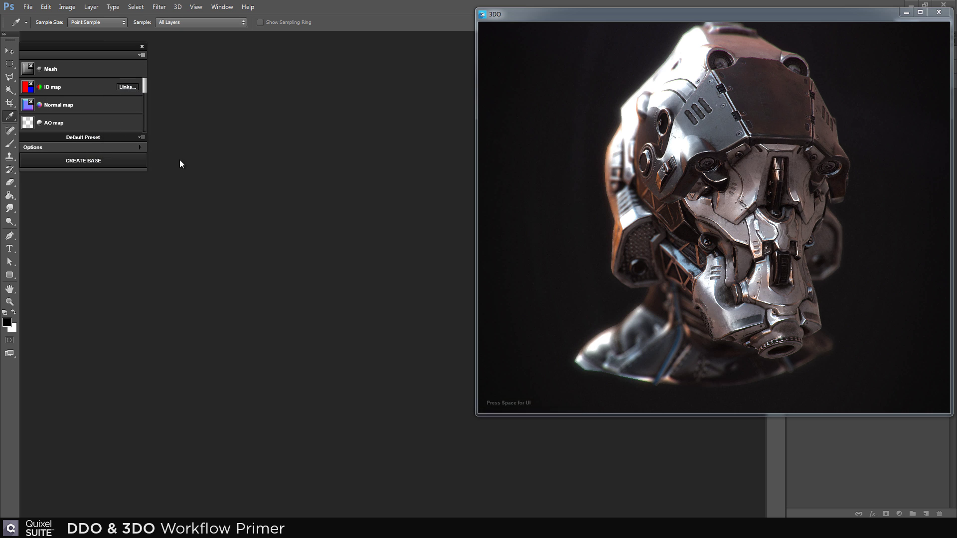
# Load Leg_AO.tga as the AO map and Leg_OS.png as the object space normal map
pyautogui.click(28, 123)
pyautogui.click(374, 316)
pyautogui.scroll(-1, 377, 319)
pyautogui.doubleClick(322, 279)
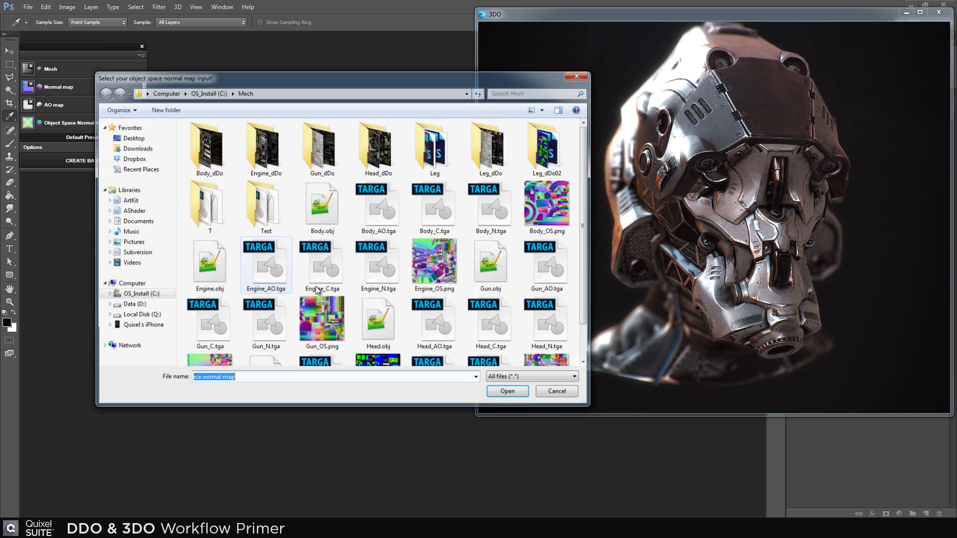
pyautogui.doubleClick(564, 344)
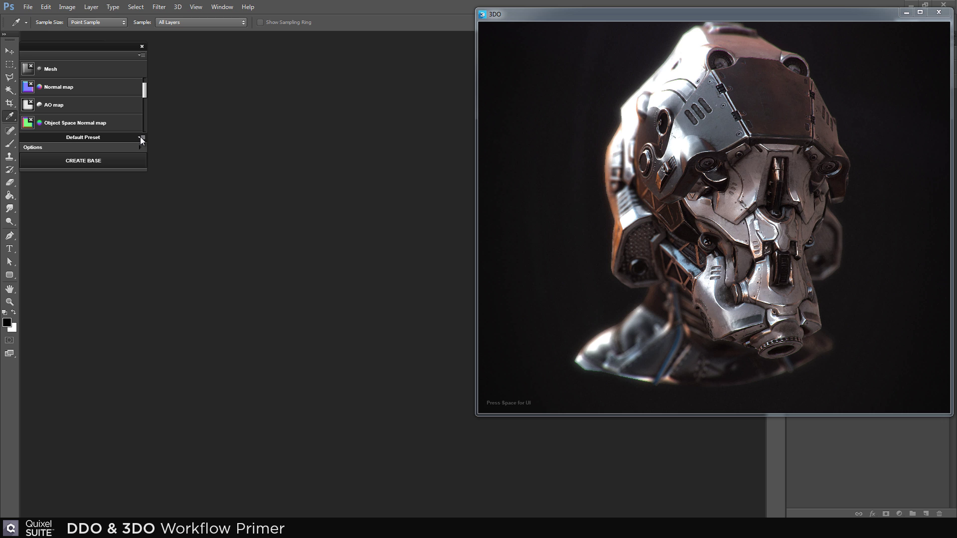
# Load the Mech metals.xml preset from the Master folder and create the leg's base textures
pyautogui.click(141, 139)
pyautogui.click(152, 141)
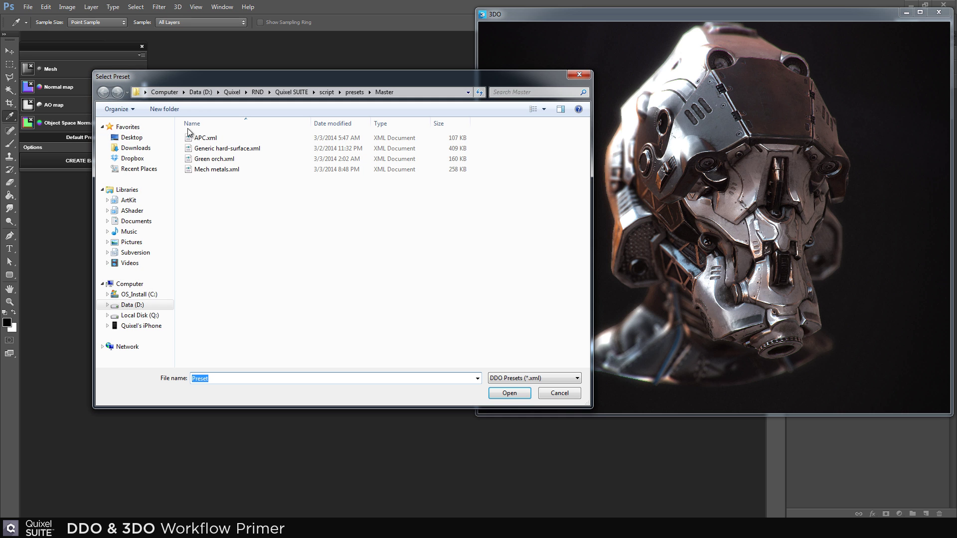
pyautogui.click(205, 169)
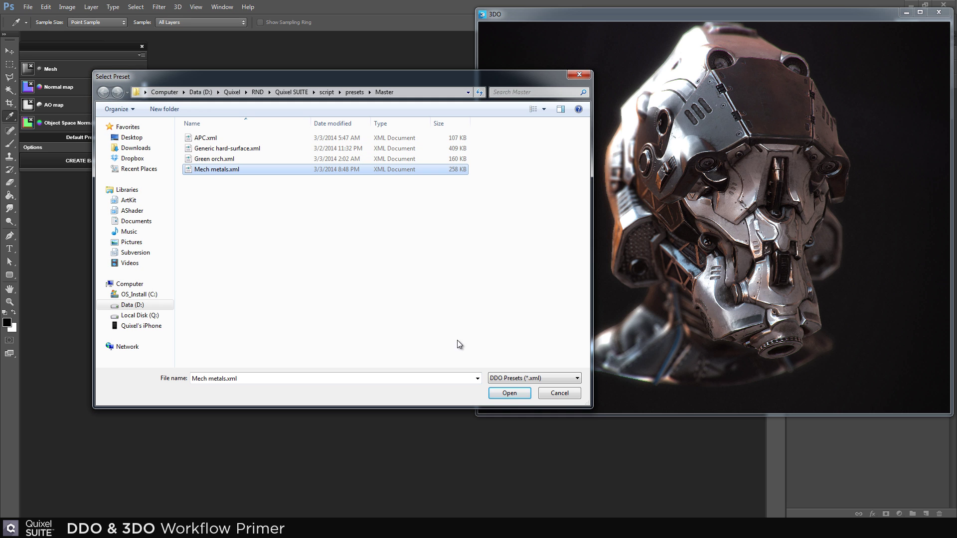
pyautogui.click(509, 393)
pyautogui.click(139, 147)
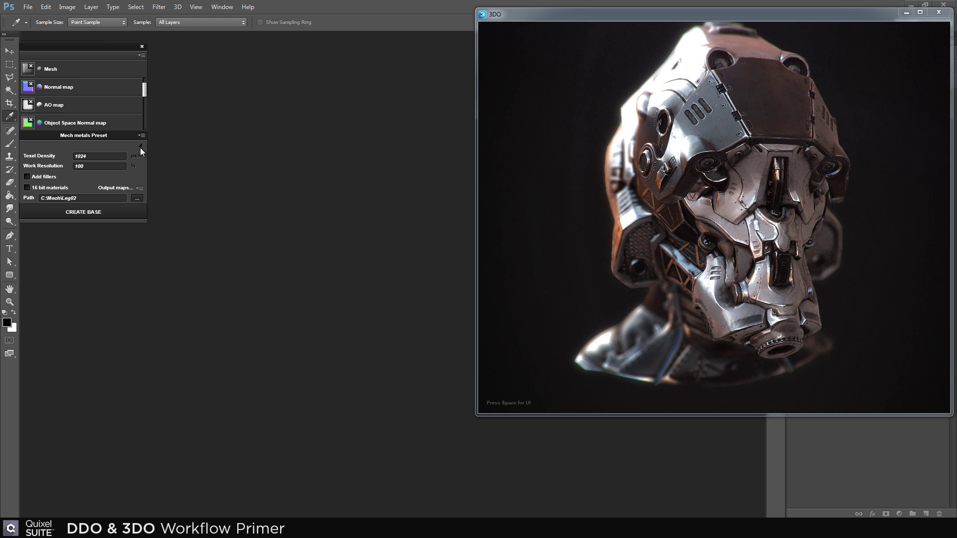
pyautogui.click(95, 214)
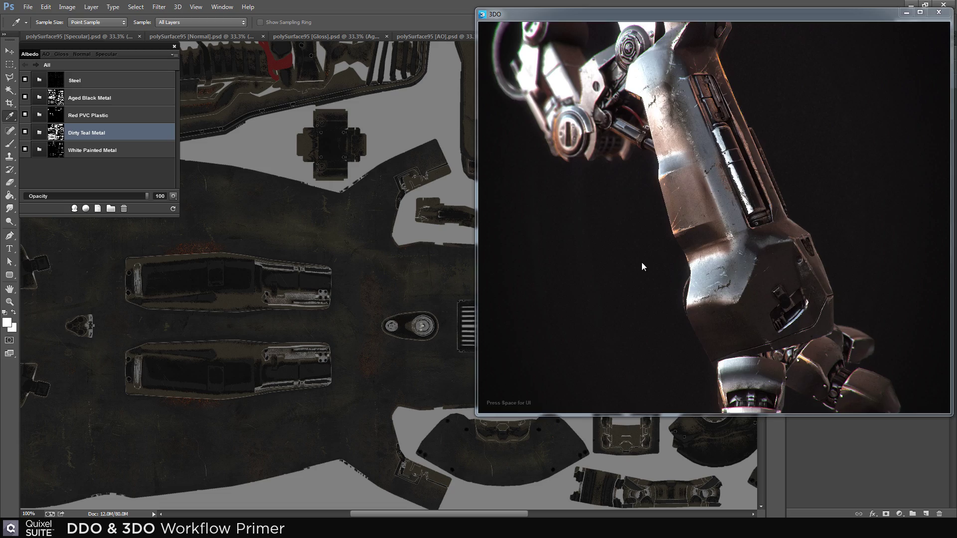
# Examine the textured mech leg from several angles in the 3D preview, from close up and farther away
pyautogui.moveTo(726, 248); pyautogui.dragTo(708, 239)
pyautogui.doubleClick(625, 13)
pyautogui.moveTo(583, 269); pyautogui.dragTo(548, 175)
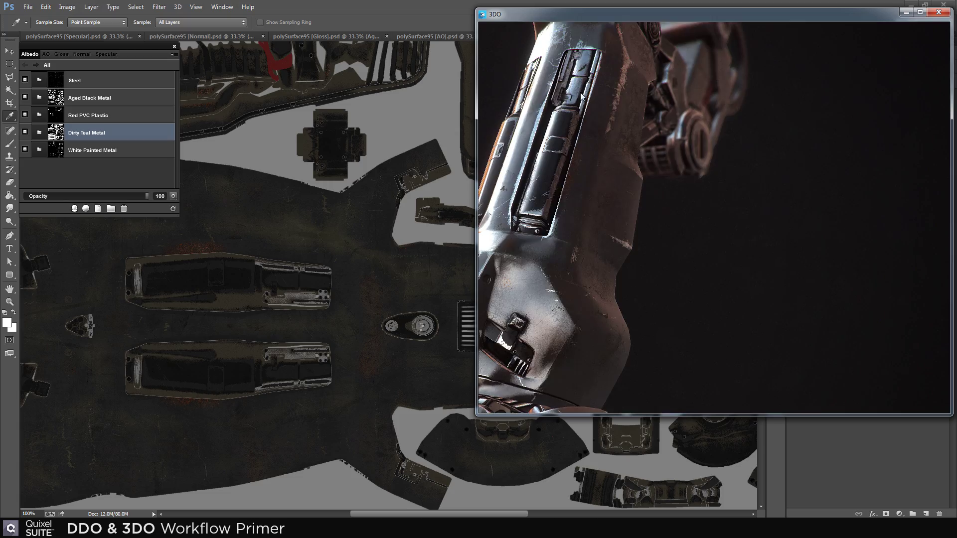
pyautogui.moveTo(748, 239); pyautogui.dragTo(768, 250)
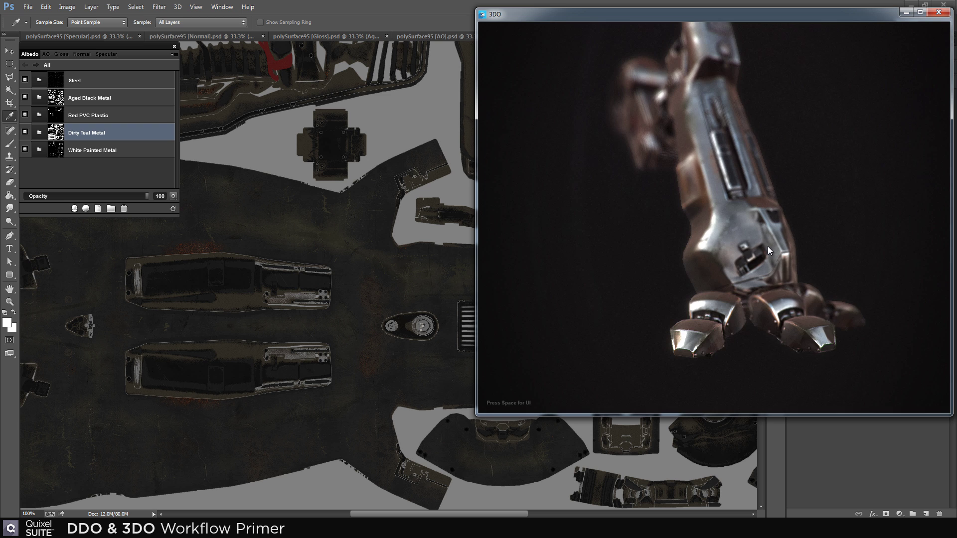
pyautogui.scroll(3, 768, 251)
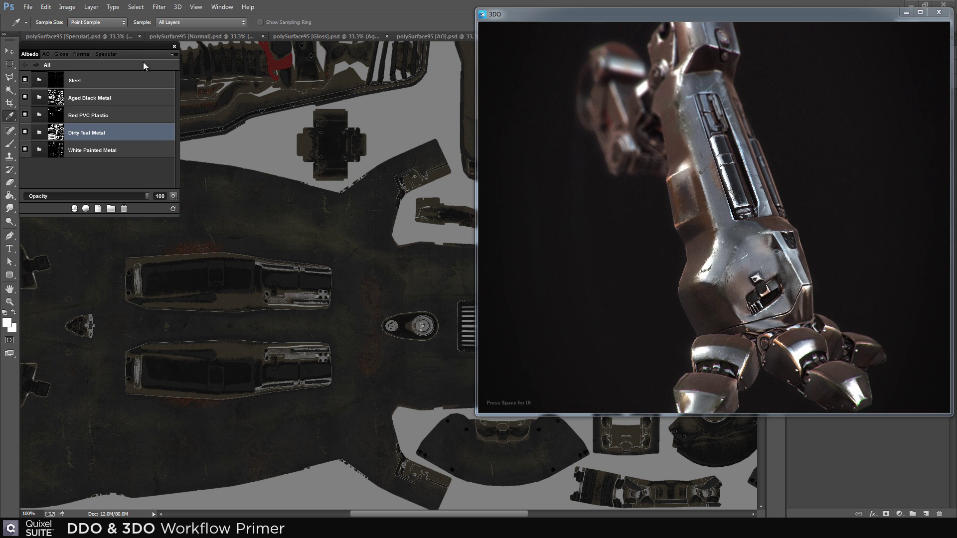
# Launch DDO from the suite launcher and show more of the leg's albedo texture
pyautogui.click(95, 59)
pyautogui.click(49, 61)
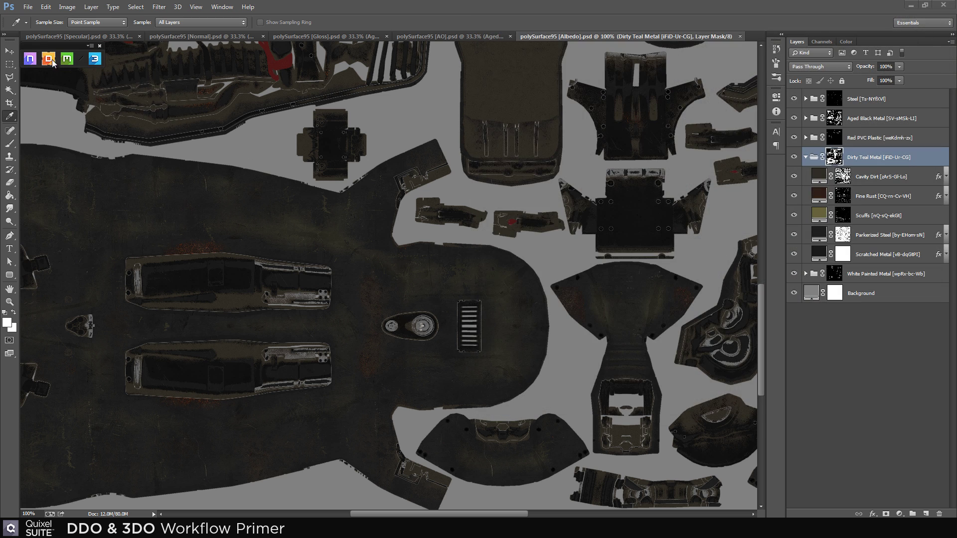
pyautogui.hotkey('ctrl', '-')
pyautogui.hotkey('ctrl', '-')
pyautogui.hotkey('ctrl', '-')
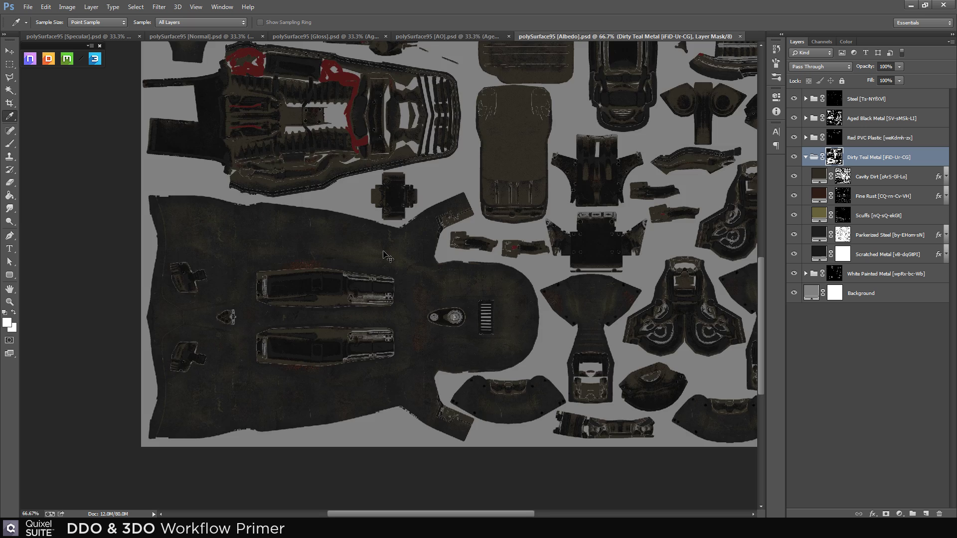